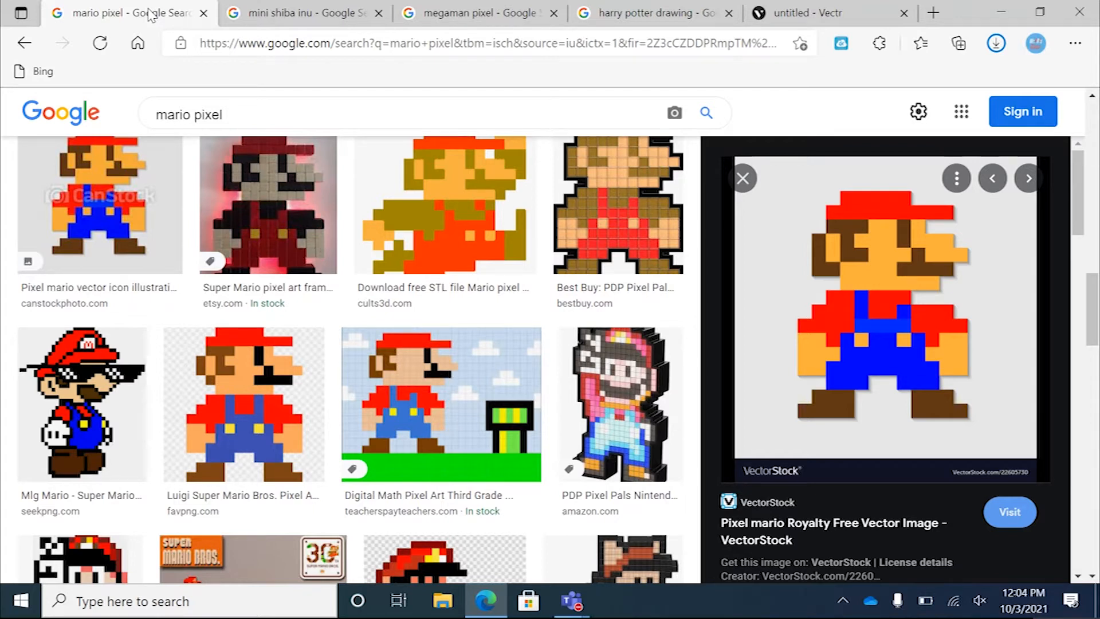
# Step: Review the shiba inu, Mega Man and Harry Potter reference images and the pixel drawing in Vectr
pyautogui.click(295, 12)
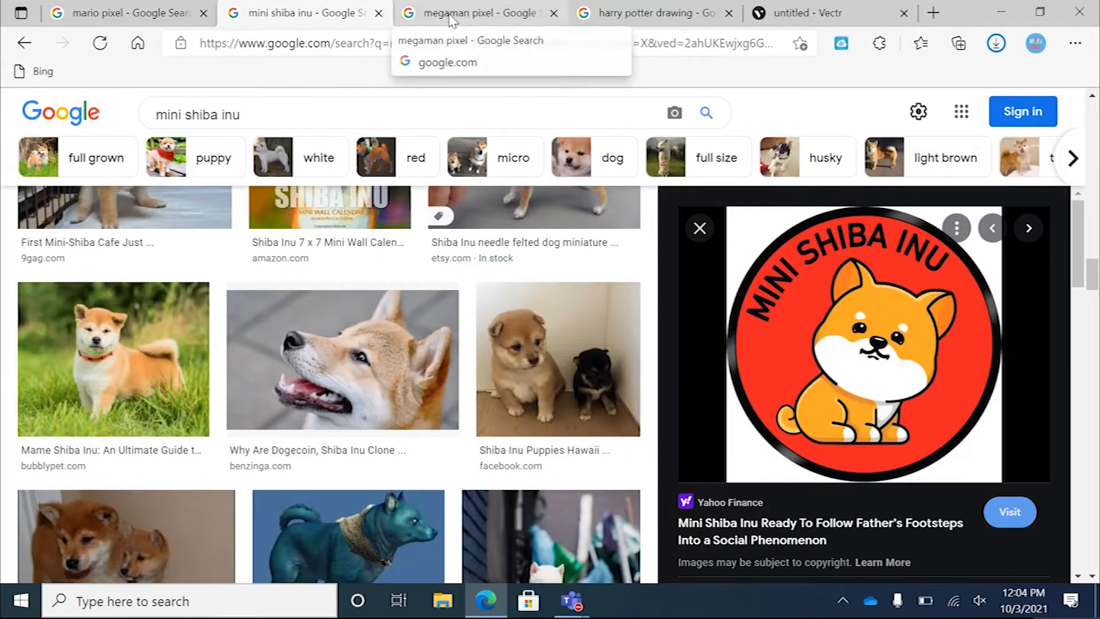
pyautogui.click(481, 12)
pyautogui.click(681, 23)
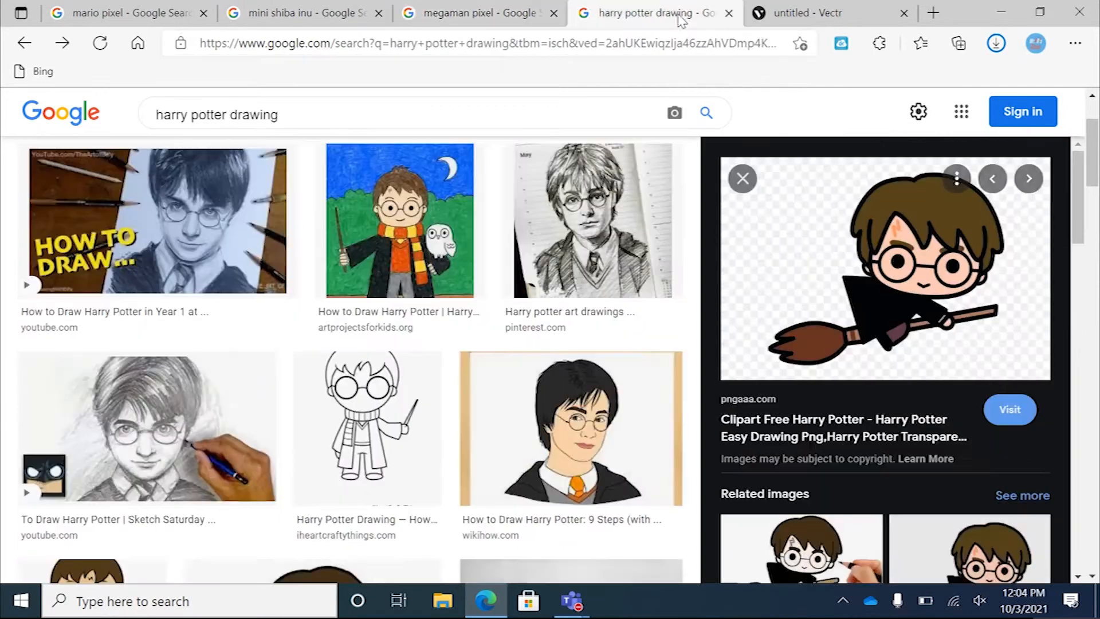
pyautogui.click(843, 19)
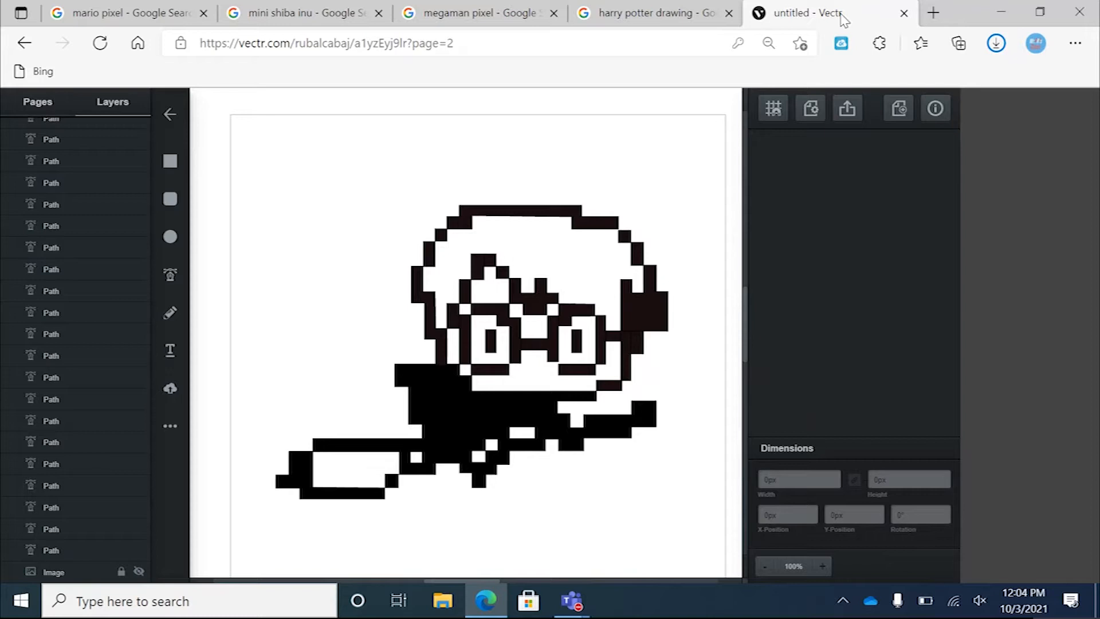
# Step: Save the previewed Mario pixel image to the Downloads folder as the JPEG file Mario_Original
pyautogui.click(170, 25)
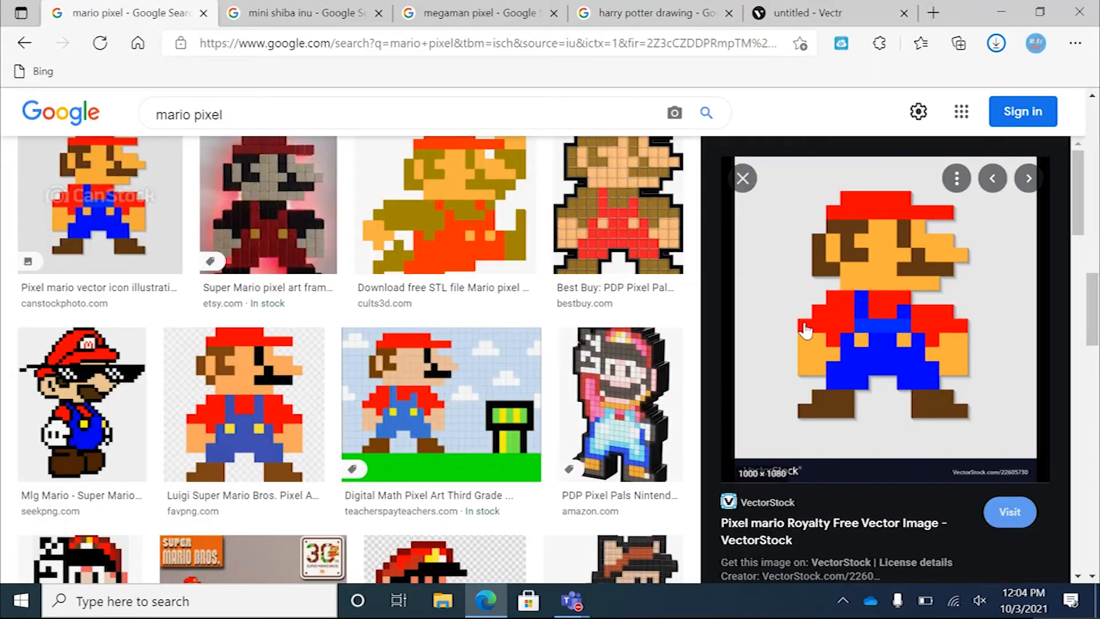
pyautogui.rightClick(816, 308)
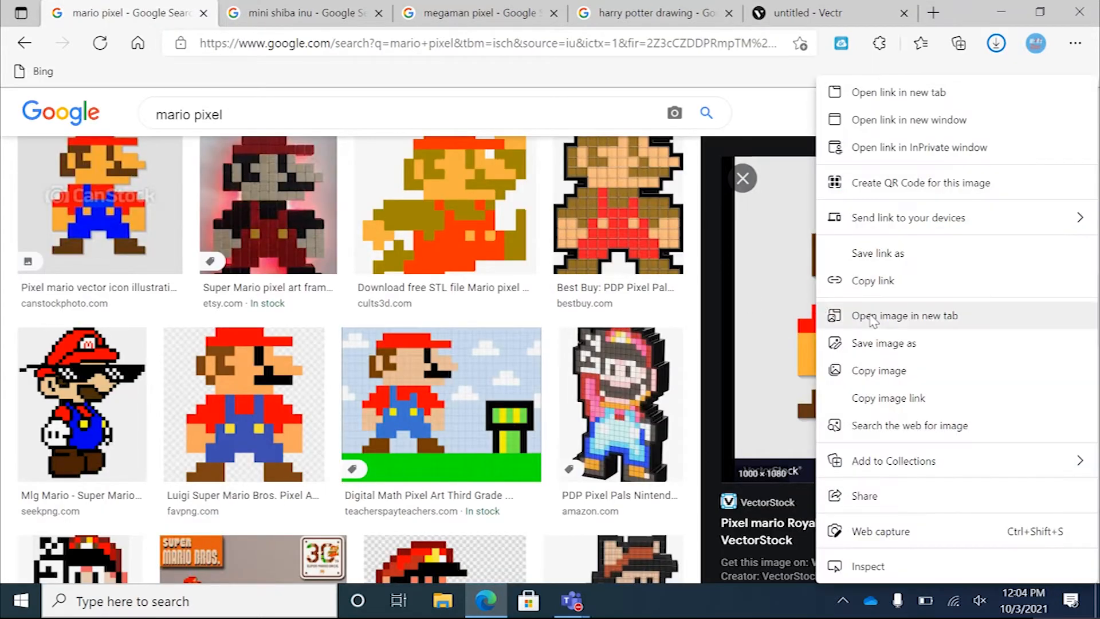
pyautogui.click(918, 347)
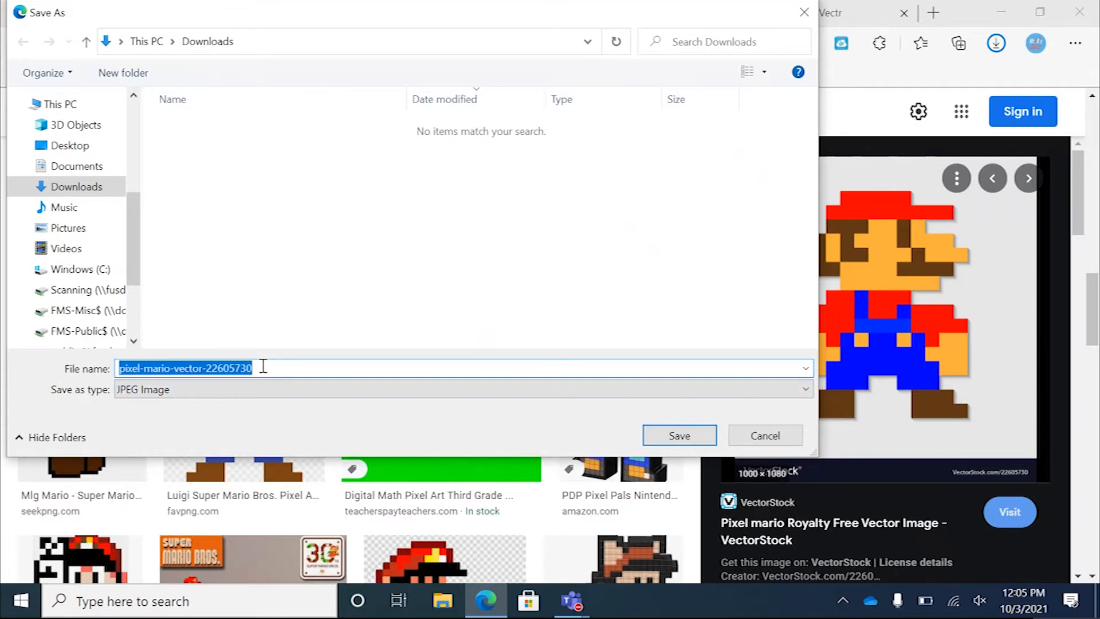
pyautogui.write('Mario_Ori')
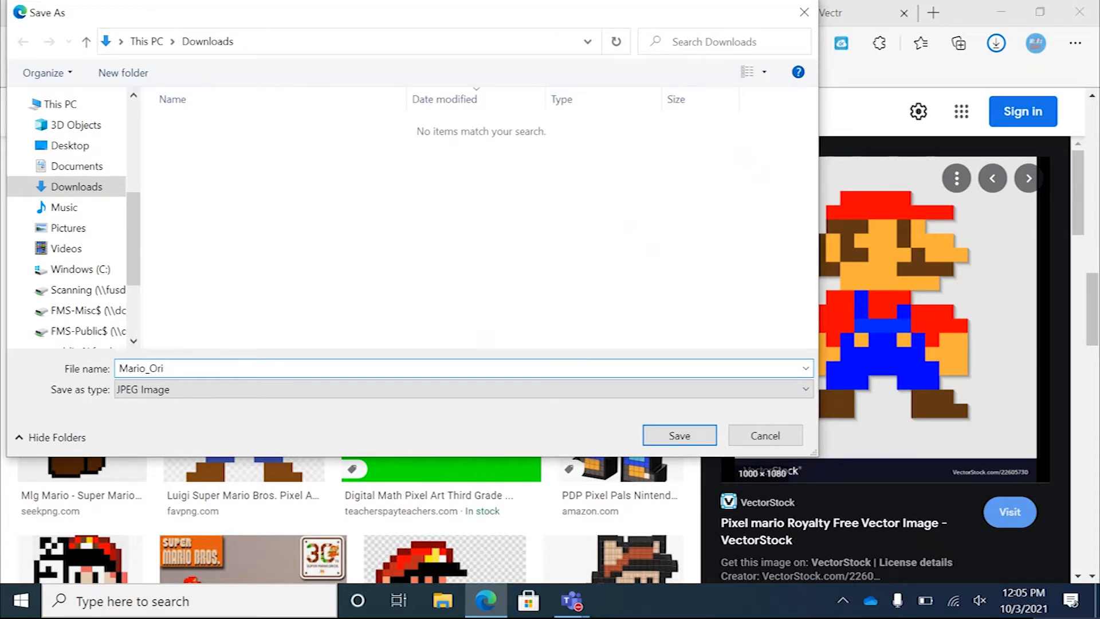
pyautogui.write('naginal')
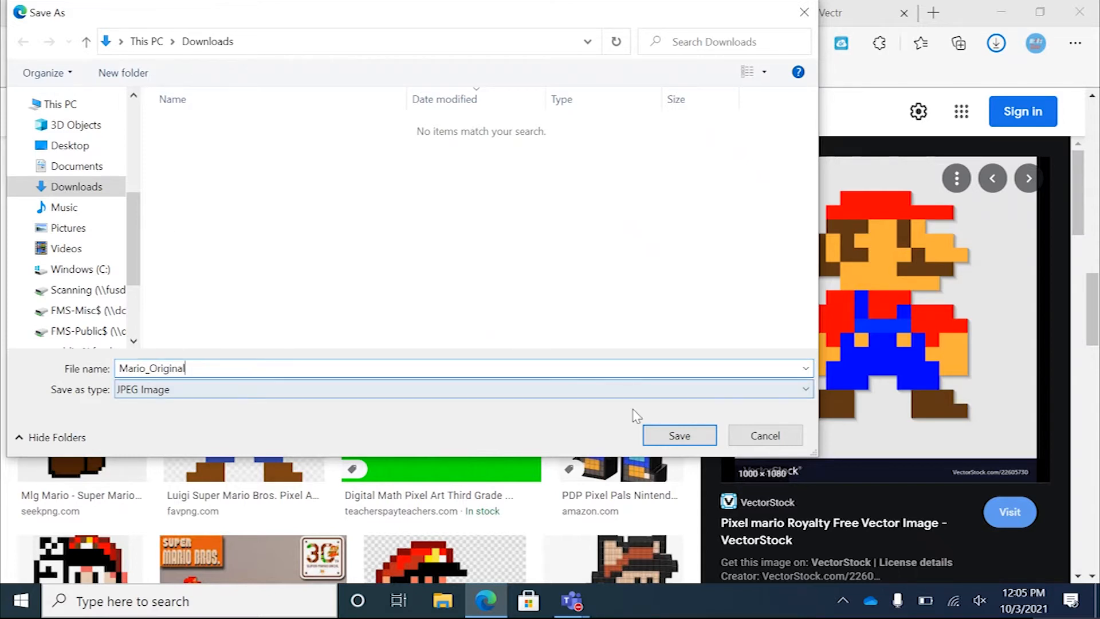
pyautogui.click(668, 435)
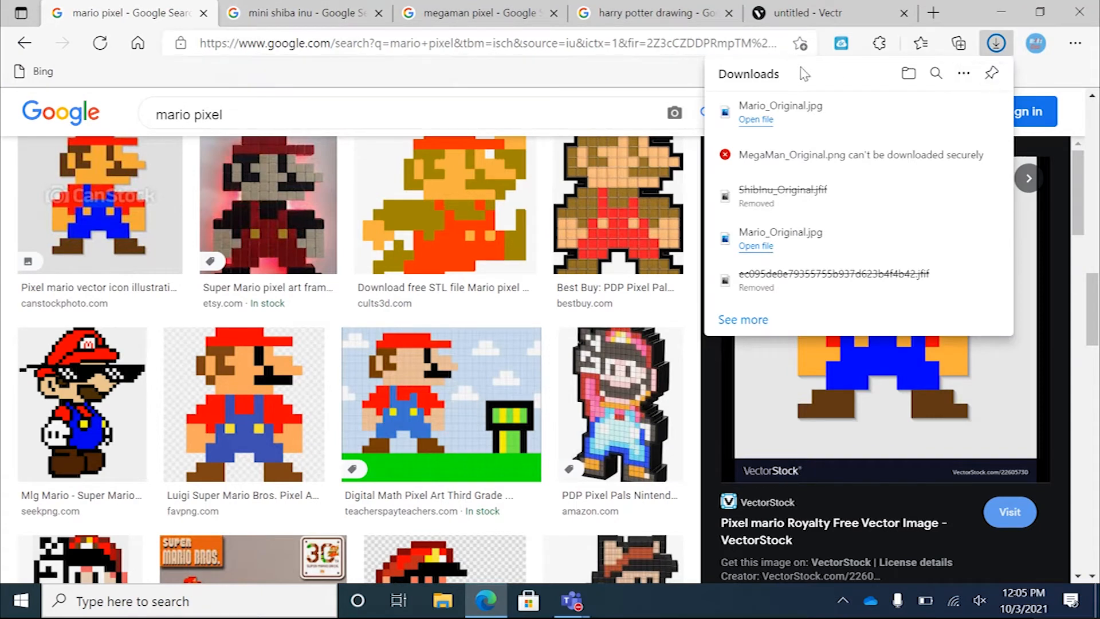
# Step: Save the previewed Mini Shiba Inu logo image to the Downloads folder as Shiba_Original
pyautogui.click(313, 19)
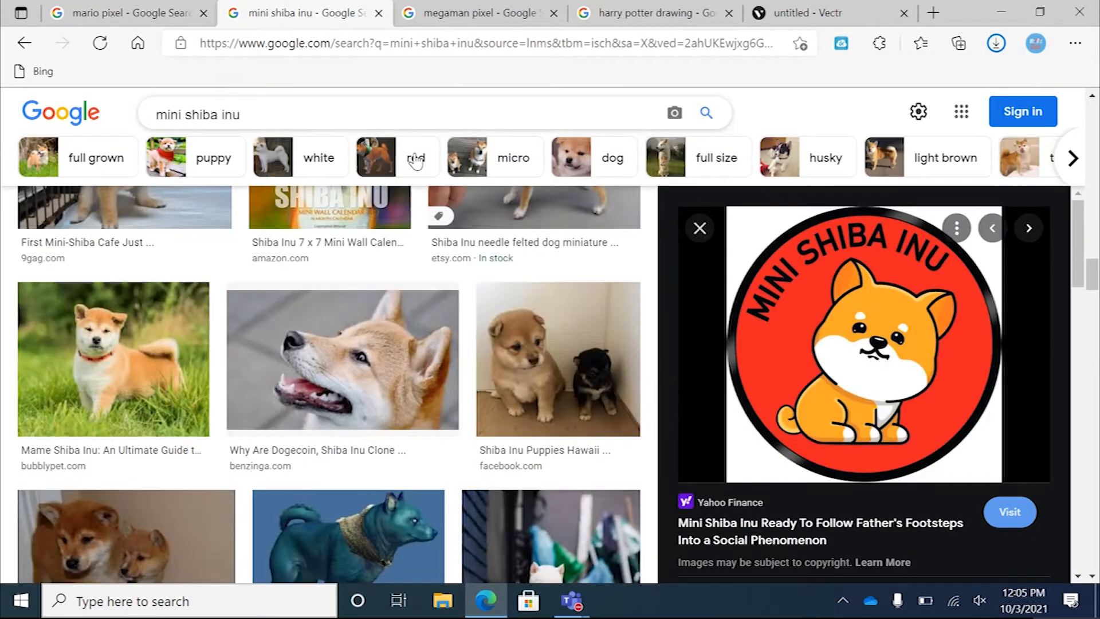
pyautogui.rightClick(823, 291)
pyautogui.click(732, 339)
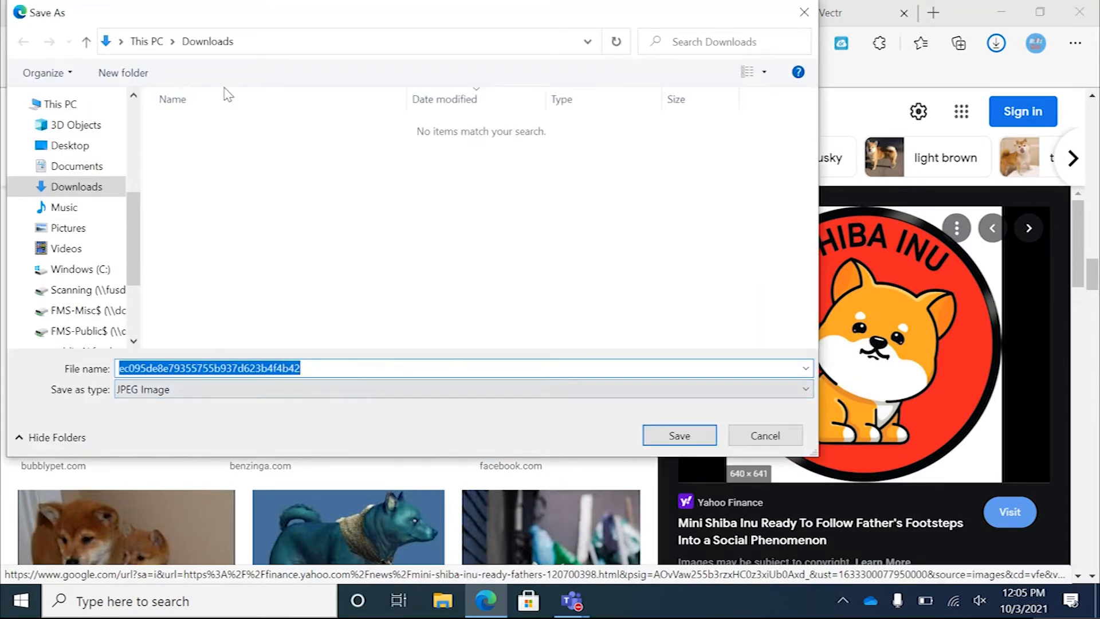
pyautogui.click(340, 369)
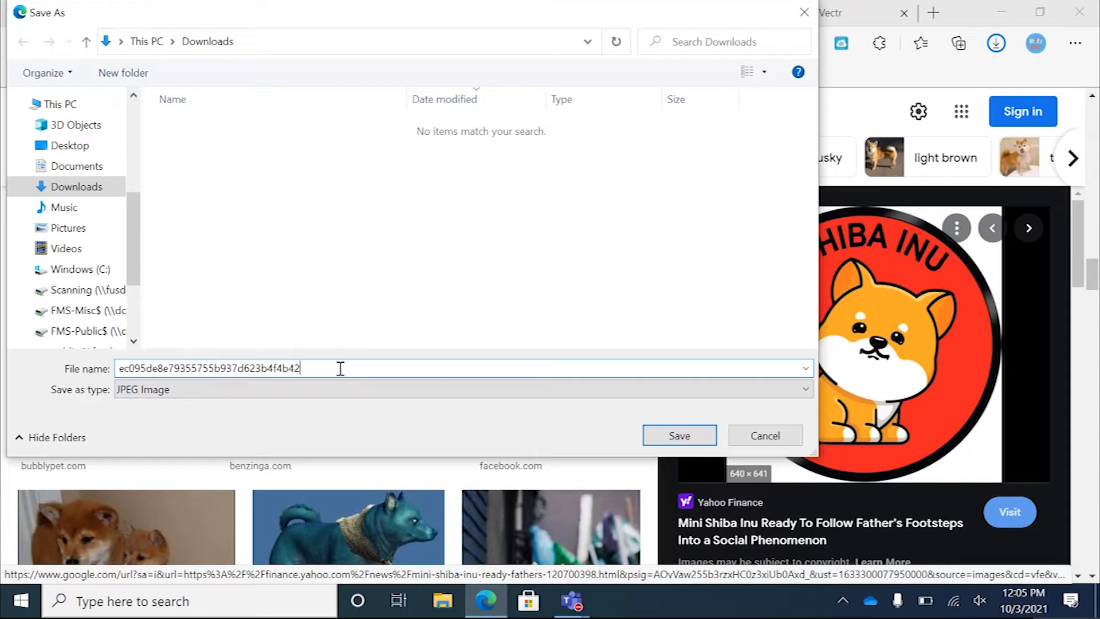
pyautogui.doubleClick(341, 369)
pyautogui.press('BackSpace')
pyautogui.write('S')
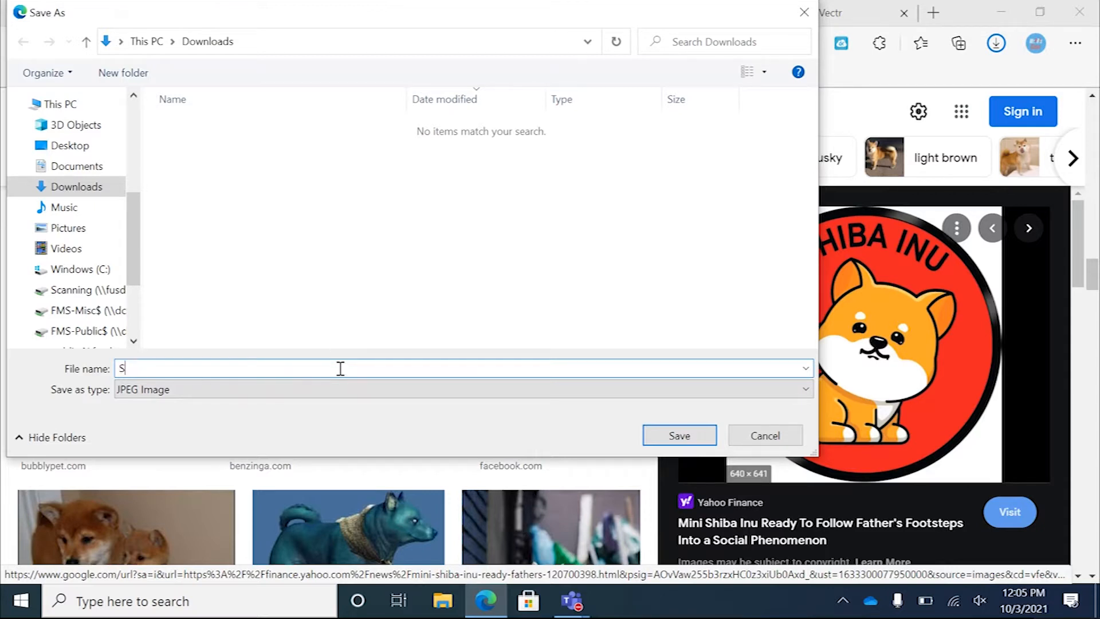
pyautogui.write('hiba_Original')
pyautogui.click(665, 438)
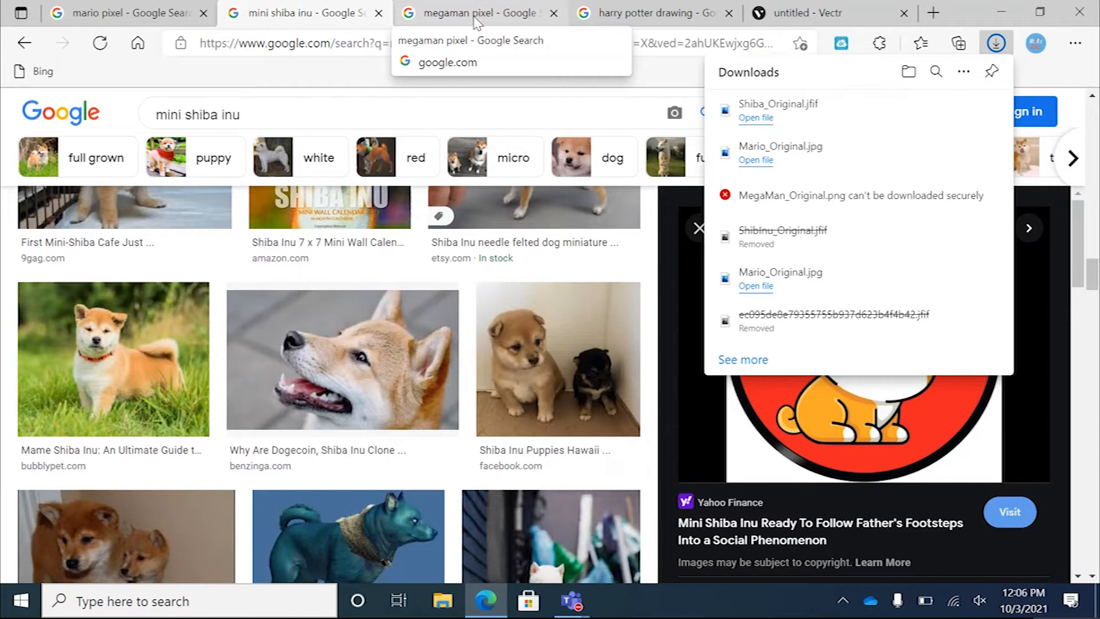
# Step: Try to save the previewed Mega Man image from Pixel Art Maker to Downloads as the PNG file MegaMan_Original
pyautogui.click(474, 23)
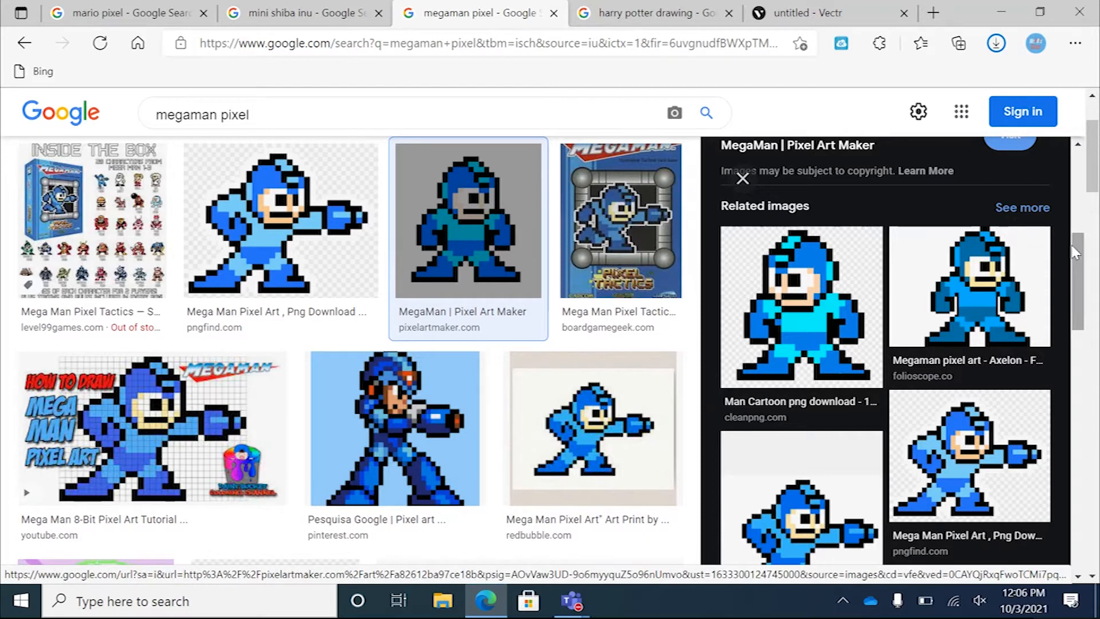
pyautogui.scroll(6, 1074, 252)
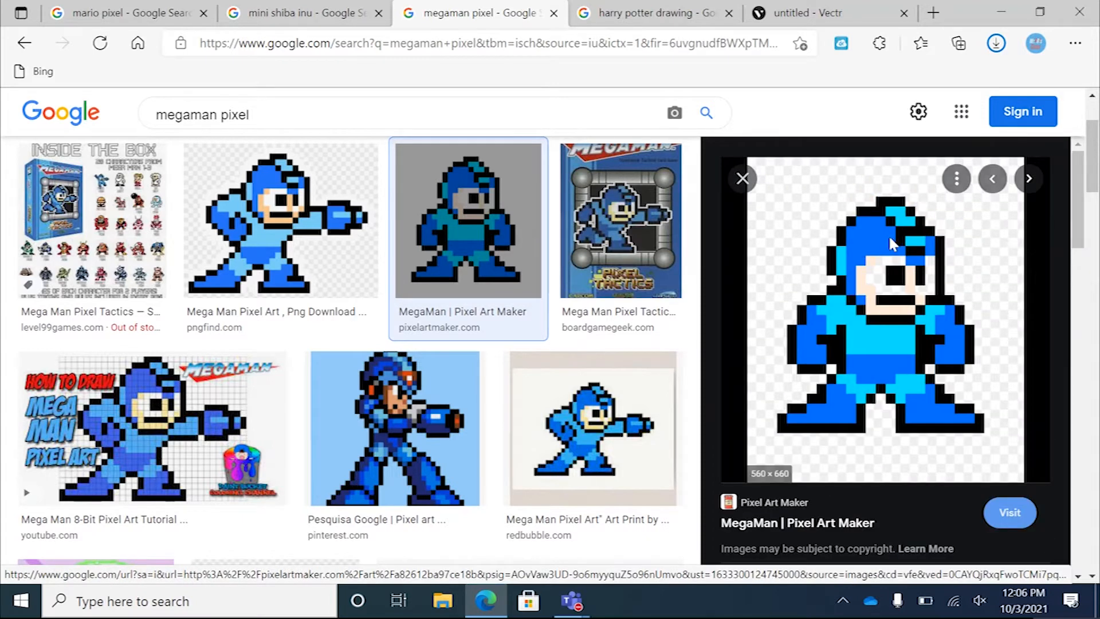
pyautogui.rightClick(889, 238)
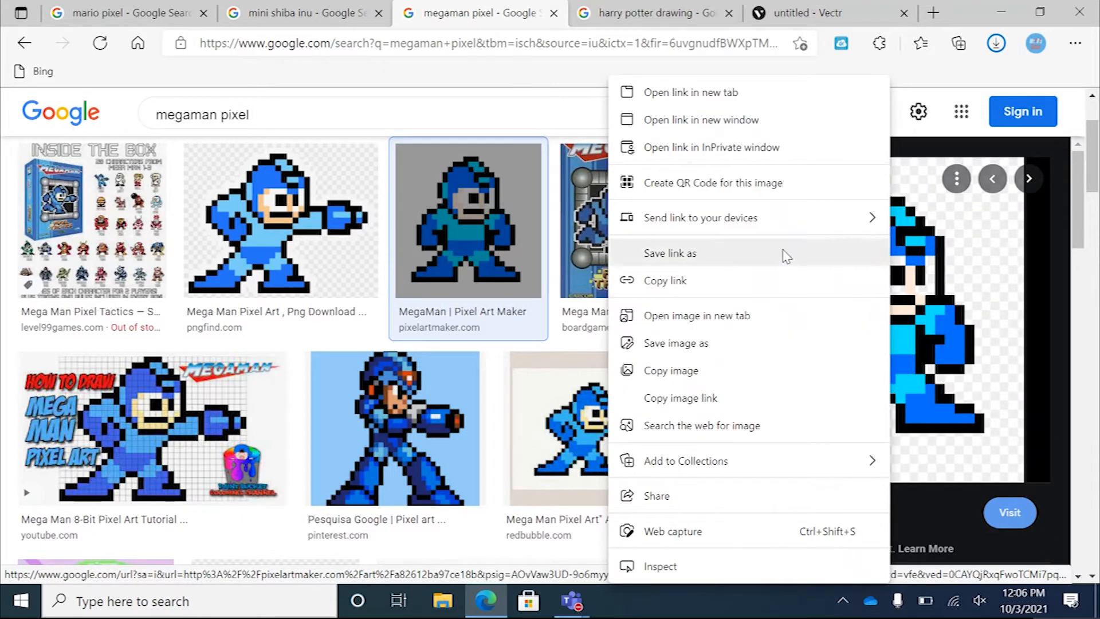
pyautogui.click(723, 343)
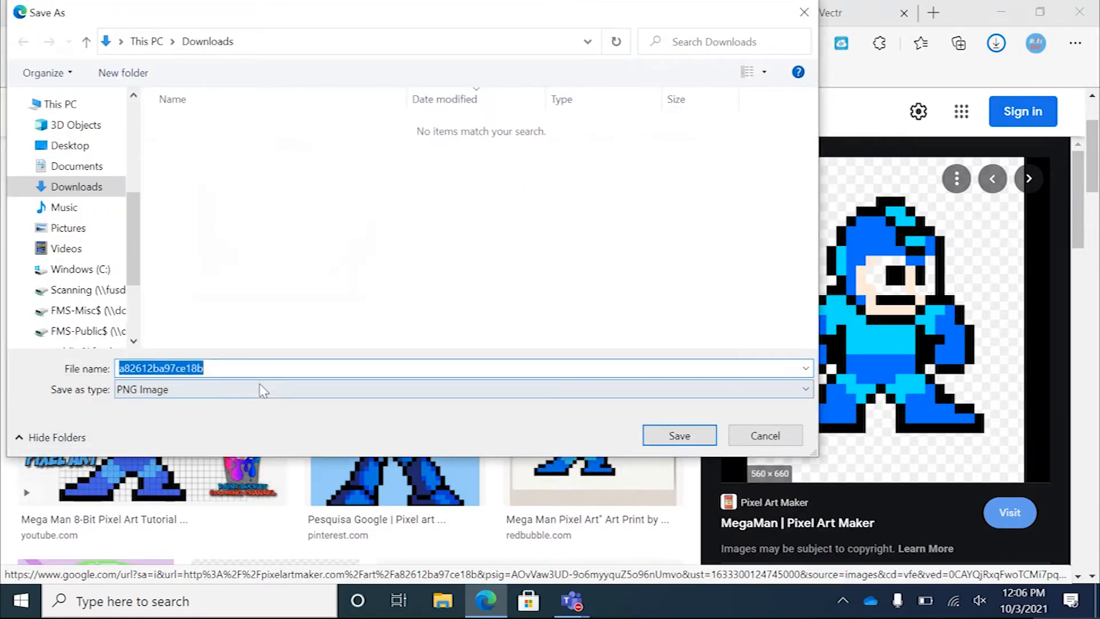
pyautogui.click(241, 367)
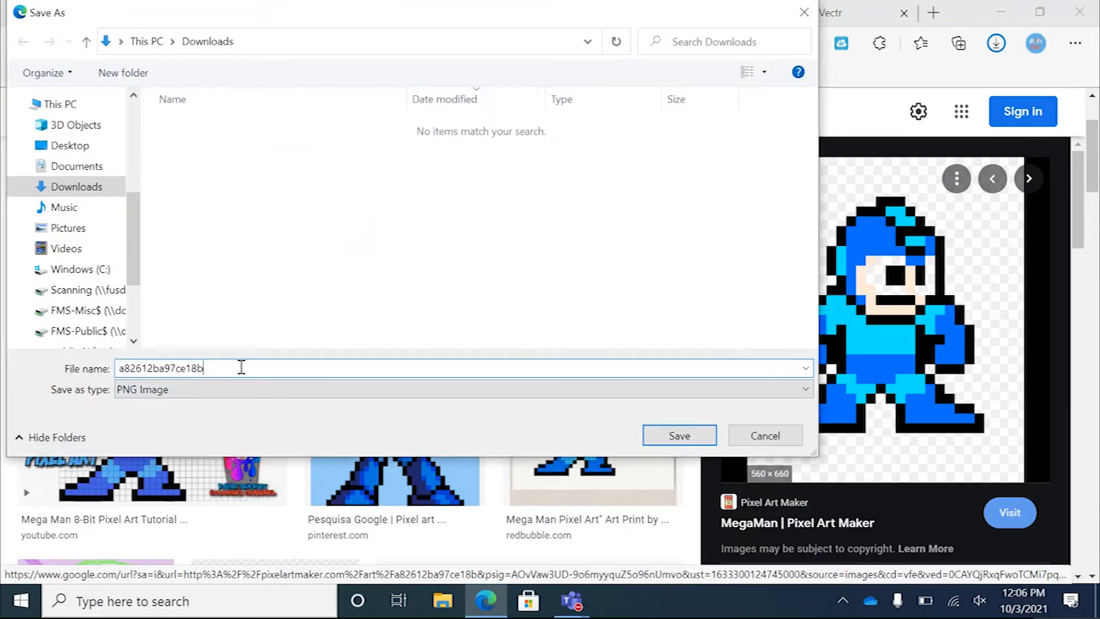
pyautogui.hotkey('ctrl', 'a')
pyautogui.write('Mega')
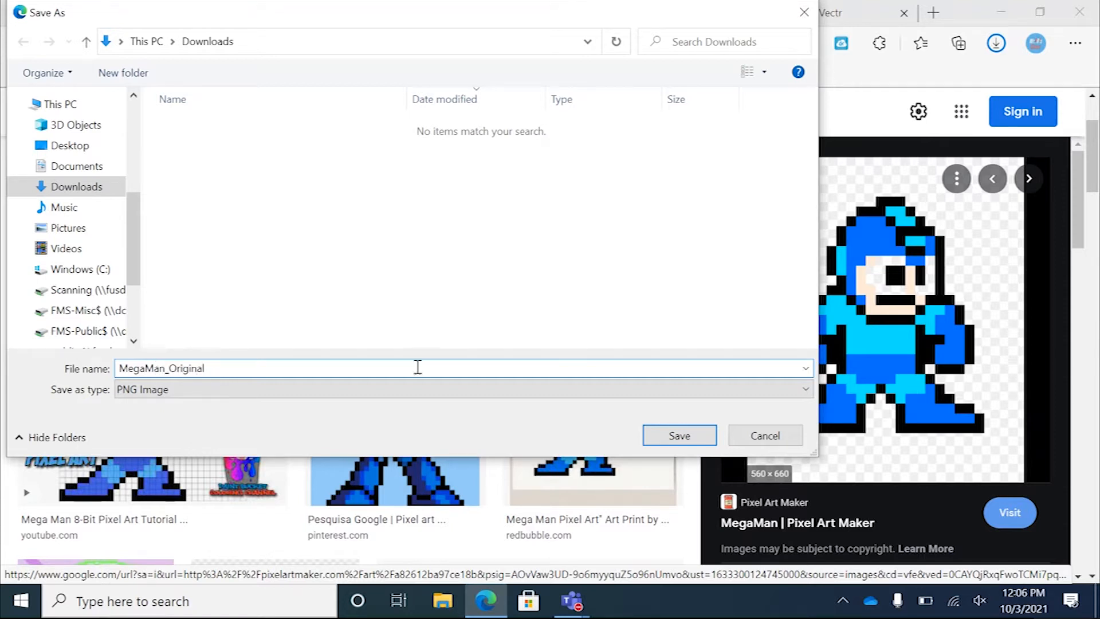
pyautogui.click(679, 438)
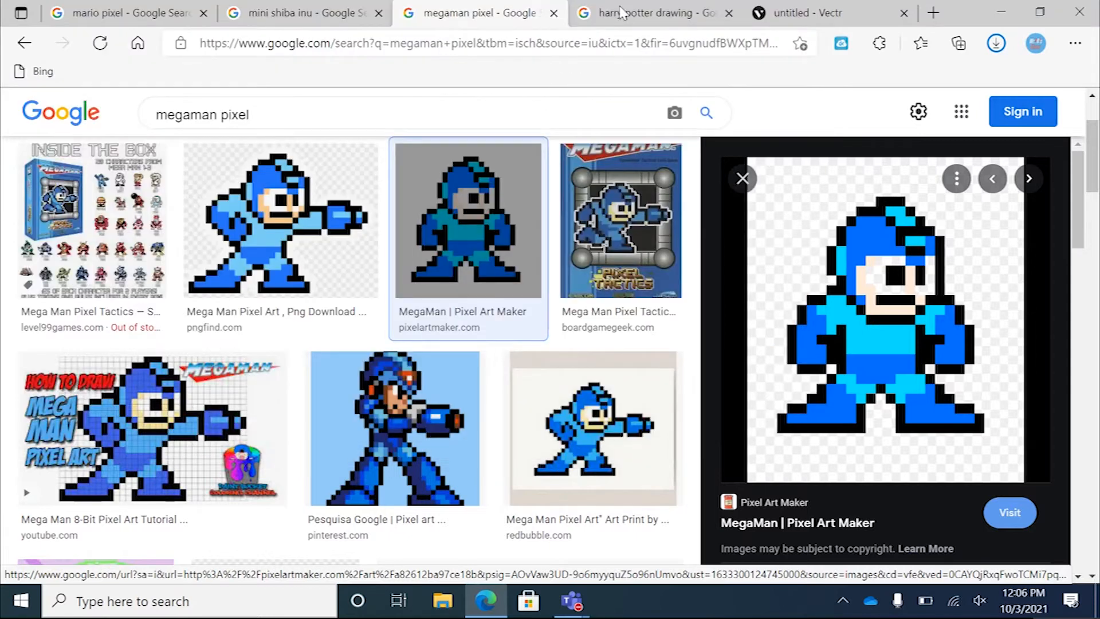
# Step: Save the previewed Harry Potter broomstick clipart to the Downloads folder as the PNG file HarryPotter_Original
pyautogui.click(634, 16)
pyautogui.rightClick(832, 262)
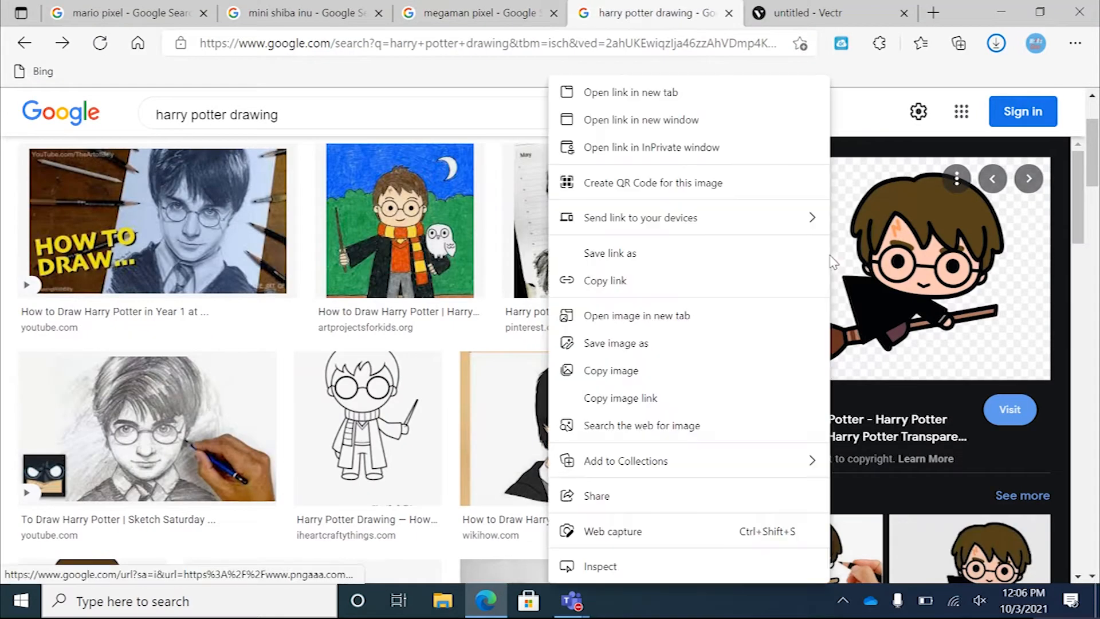
pyautogui.click(753, 344)
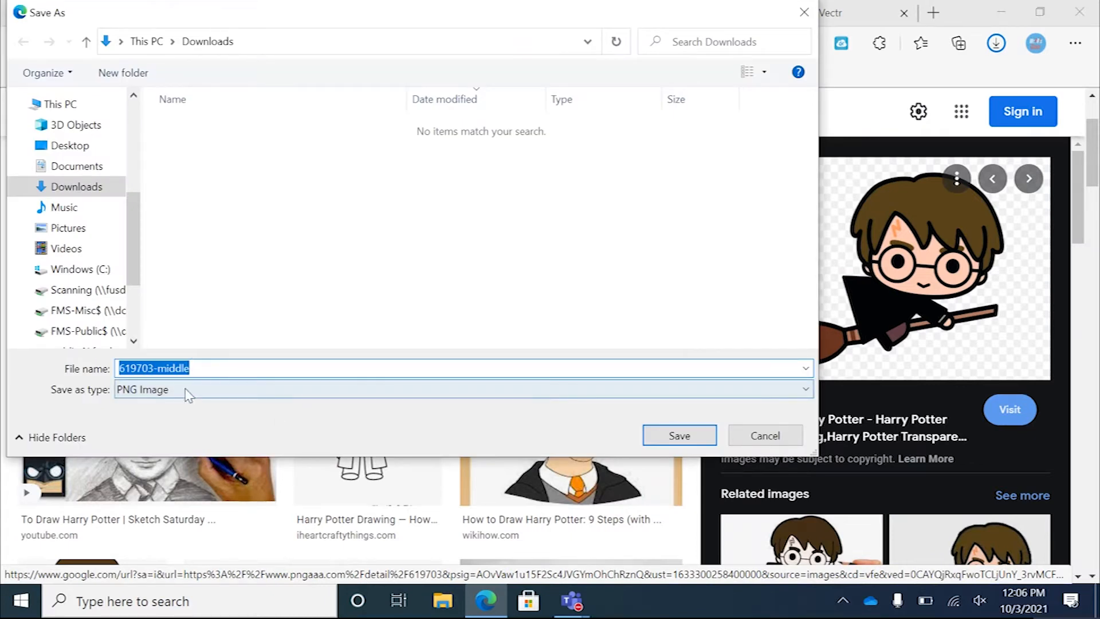
pyautogui.write('Har')
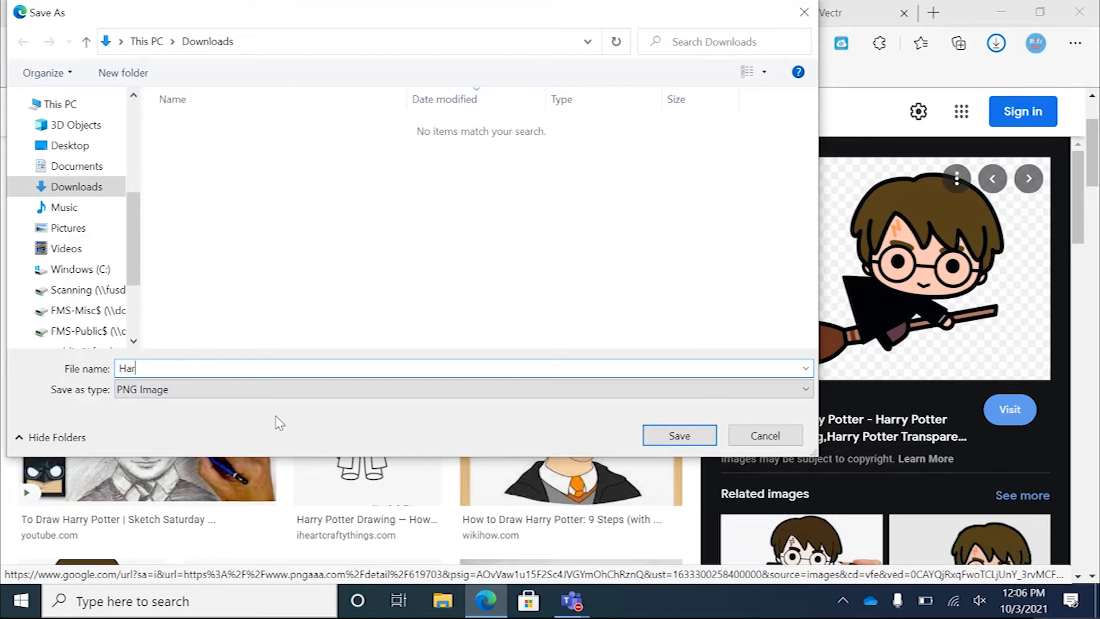
pyautogui.write('ryPotter_Original')
pyautogui.click(704, 439)
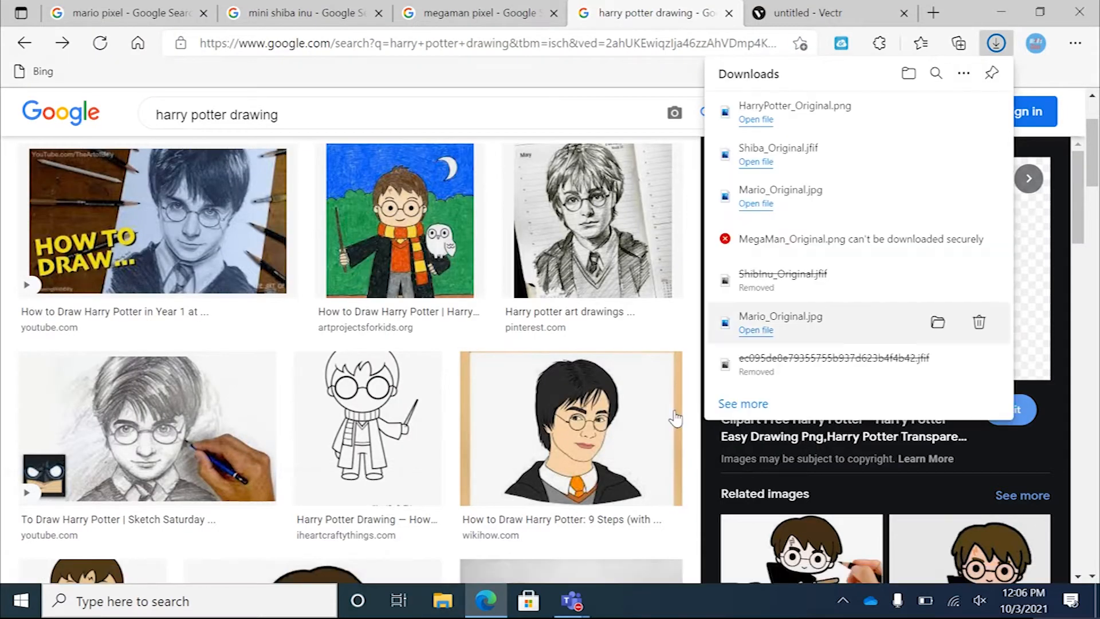
# Step: Switch to File Explorer and check which of the original images are in the Downloads folder
pyautogui.click(441, 601)
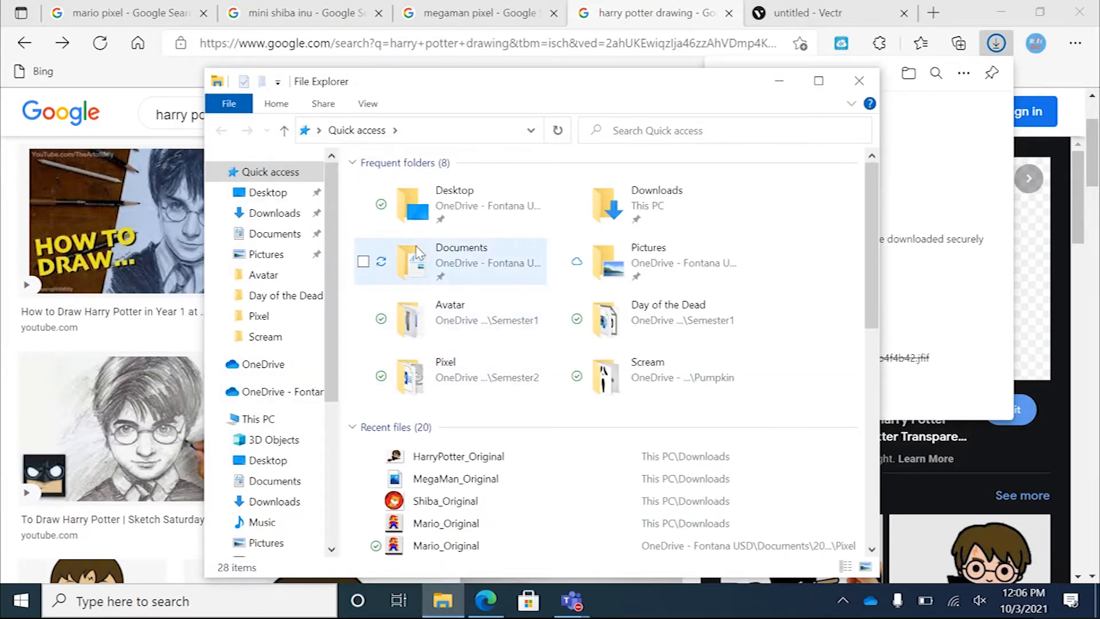
pyautogui.doubleClick(592, 212)
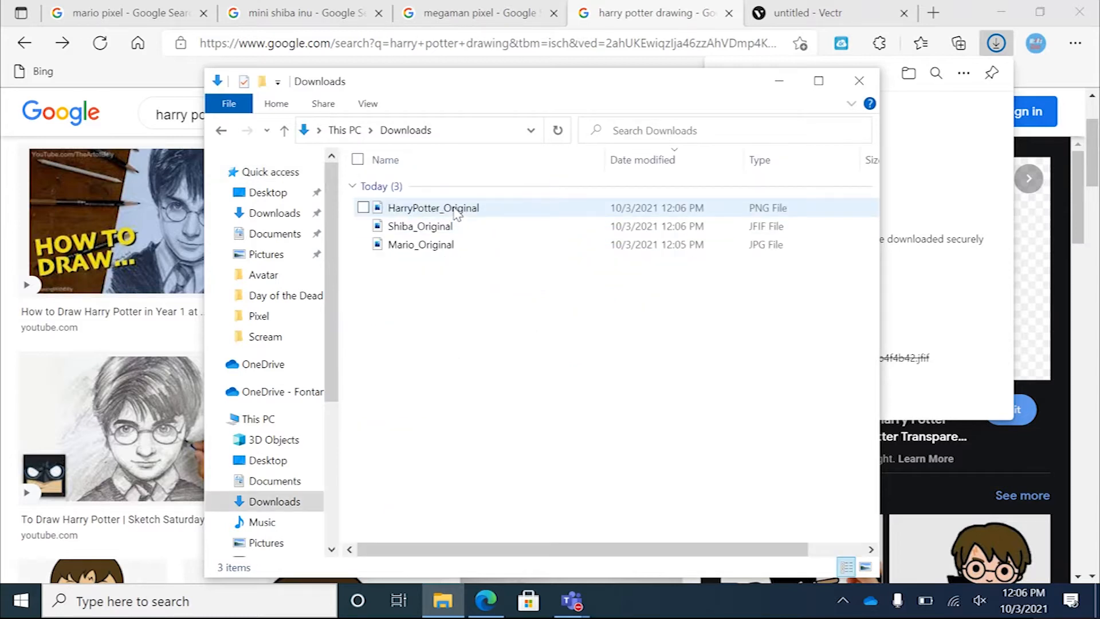
pyautogui.moveTo(532, 93); pyautogui.dragTo(343, 89)
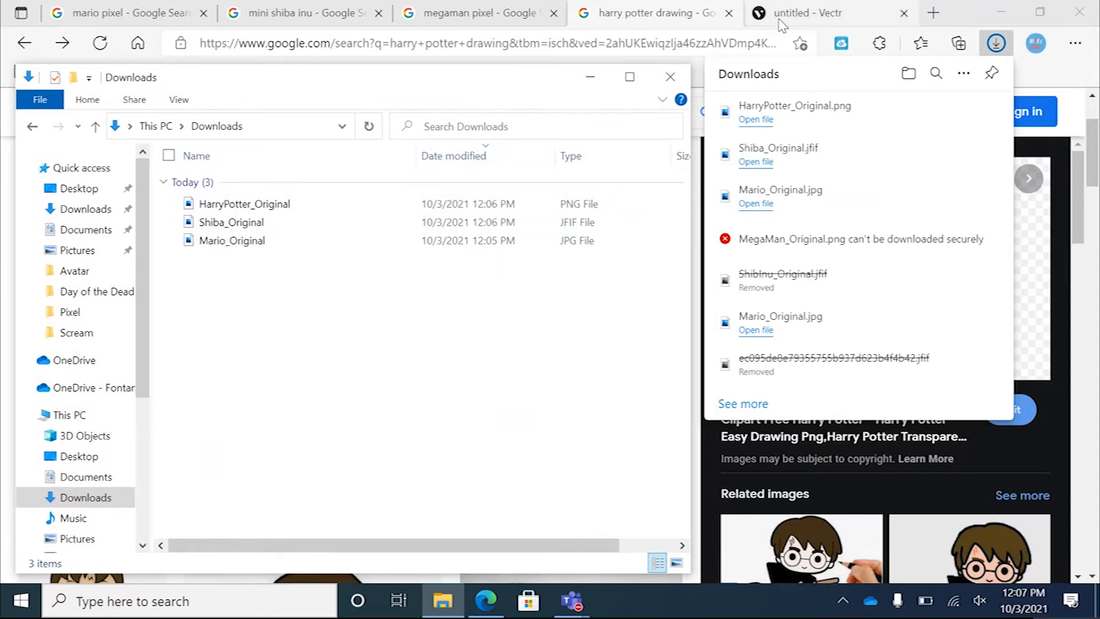
pyautogui.click(440, 17)
pyautogui.rightClick(547, 247)
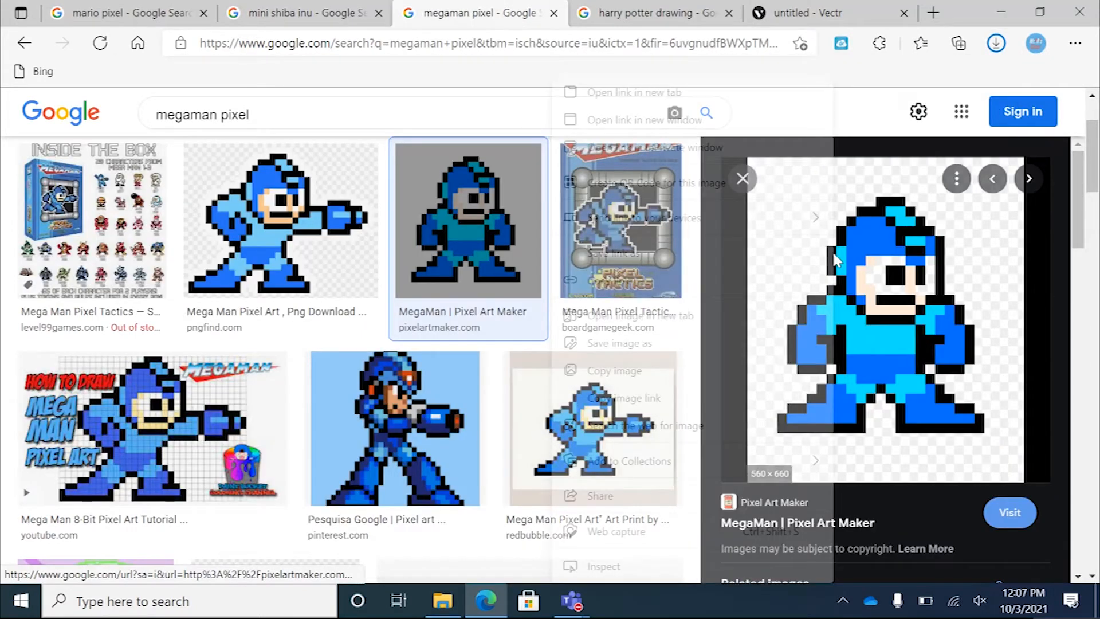
pyautogui.click(705, 342)
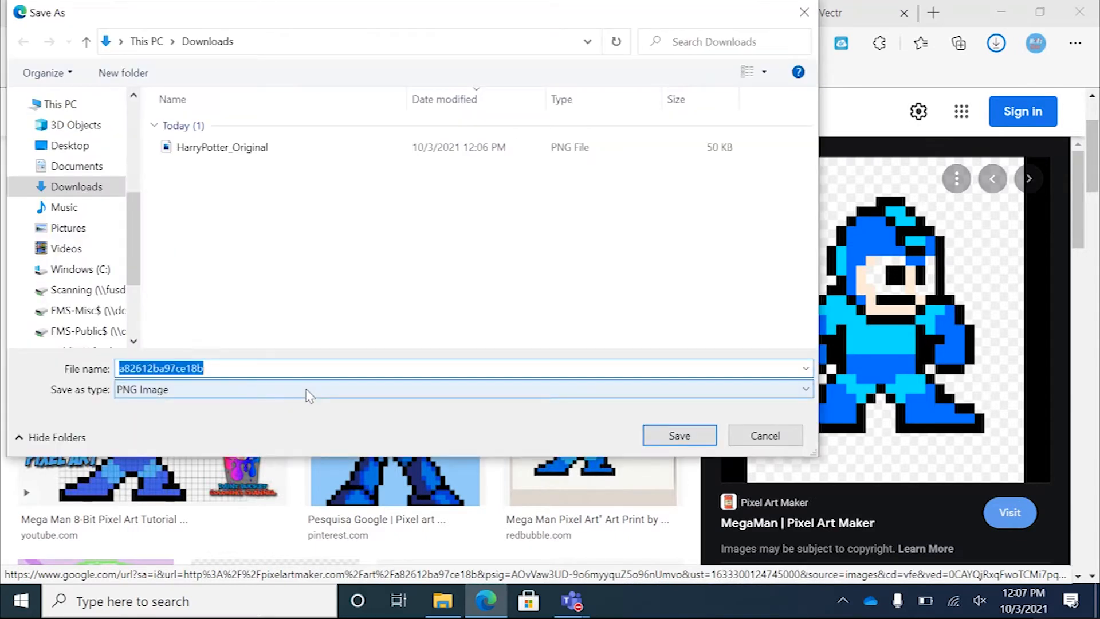
pyautogui.click(765, 436)
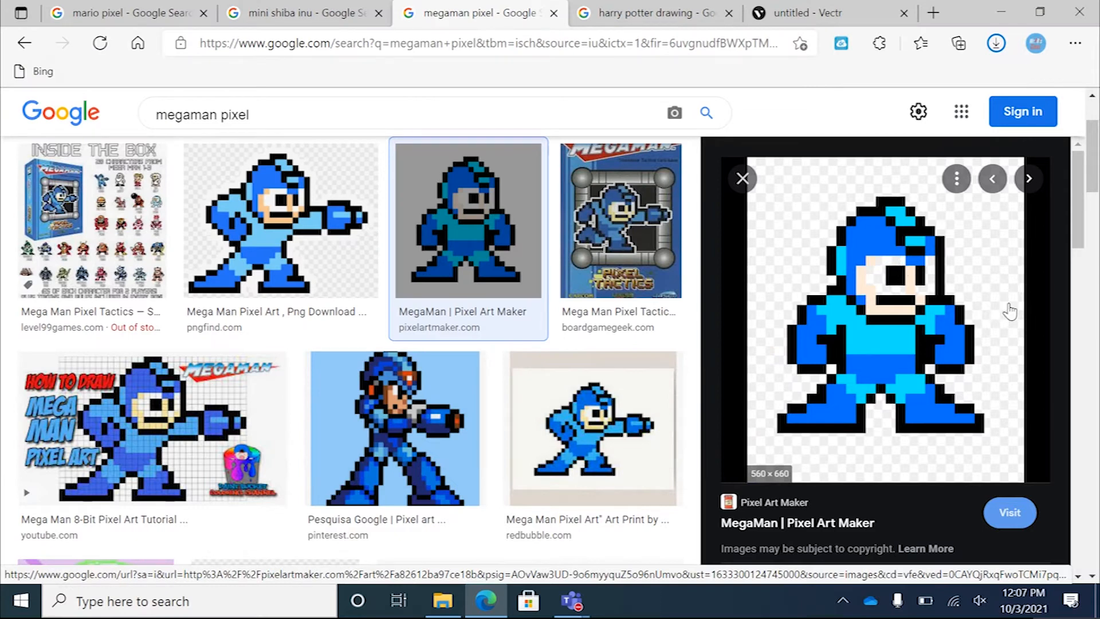
# Step: Capture a rectangular screen snip around the whole Mega Man figure in the large image preview
pyautogui.press('super+shift+s')
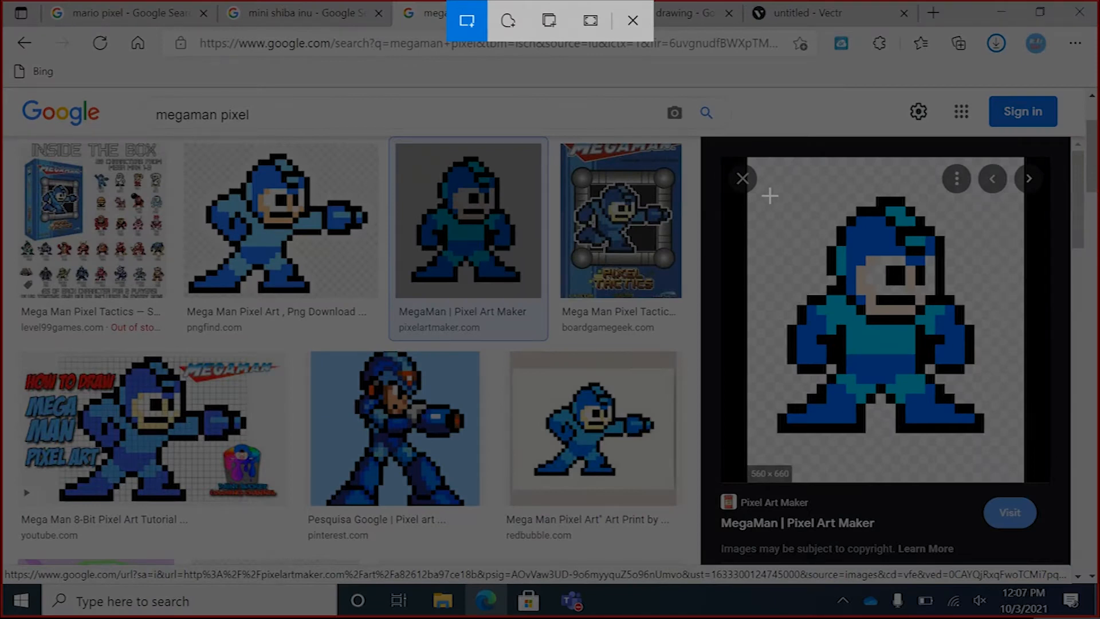
pyautogui.moveTo(772, 198)
pyautogui.mouseDown()
pyautogui.moveTo(911, 294)
pyautogui.moveTo(954, 350)
pyautogui.moveTo(985, 445)
pyautogui.moveTo(995, 445)
pyautogui.mouseUp()
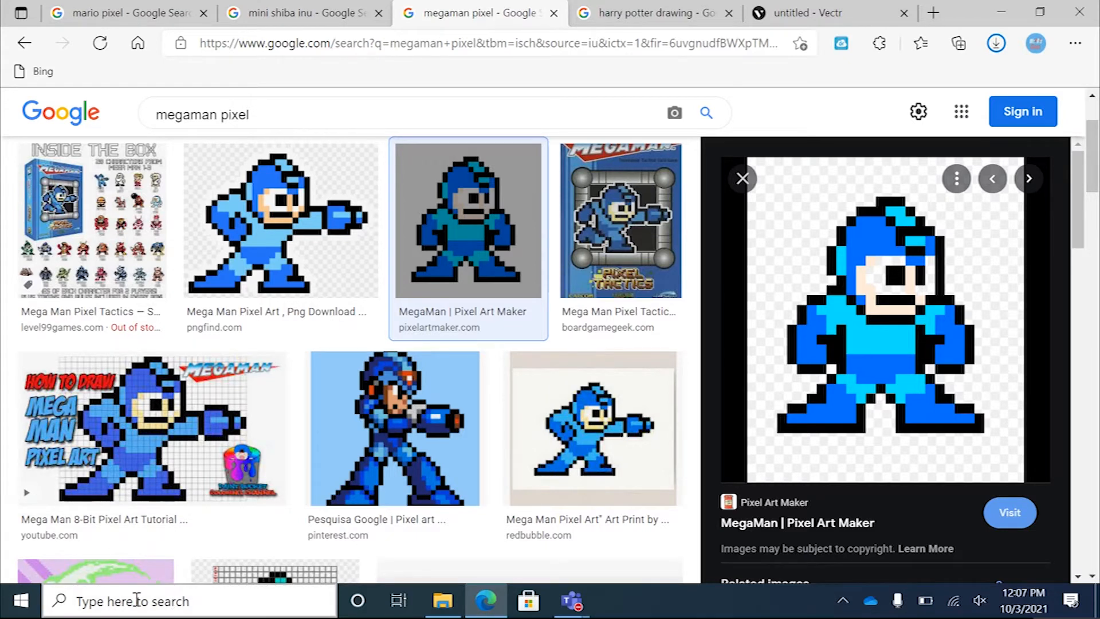
# Step: Open Paint and paste the captured Mega Man snip onto the blank canvas
pyautogui.click(115, 600)
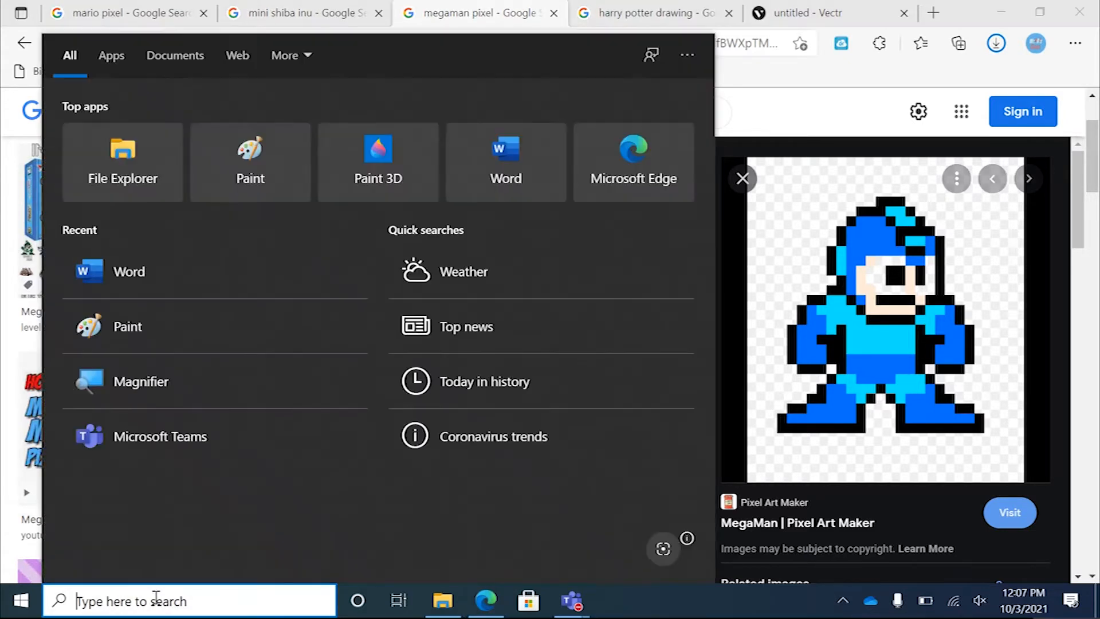
pyautogui.write('paint')
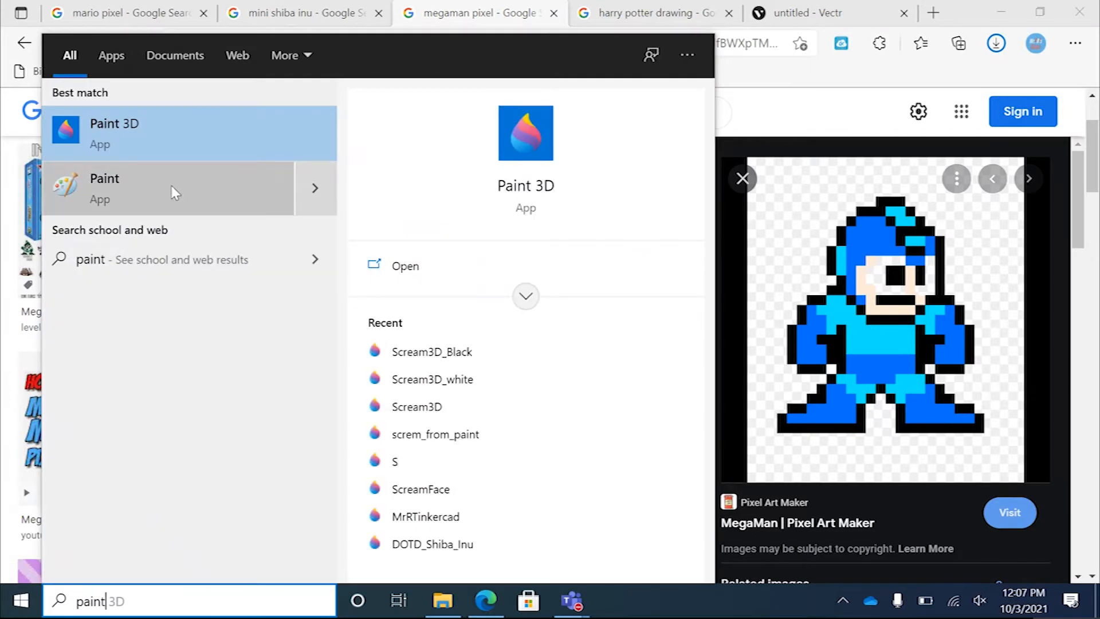
pyautogui.click(141, 182)
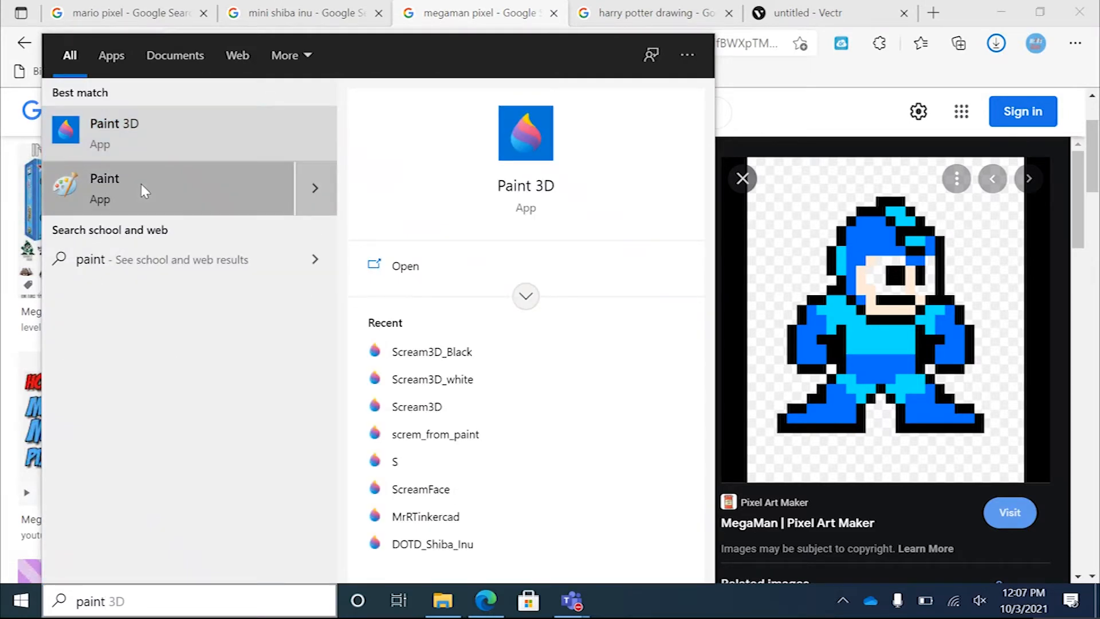
pyautogui.hotkey('ctrl', 'v')
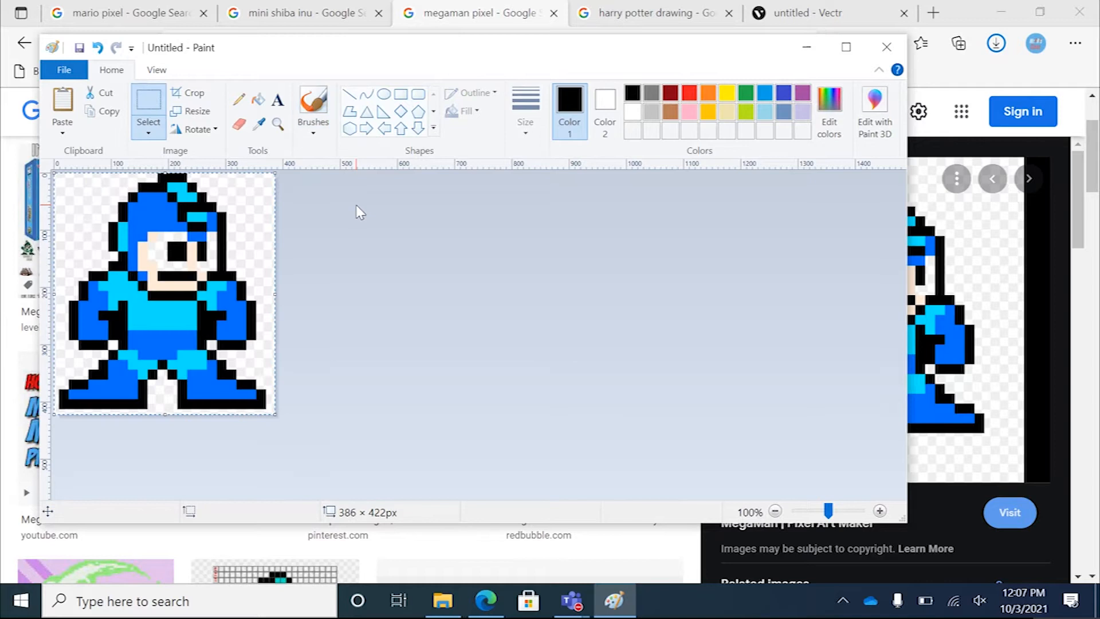
# Step: Save the pasted picture in the Downloads folder as the PNG file MegaMan_Original and close Paint
pyautogui.click(64, 71)
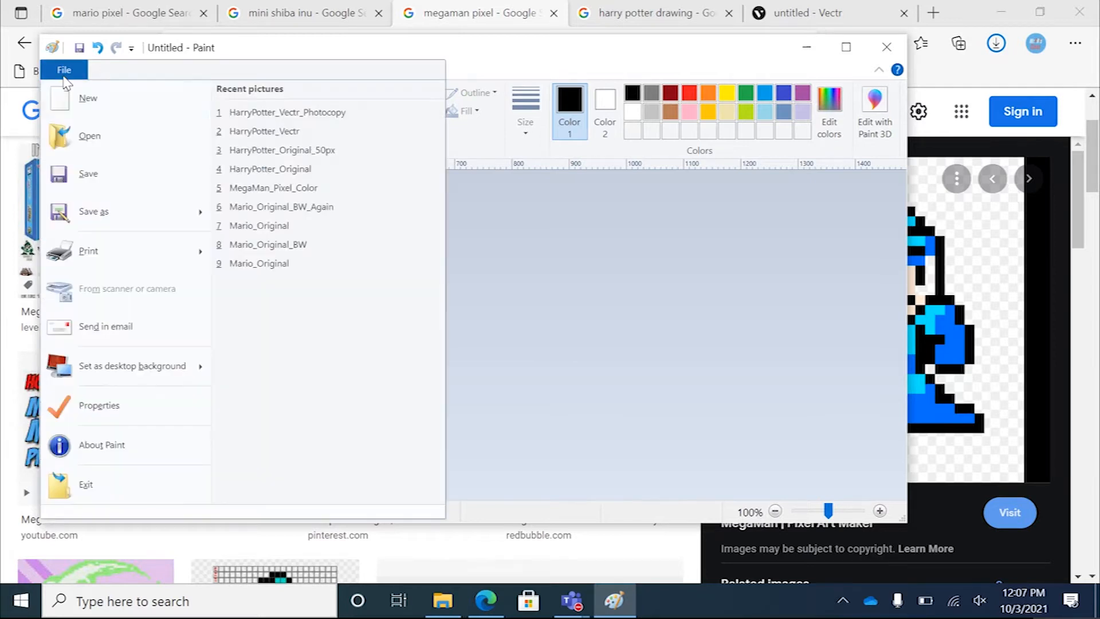
pyautogui.click(118, 210)
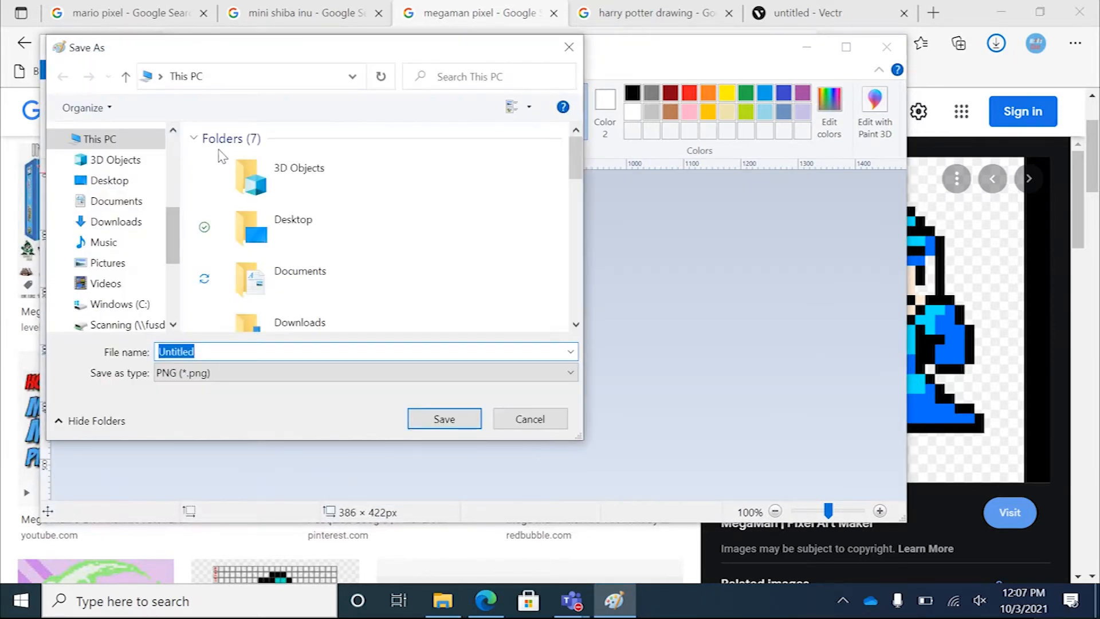
pyautogui.scroll(-1, 573, 169)
pyautogui.click(259, 278)
pyautogui.doubleClick(259, 277)
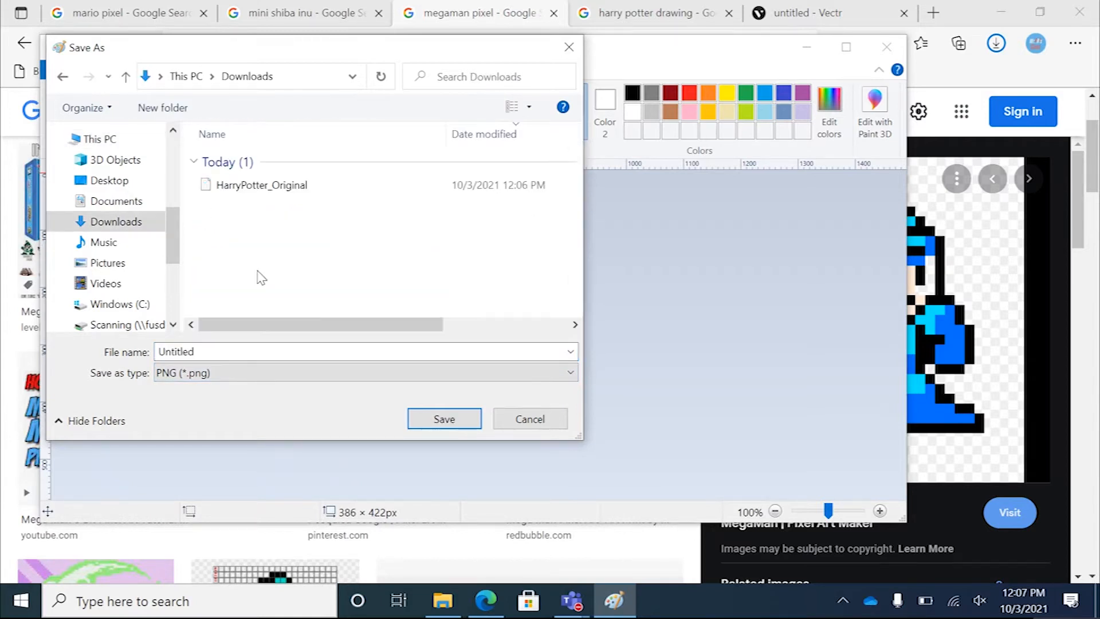
pyautogui.doubleClick(218, 351)
pyautogui.write('MegaM')
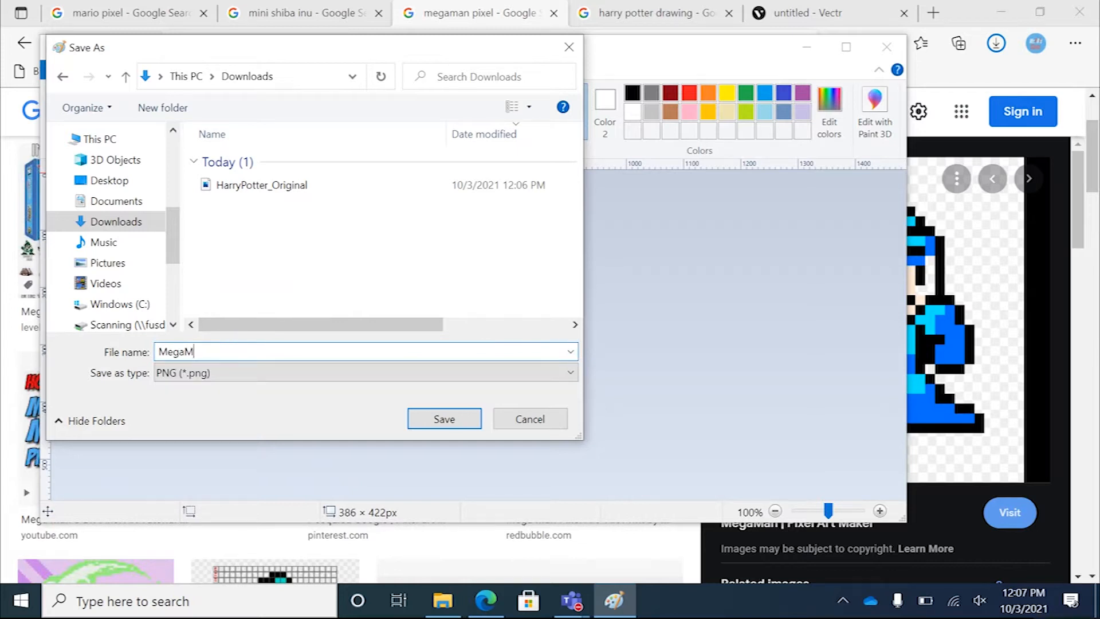
pyautogui.write('Anniin')
pyautogui.click(442, 418)
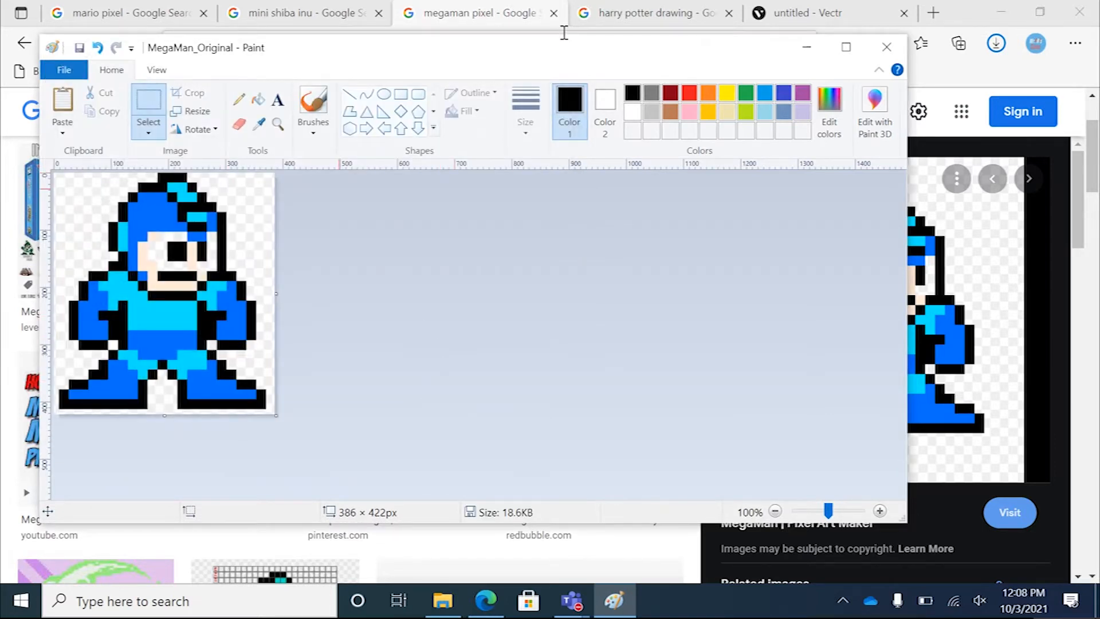
pyautogui.click(887, 48)
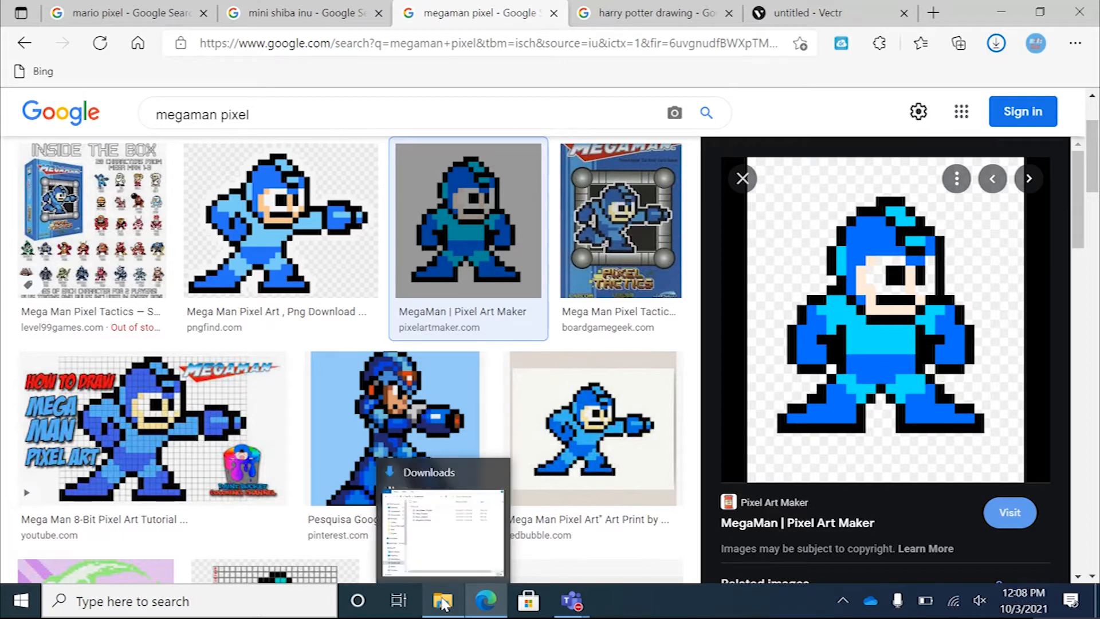
# Step: Switch to the Downloads folder in File Explorer and place a second File Explorer window beside it
pyautogui.click(385, 554)
pyautogui.moveTo(406, 85); pyautogui.dragTo(410, 84)
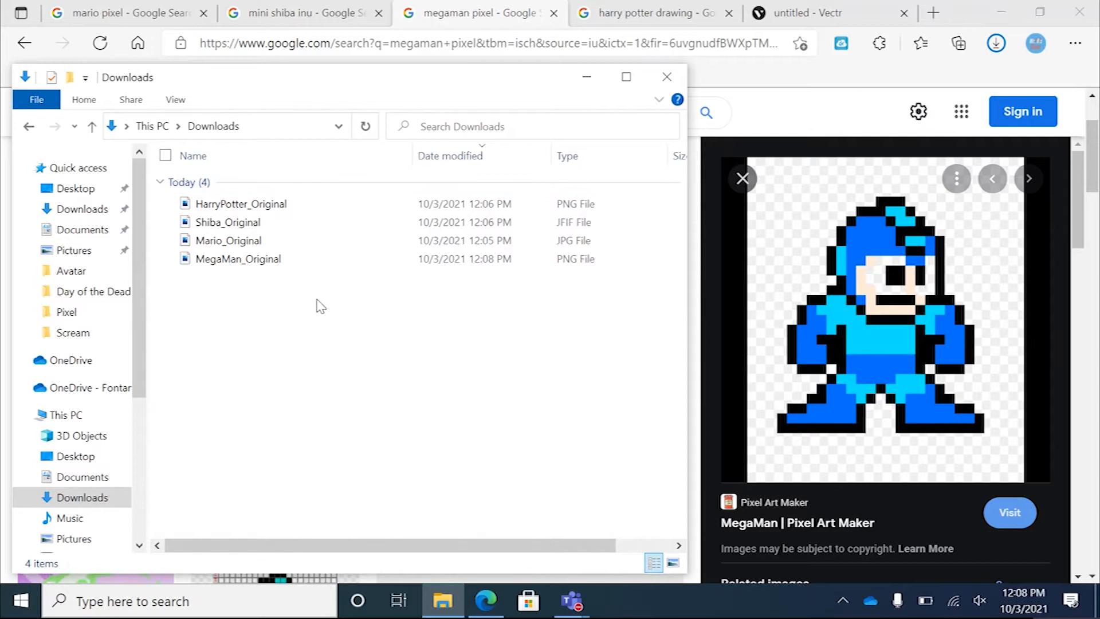
pyautogui.hotkey('ctrl', 'n')
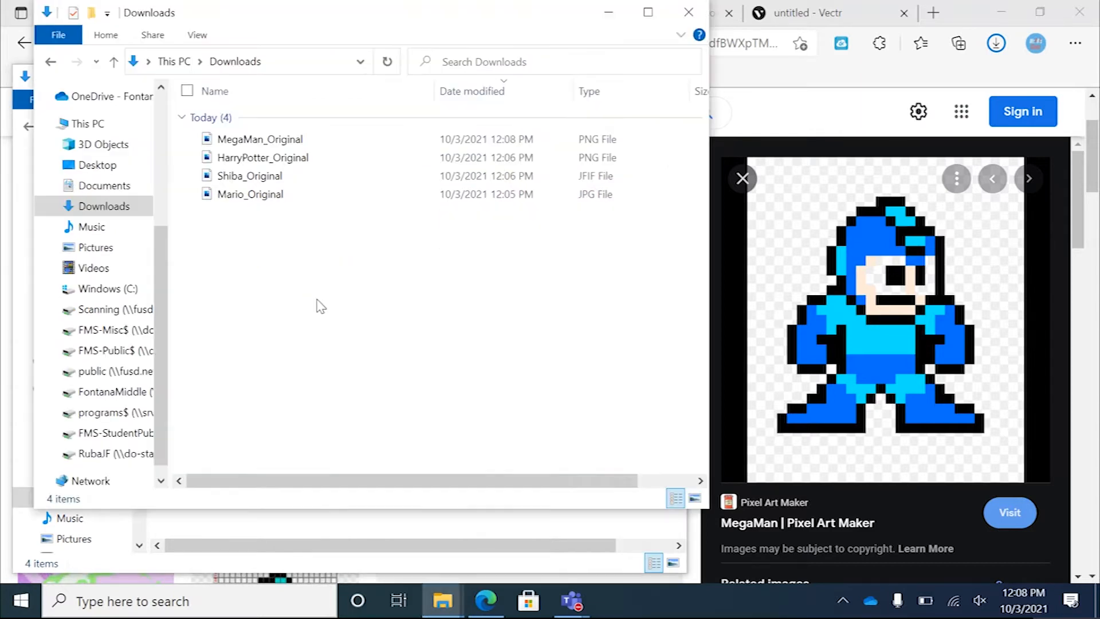
pyautogui.moveTo(319, 28); pyautogui.dragTo(685, 89)
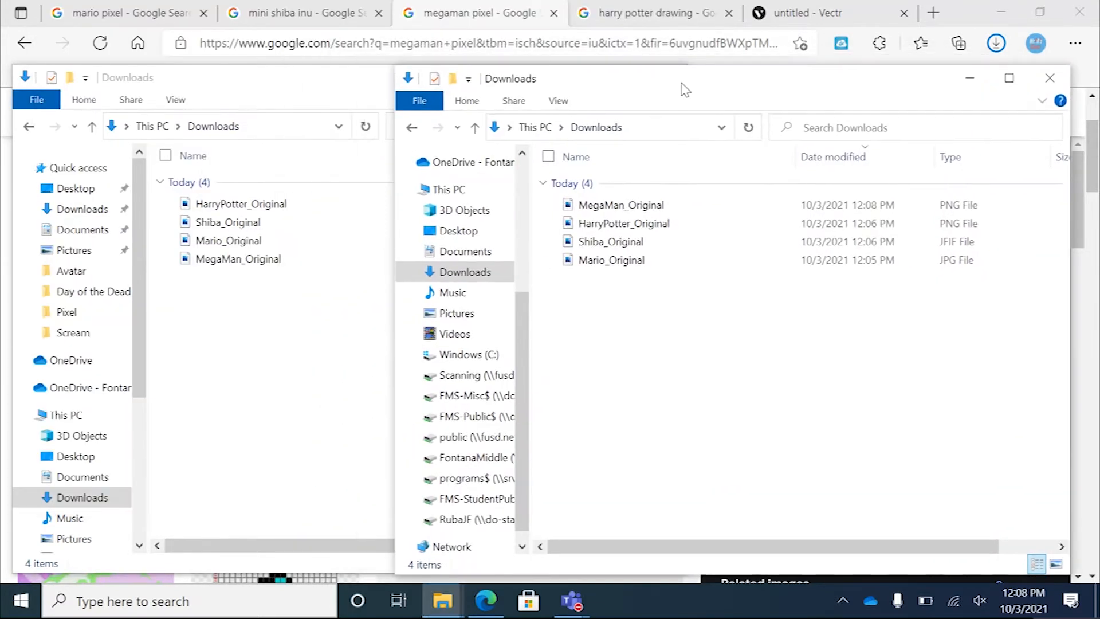
# Step: In the second window, go to the folder Documents > 2021_2022 > Period6 > Semester1
pyautogui.click(463, 257)
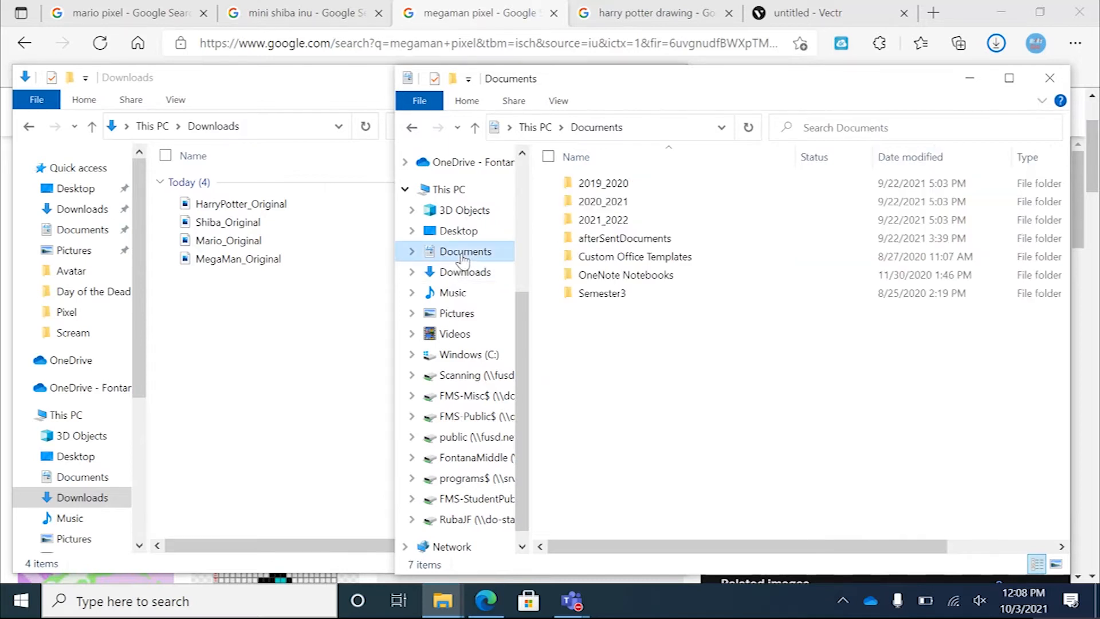
pyautogui.doubleClick(612, 221)
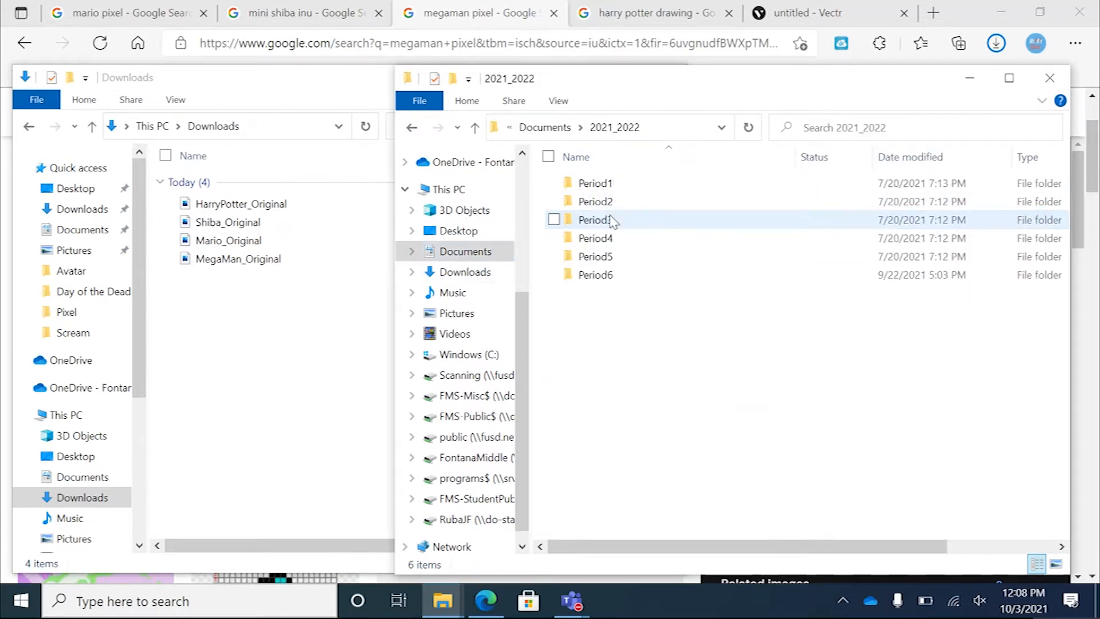
pyautogui.doubleClick(614, 279)
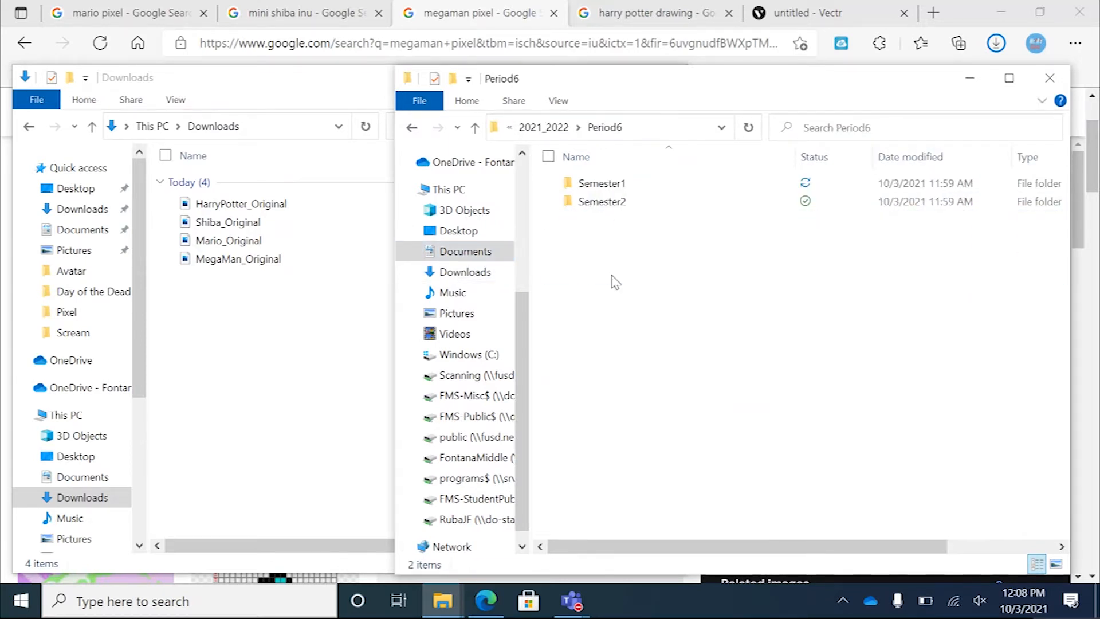
pyautogui.doubleClick(621, 187)
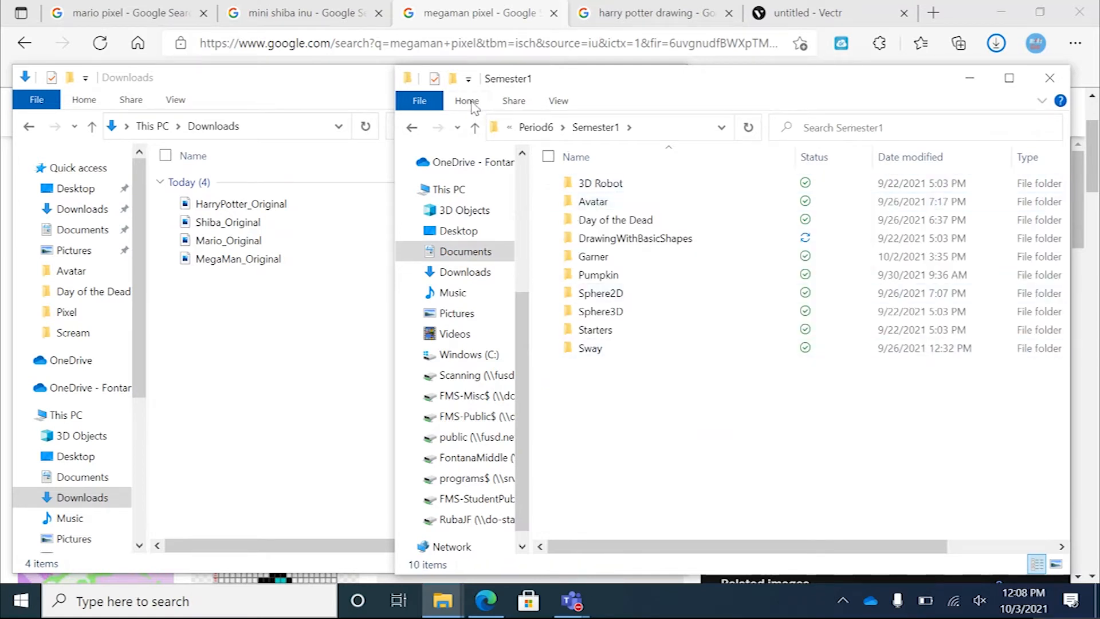
# Step: Create a new folder named Pixel inside Semester1 and open it
pyautogui.click(473, 106)
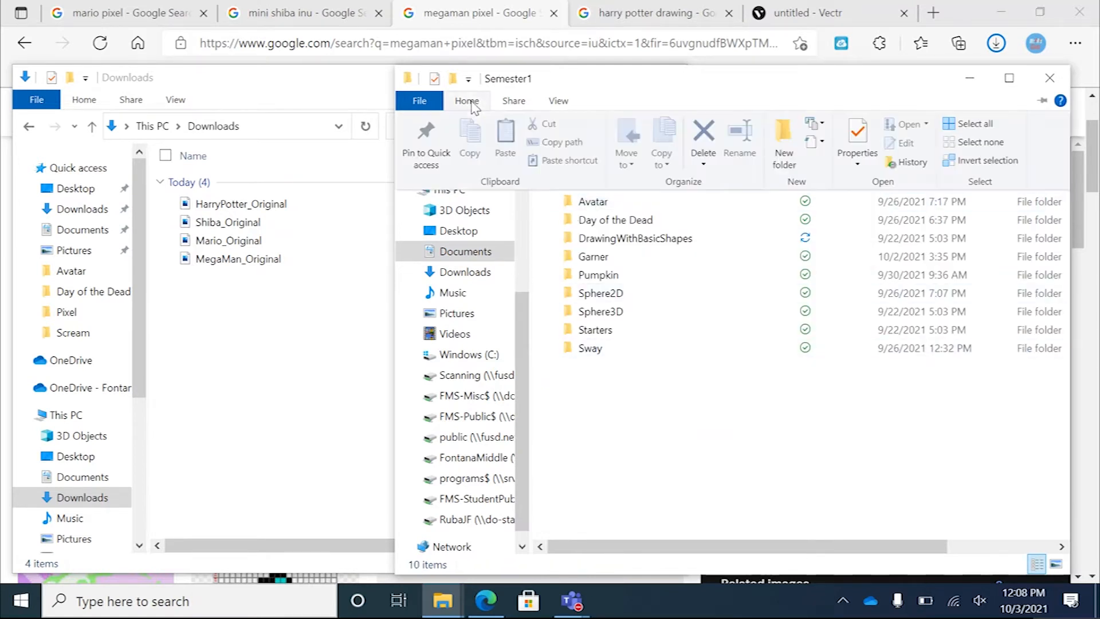
pyautogui.rightClick(621, 414)
pyautogui.moveTo(599, 368)
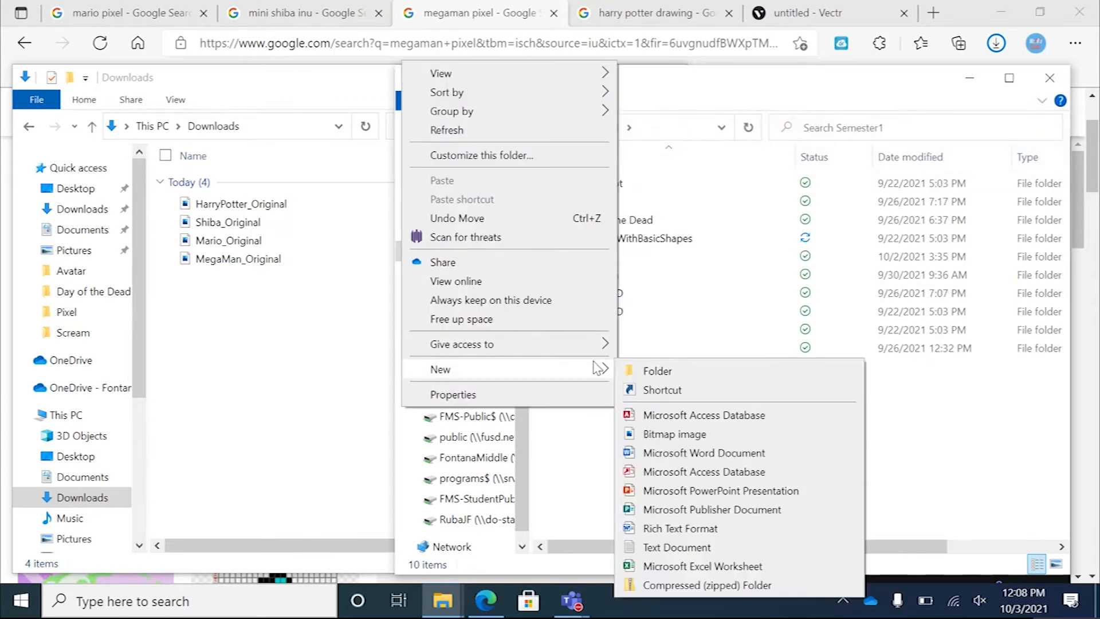
pyautogui.click(650, 370)
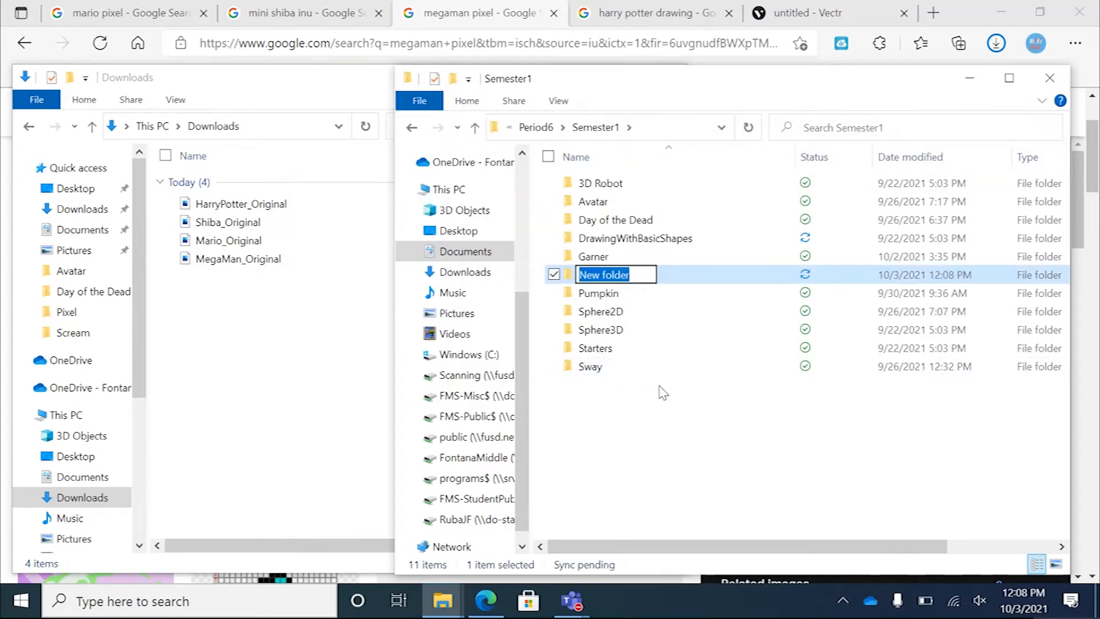
pyautogui.write('Pixel')
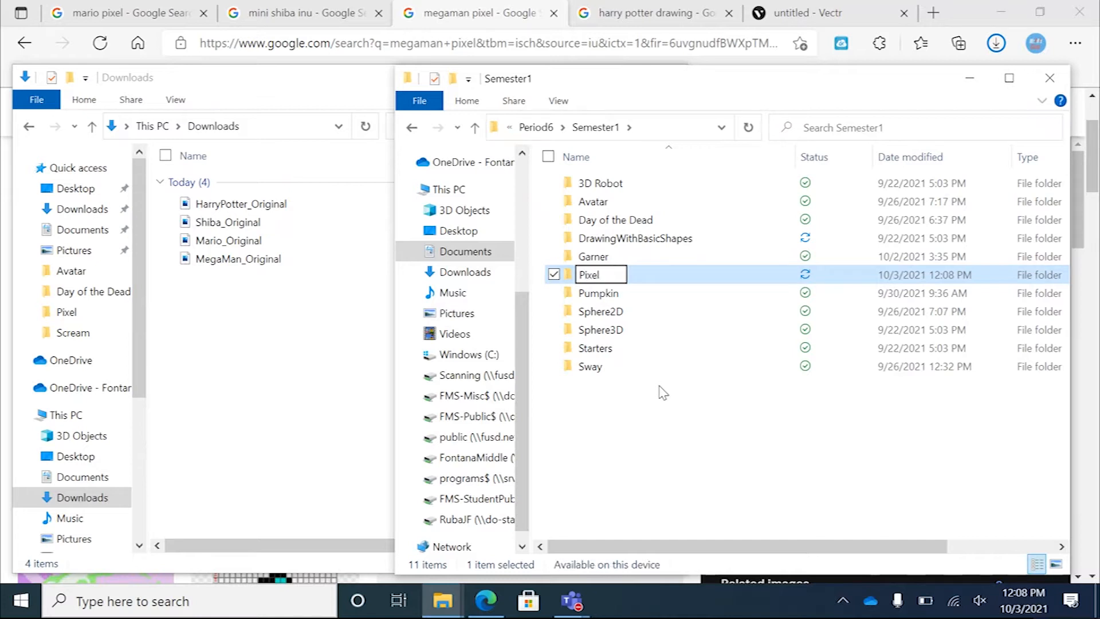
pyautogui.click(658, 445)
pyautogui.doubleClick(565, 276)
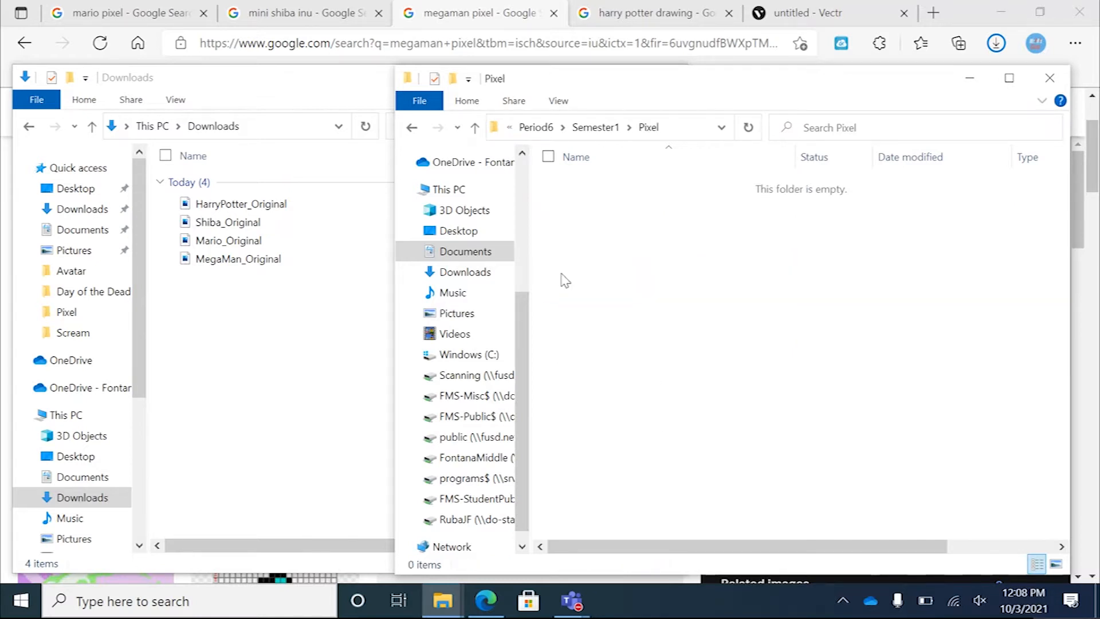
# Step: Move all four original images from the Downloads folder into the Pixel folder
pyautogui.click(280, 206)
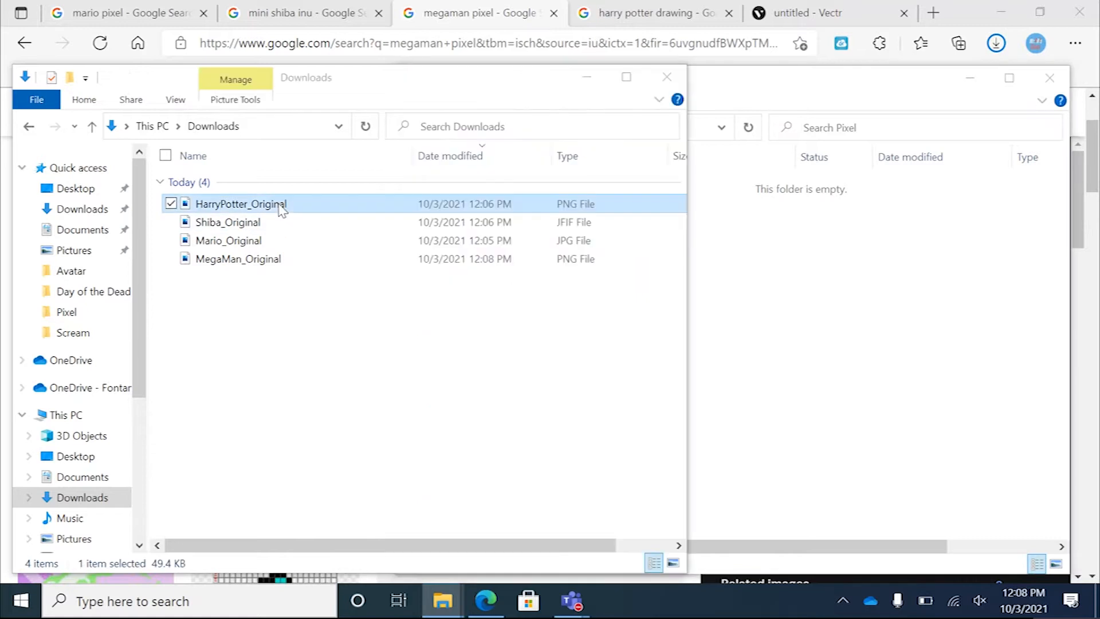
pyautogui.keyDown('shift'); pyautogui.click(253, 260); pyautogui.keyUp('shift')
pyautogui.moveTo(266, 207); pyautogui.dragTo(815, 270)
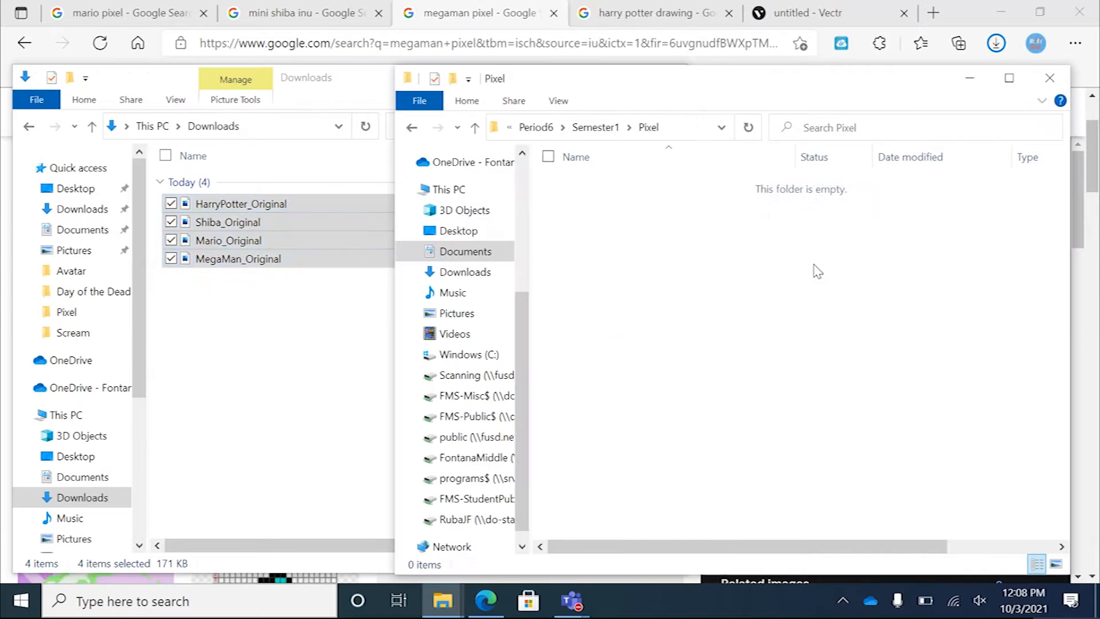
pyautogui.click(331, 93)
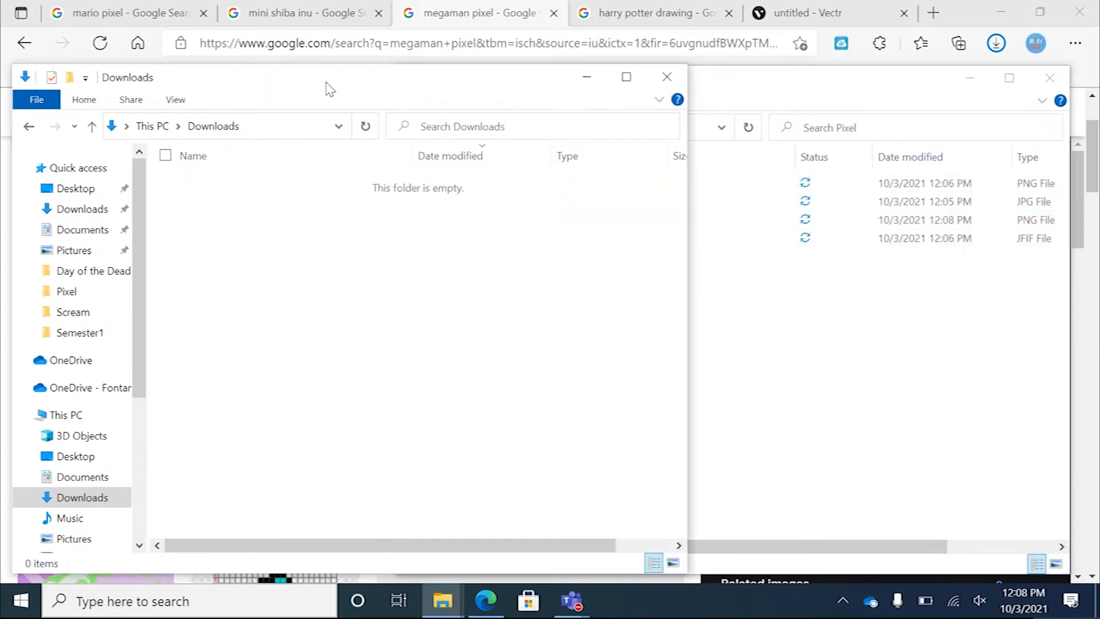
pyautogui.click(782, 365)
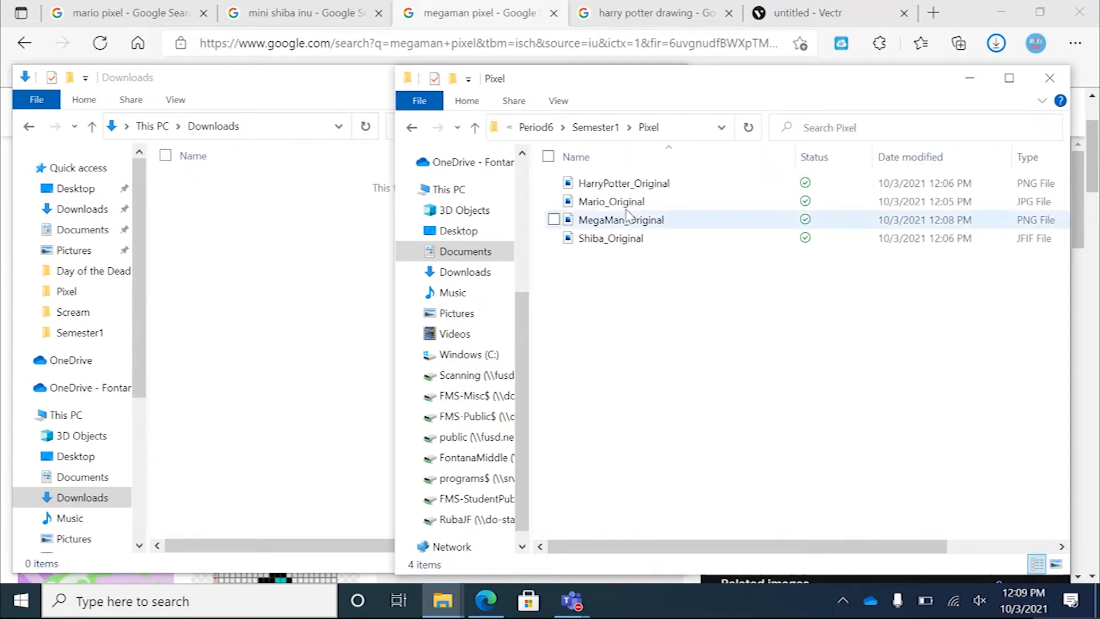
# Step: View HarryPotter_Original from the Pixel folder in Photos and close the viewer
pyautogui.click(620, 186)
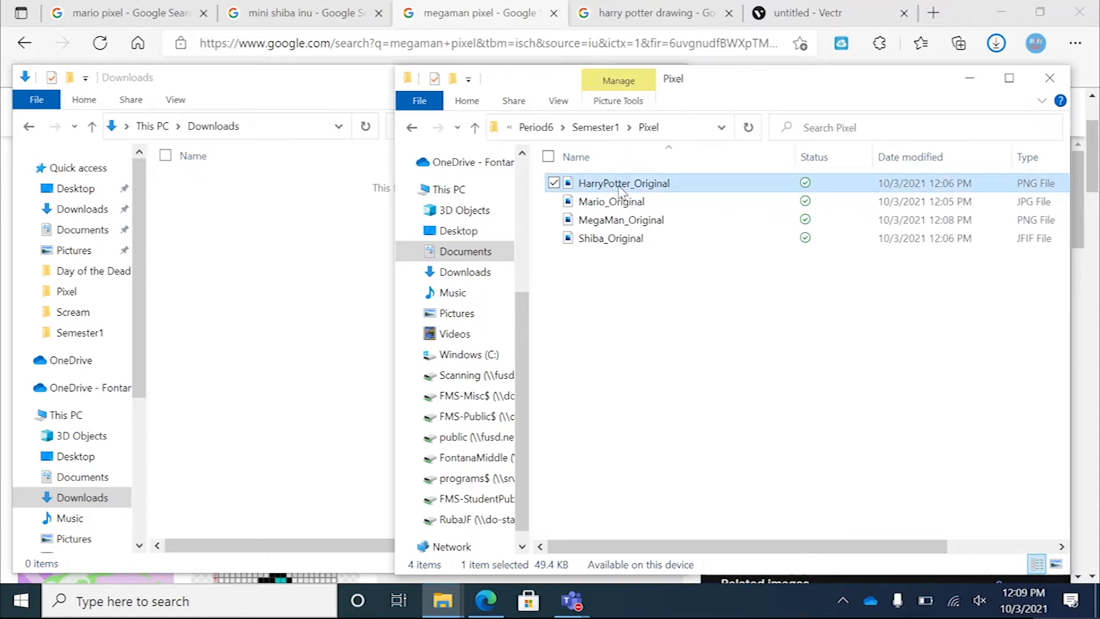
pyautogui.doubleClick(620, 186)
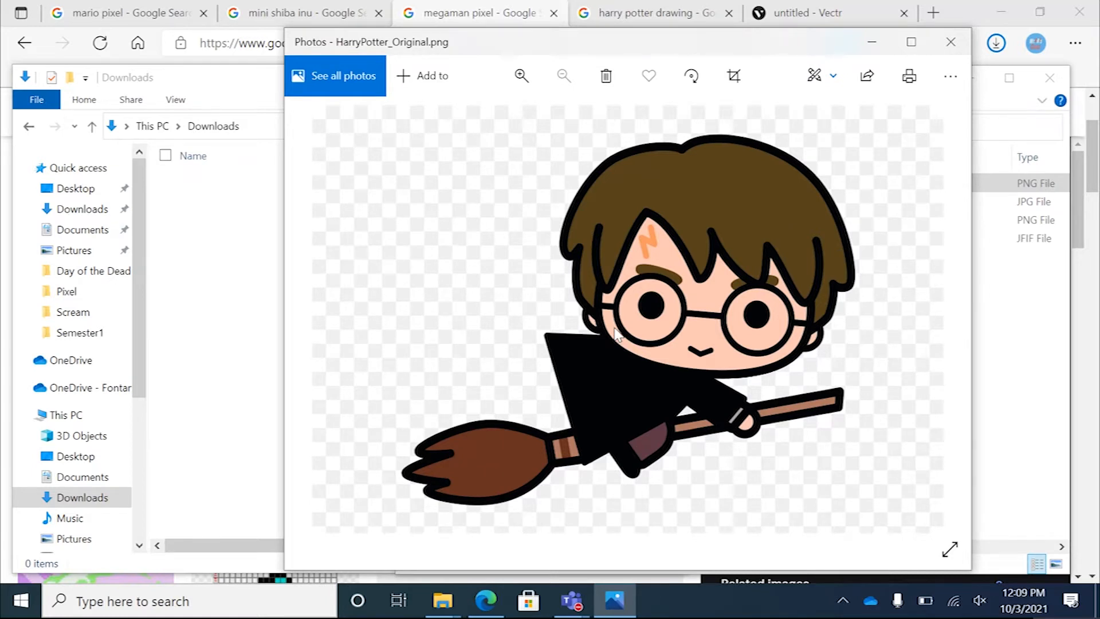
pyautogui.click(951, 40)
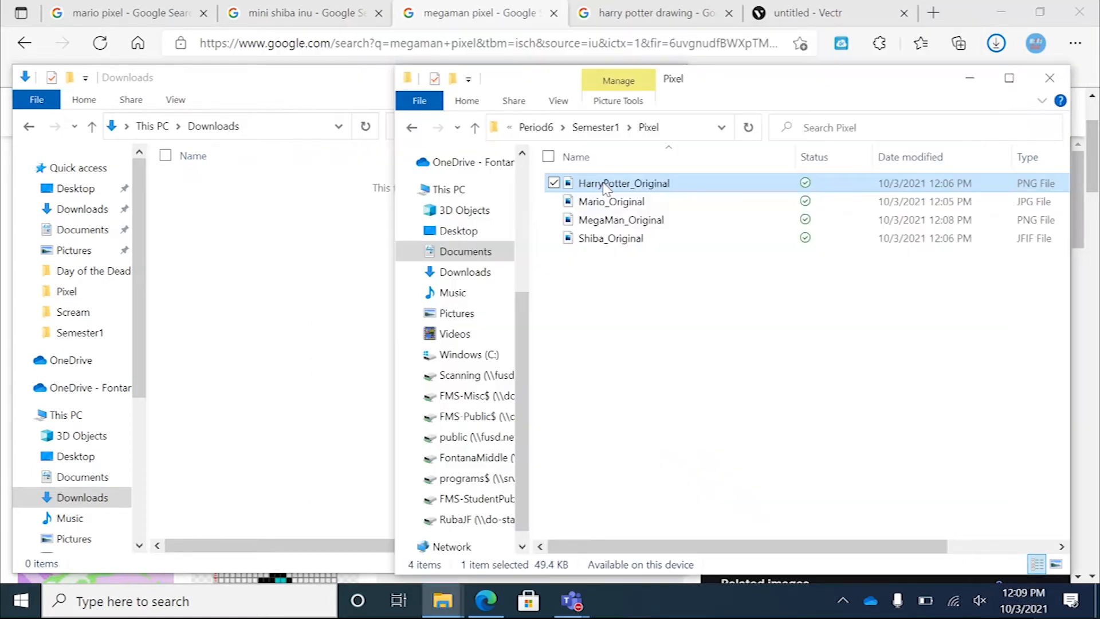
# Step: Open HarryPotter_Original from the Pixel folder in Paint for editing
pyautogui.rightClick(605, 188)
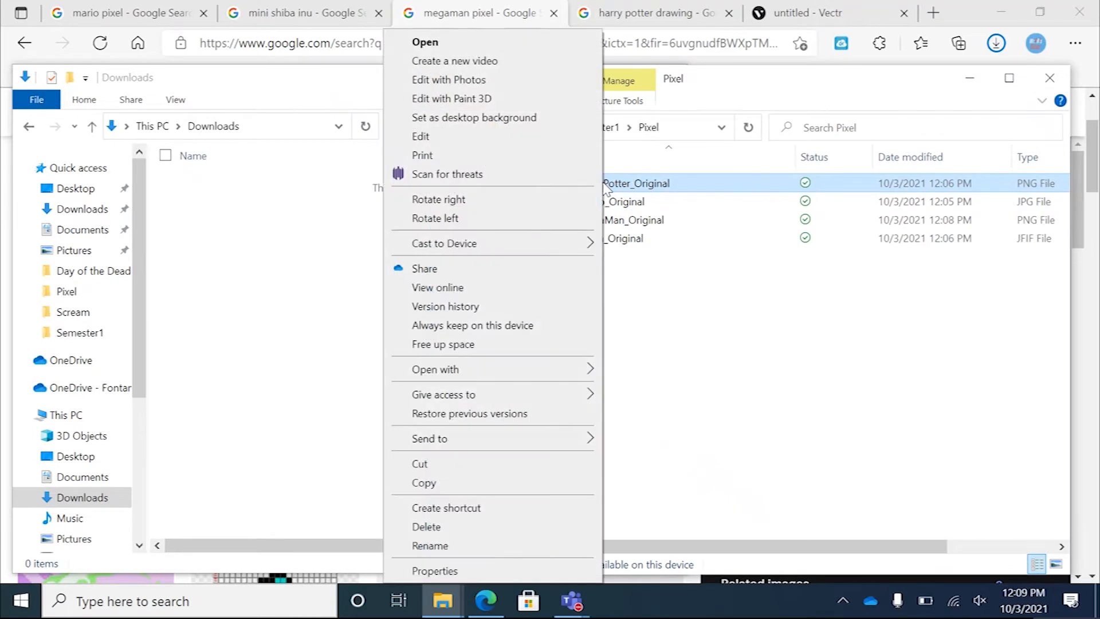
pyautogui.moveTo(558, 371)
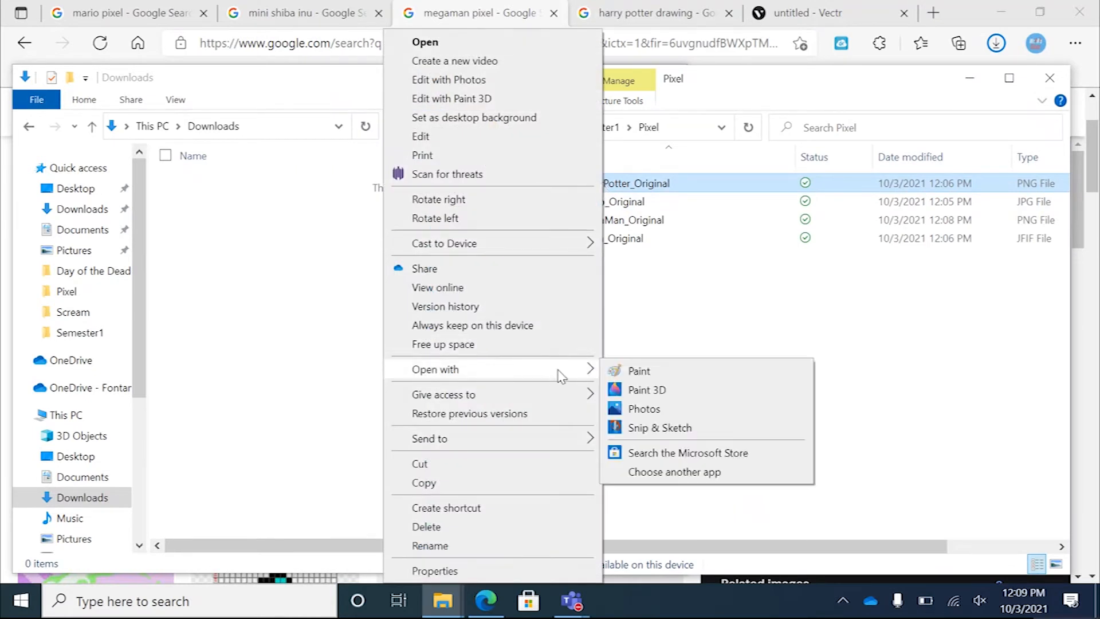
pyautogui.click(635, 370)
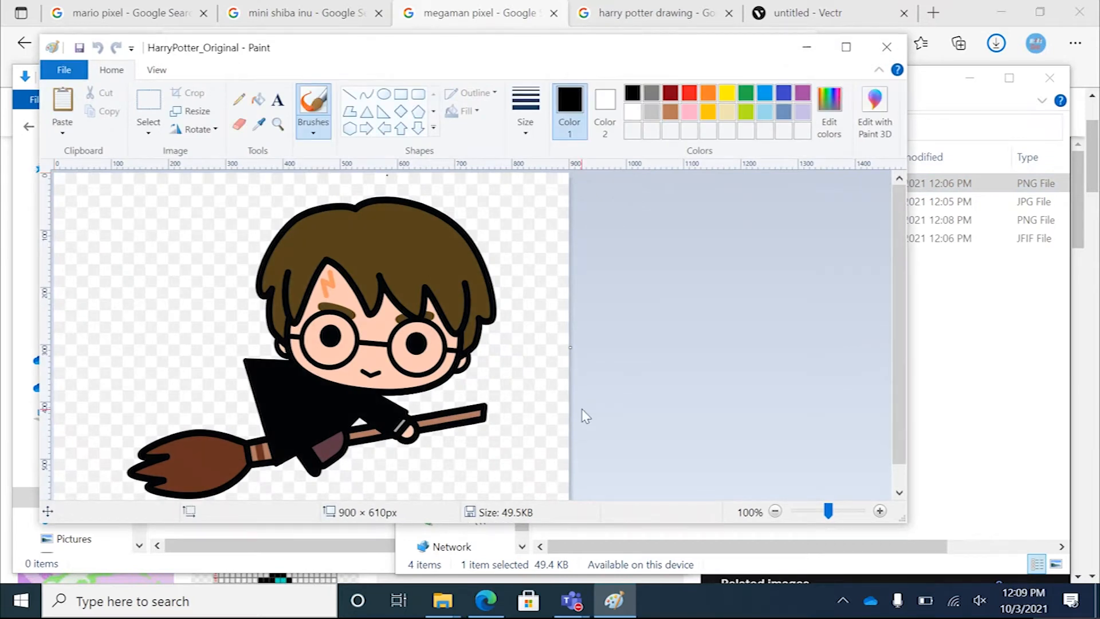
# Step: Resize the Harry Potter image in pixels to a horizontal size of 50, maintaining the aspect ratio
pyautogui.click(197, 111)
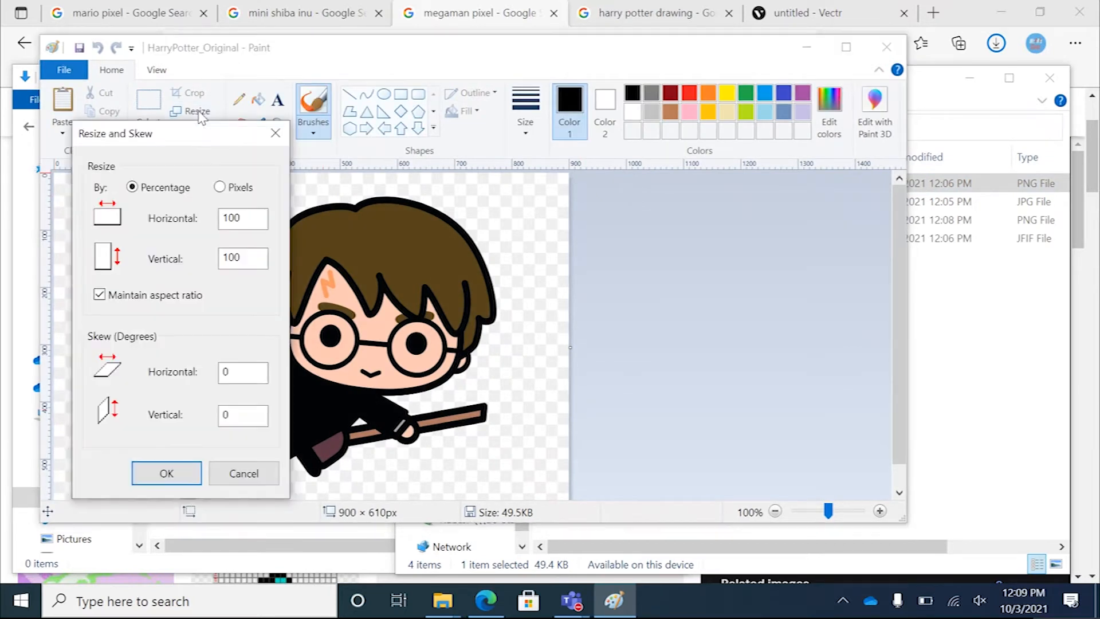
pyautogui.click(220, 187)
pyautogui.click(244, 217)
pyautogui.press('BackSpace')
pyautogui.press('BackSpace')
pyautogui.press('BackSpace')
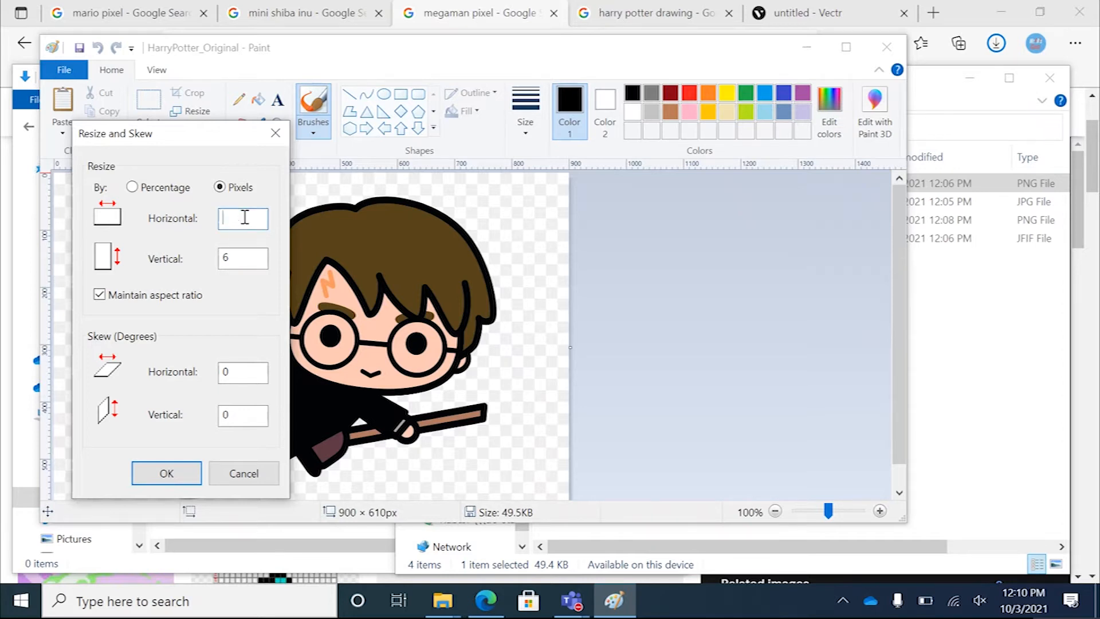
pyautogui.write('50')
pyautogui.click(170, 473)
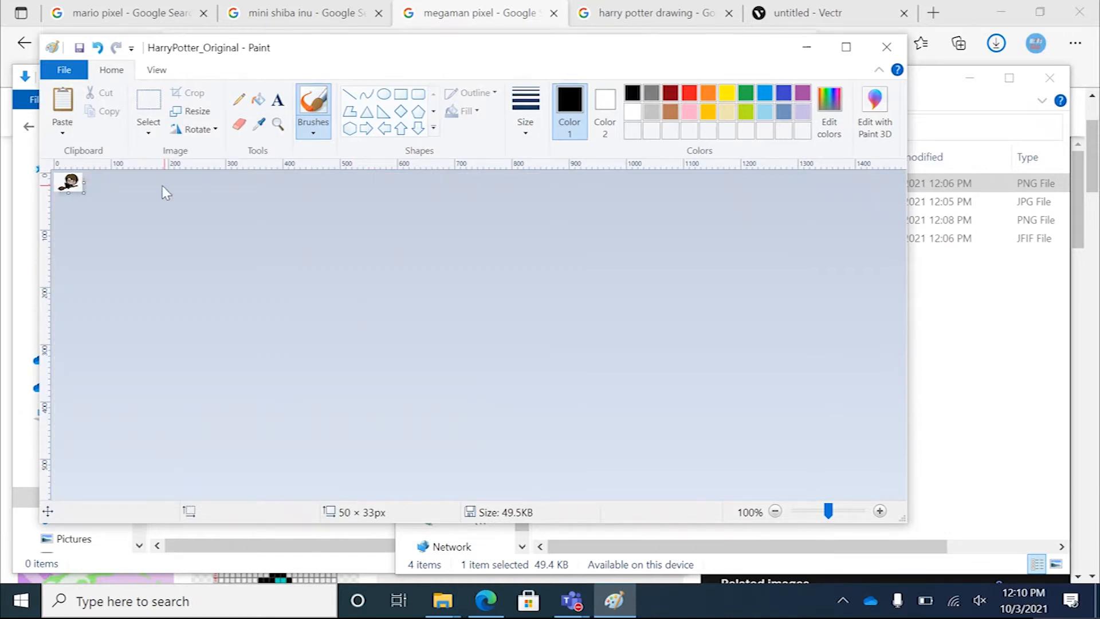
# Step: Magnify the shrunken Harry Potter image to 800% and display gridlines over its pixels
pyautogui.moveTo(827, 510); pyautogui.dragTo(859, 510)
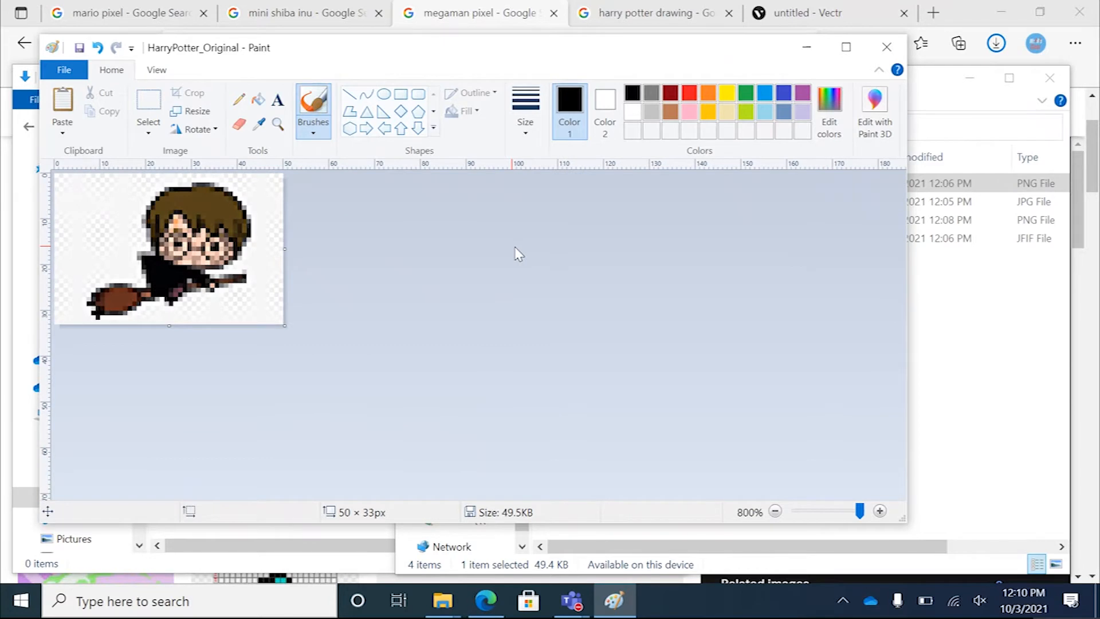
pyautogui.click(162, 73)
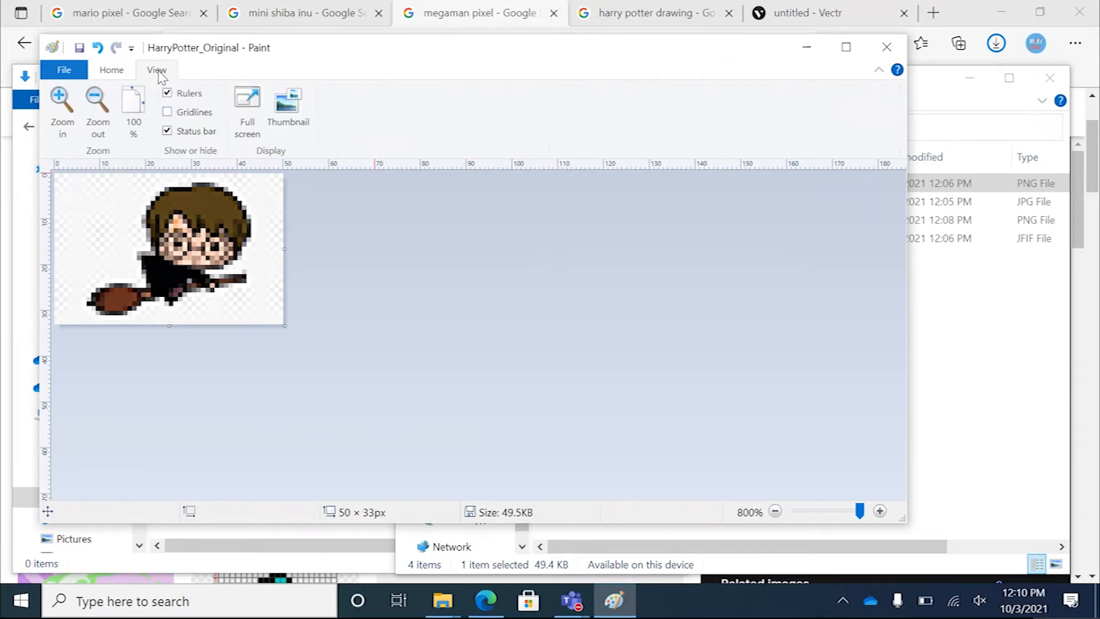
pyautogui.click(167, 113)
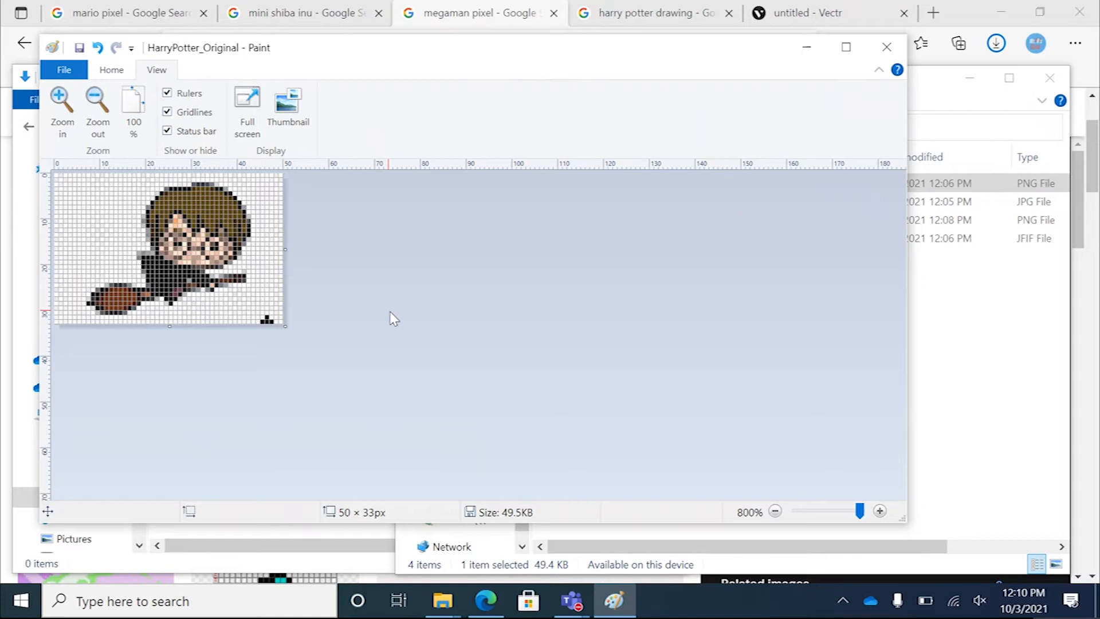
# Step: Launch Snipping Tool and capture a rectangular snip of just the gridded Harry Potter image
pyautogui.click(155, 601)
pyautogui.write('sni')
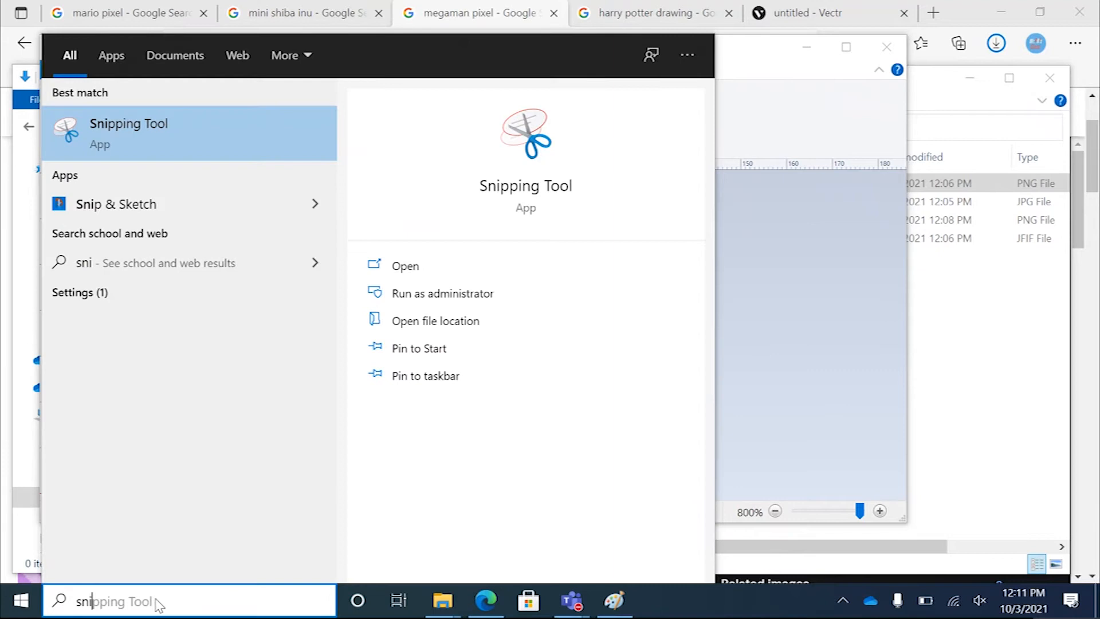
pyautogui.click(181, 144)
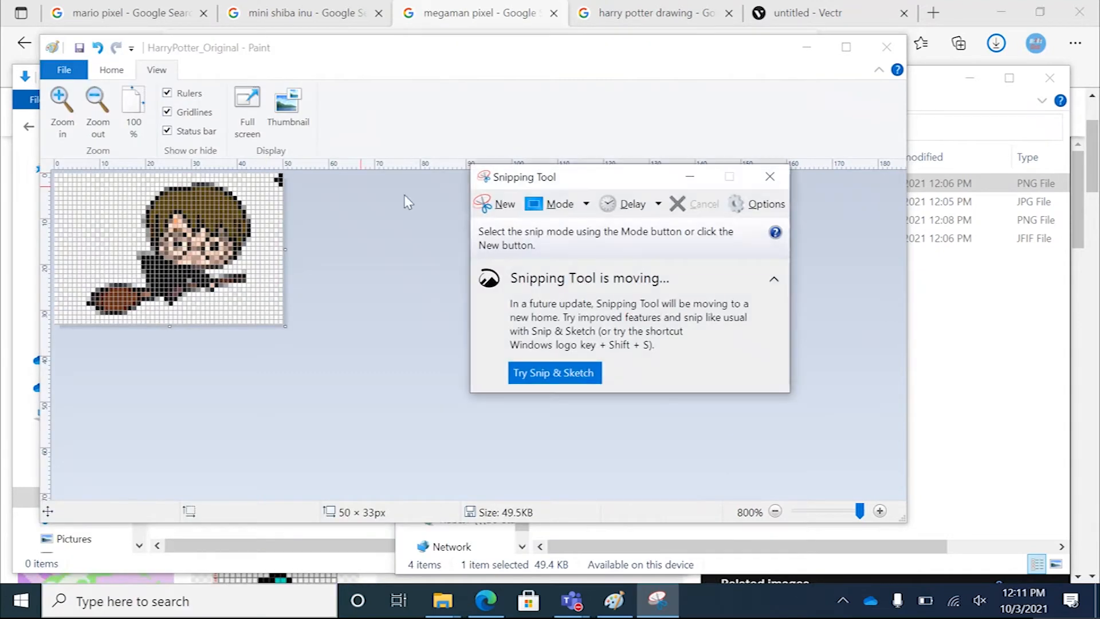
pyautogui.click(499, 204)
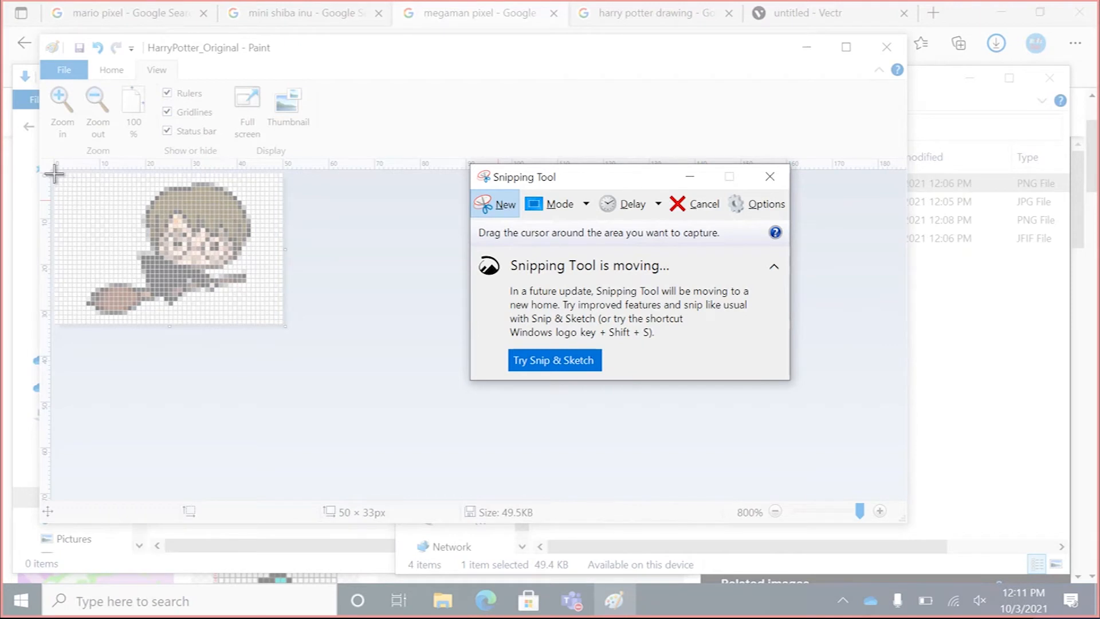
pyautogui.moveTo(54, 173)
pyautogui.mouseDown()
pyautogui.moveTo(244, 289)
pyautogui.moveTo(284, 326)
pyautogui.mouseUp()
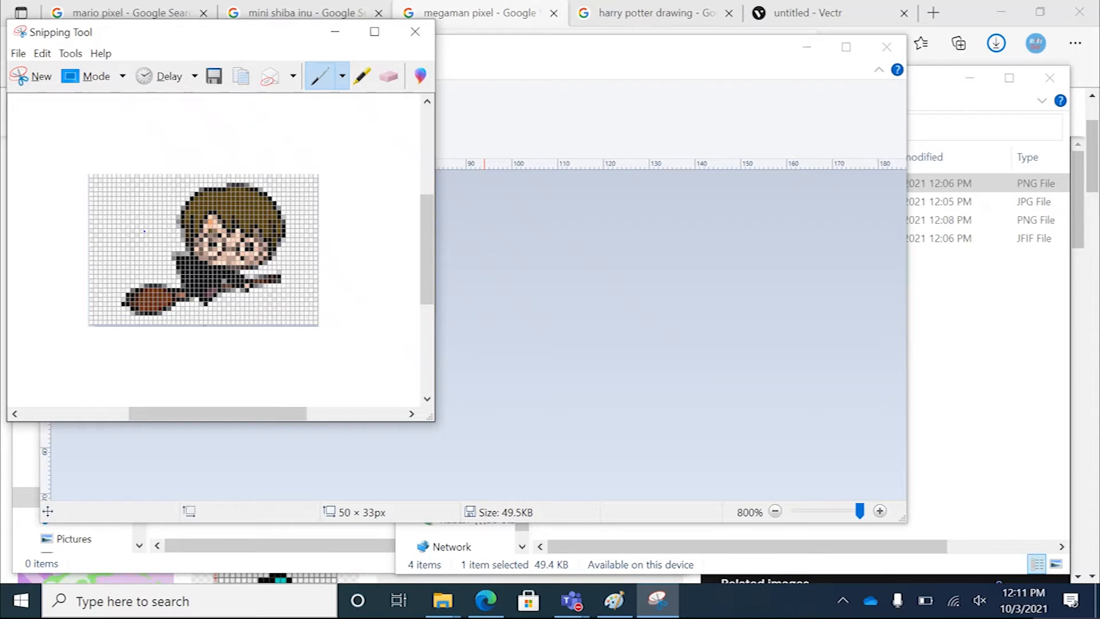
# Step: Start saving the snip and browse to the Pixel folder in Documents under 2021_2022, Period6, Semester1
pyautogui.moveTo(199, 40); pyautogui.dragTo(227, 43)
pyautogui.click(46, 57)
pyautogui.click(83, 95)
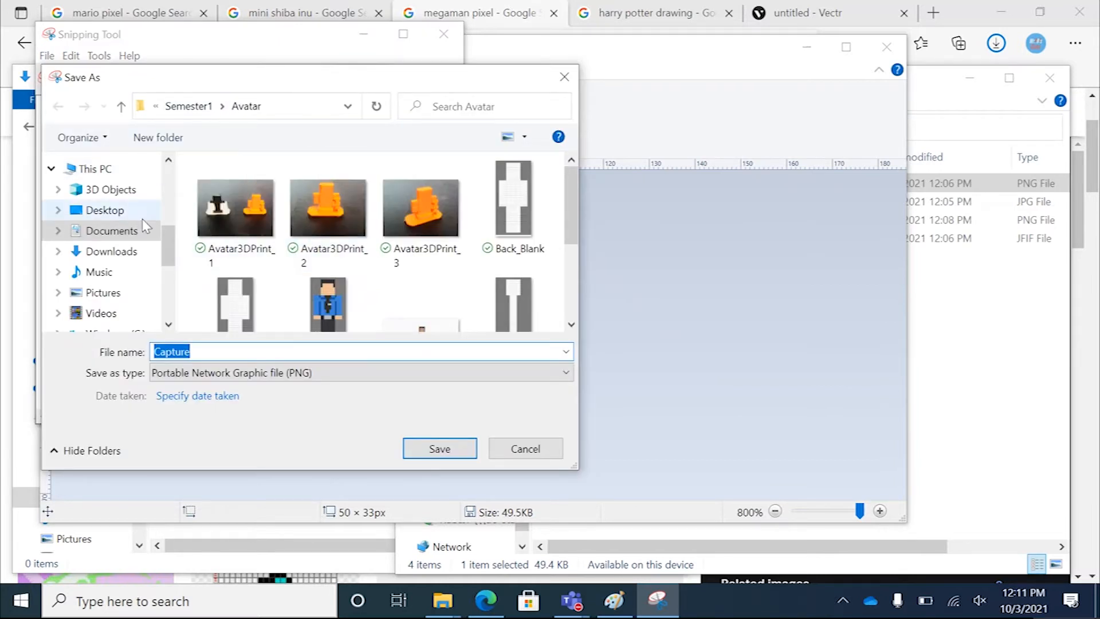
pyautogui.click(116, 232)
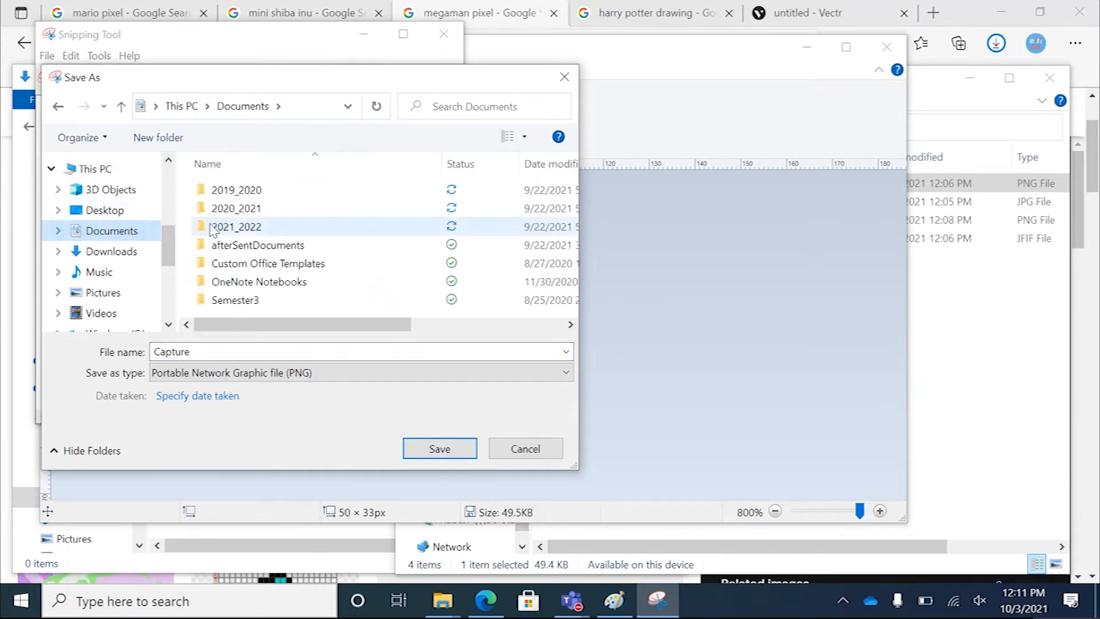
pyautogui.doubleClick(212, 228)
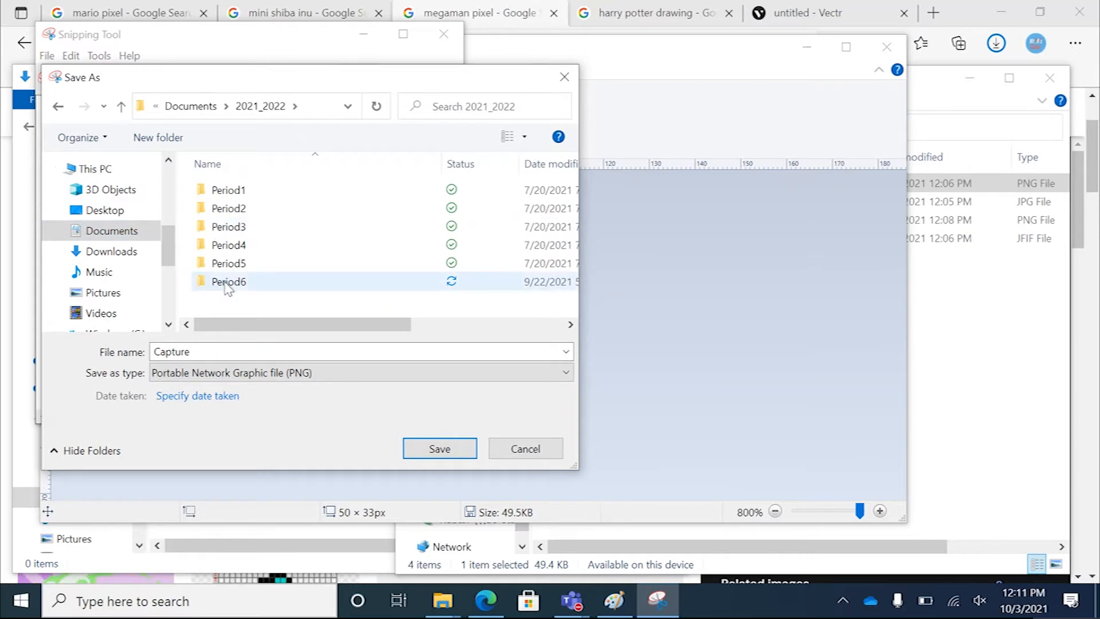
pyautogui.doubleClick(228, 281)
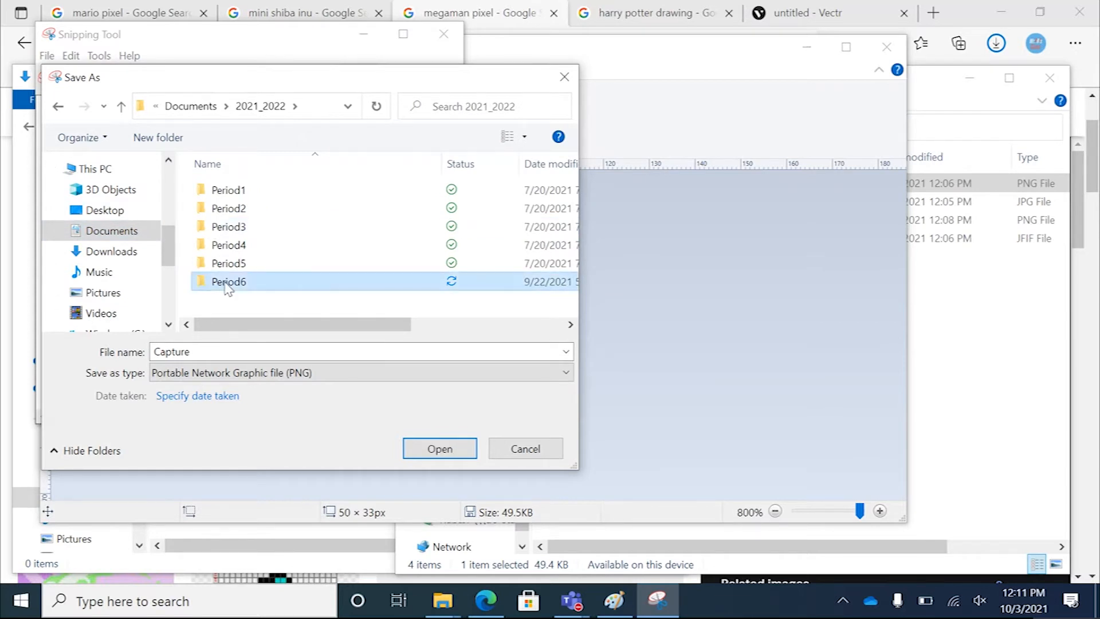
pyautogui.doubleClick(235, 195)
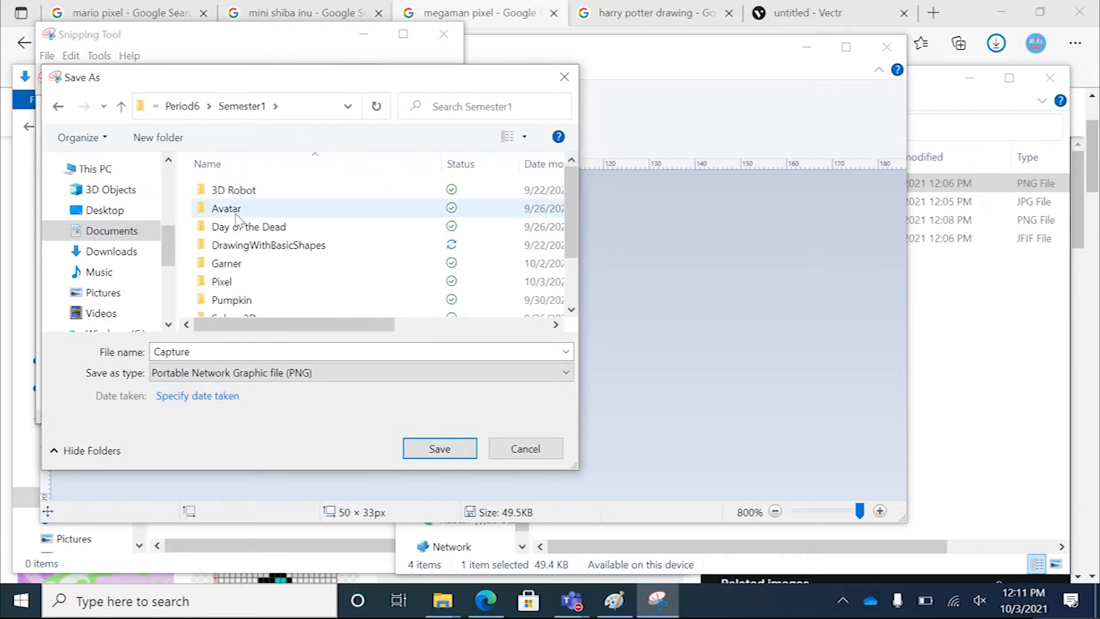
pyautogui.doubleClick(220, 282)
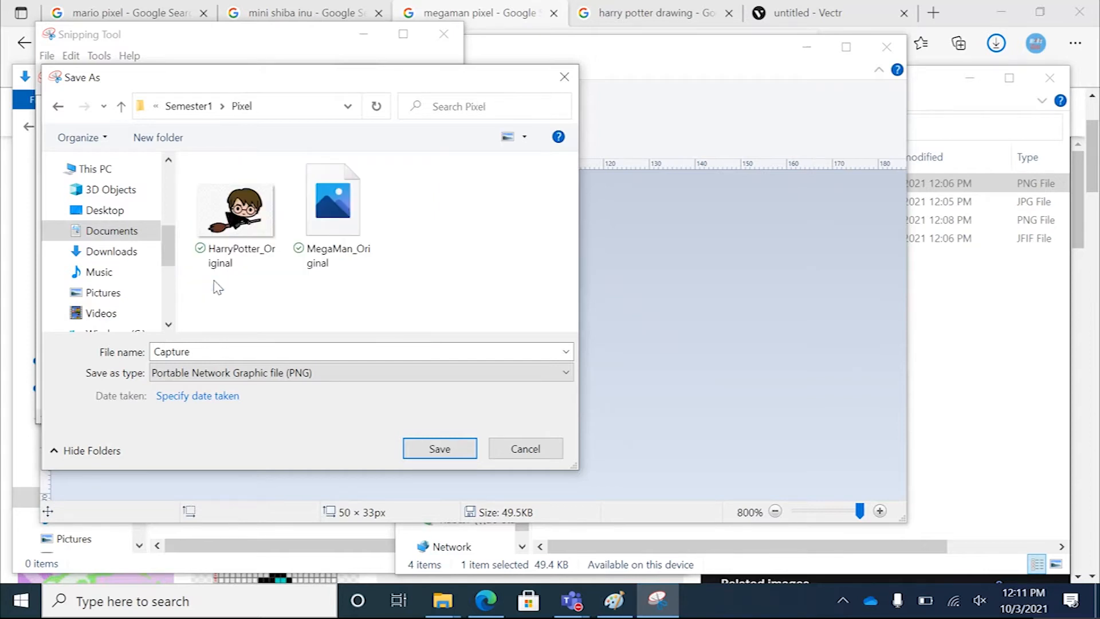
# Step: Save the snip as a PNG named HarryPotter_Pixel and close Snipping Tool
pyautogui.doubleClick(205, 351)
pyautogui.write('Harry')
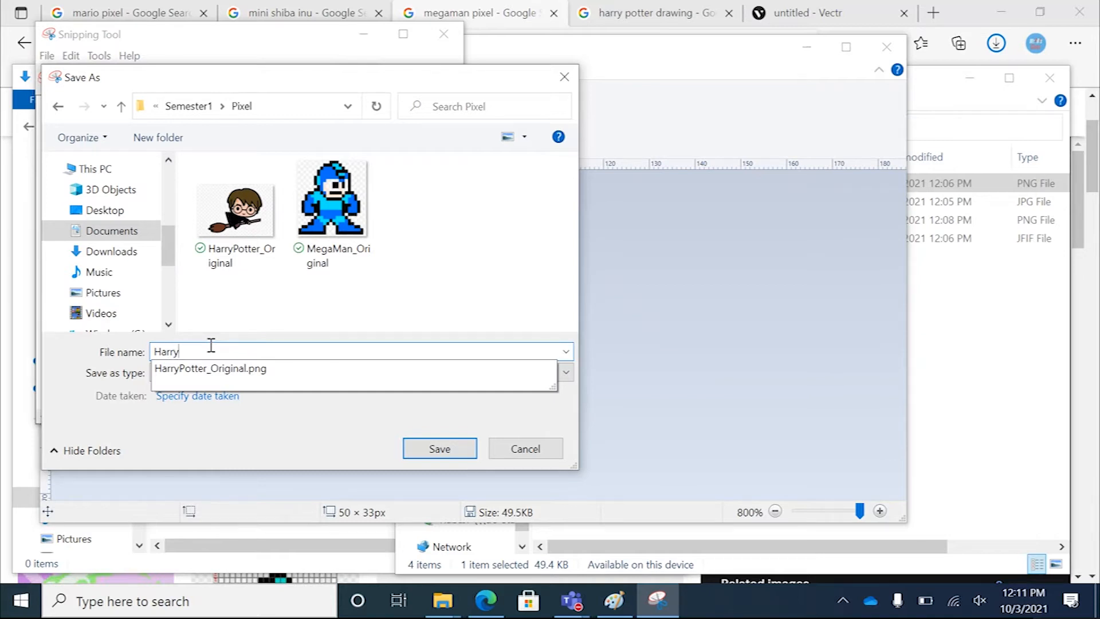
pyautogui.write('Pottrt_')
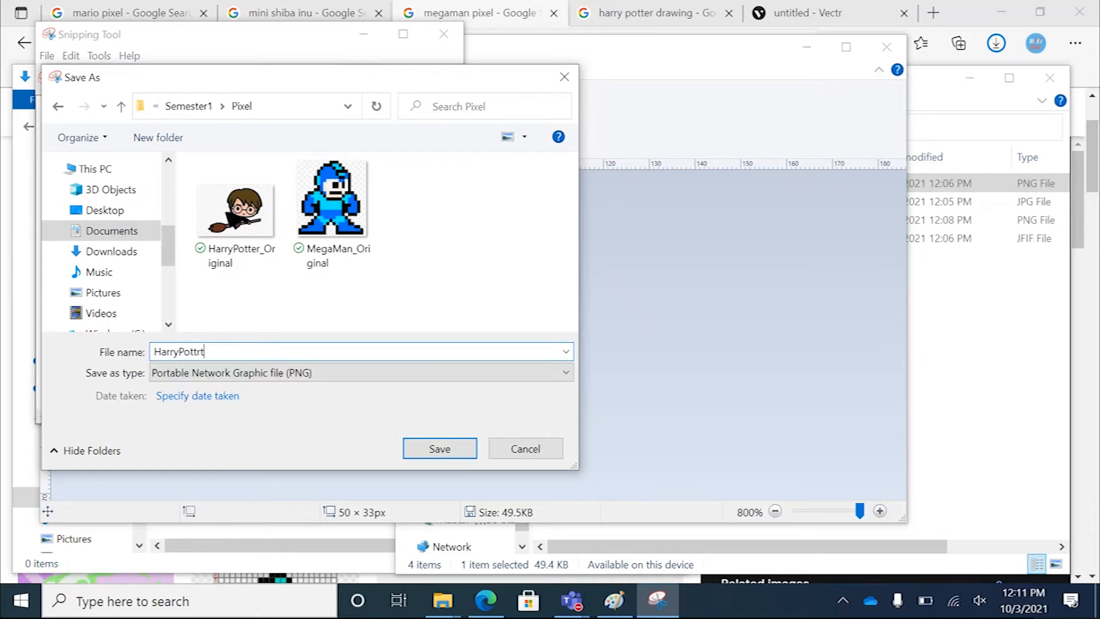
pyautogui.press('BackSpace')
pyautogui.press('BackSpace')
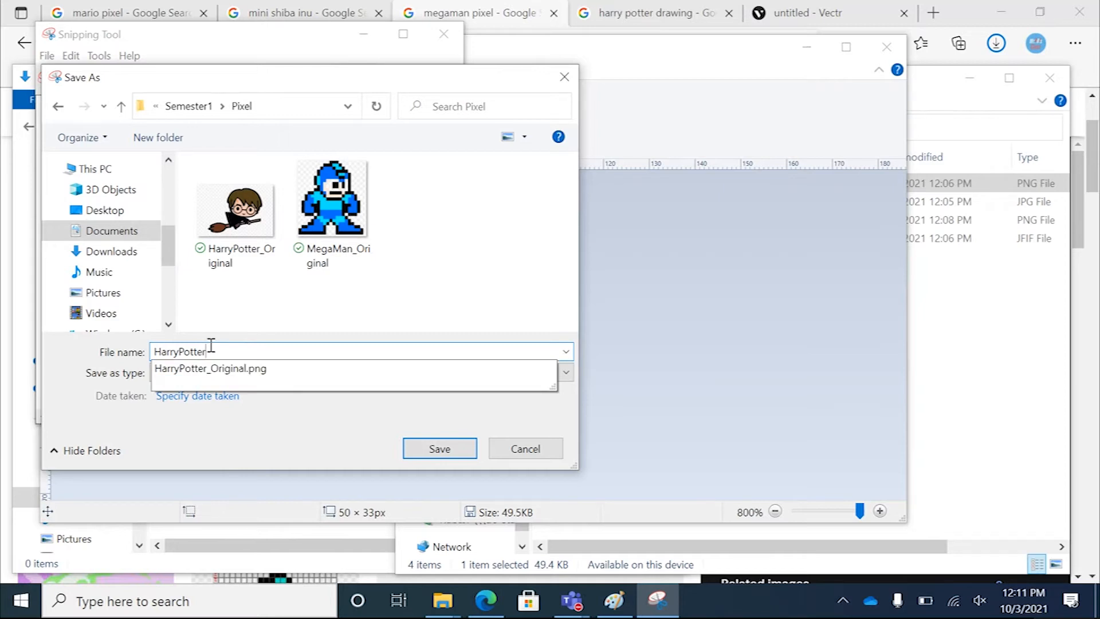
pyautogui.write('er_Pixel')
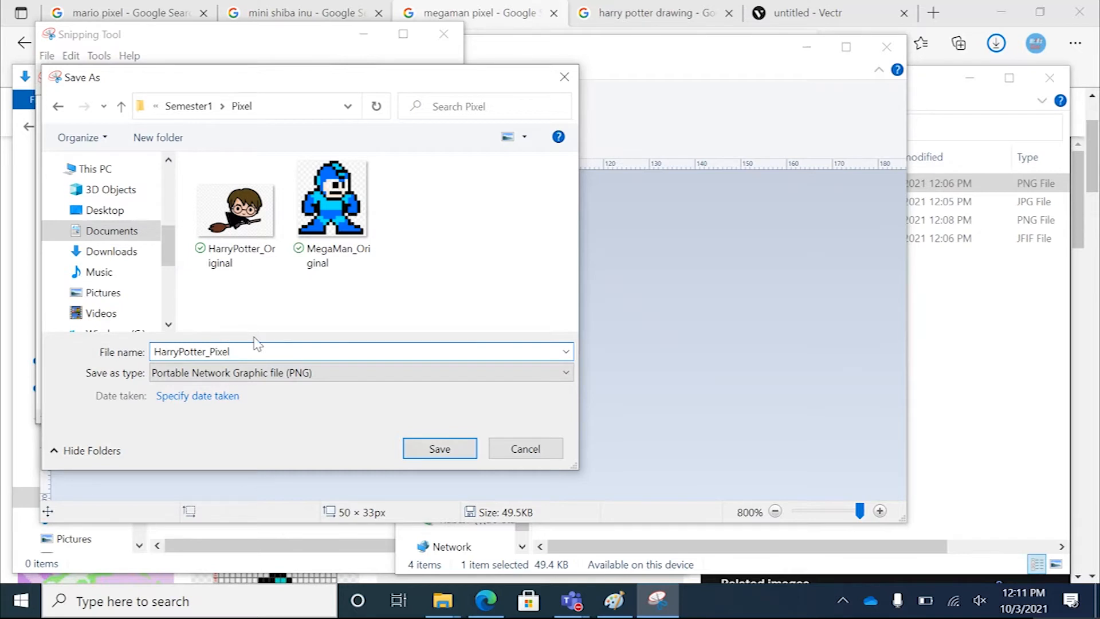
pyautogui.click(439, 449)
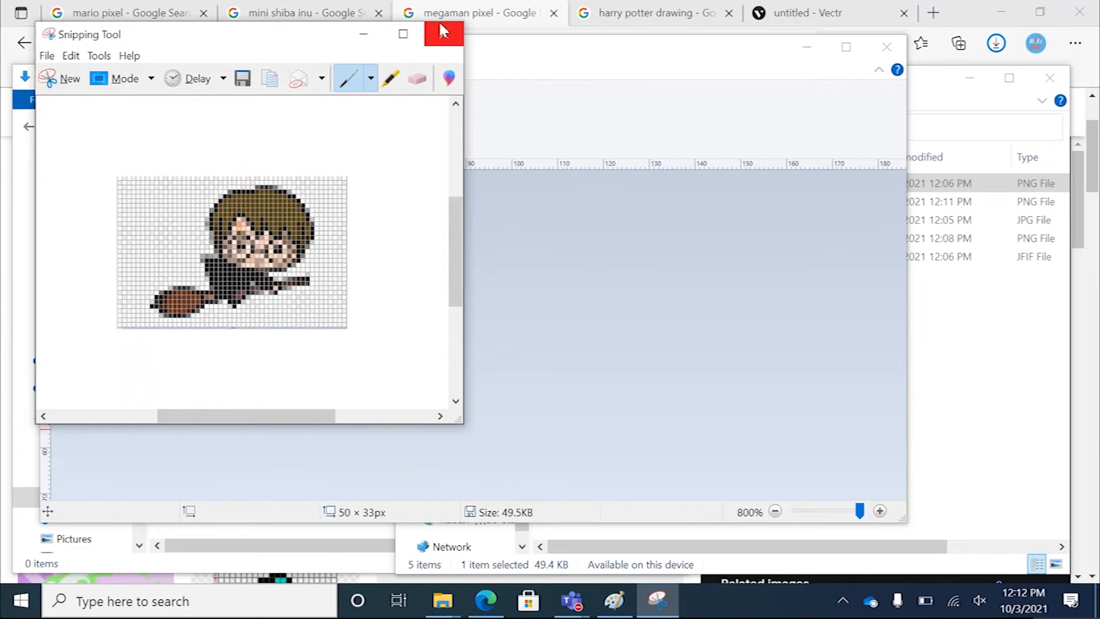
pyautogui.click(445, 36)
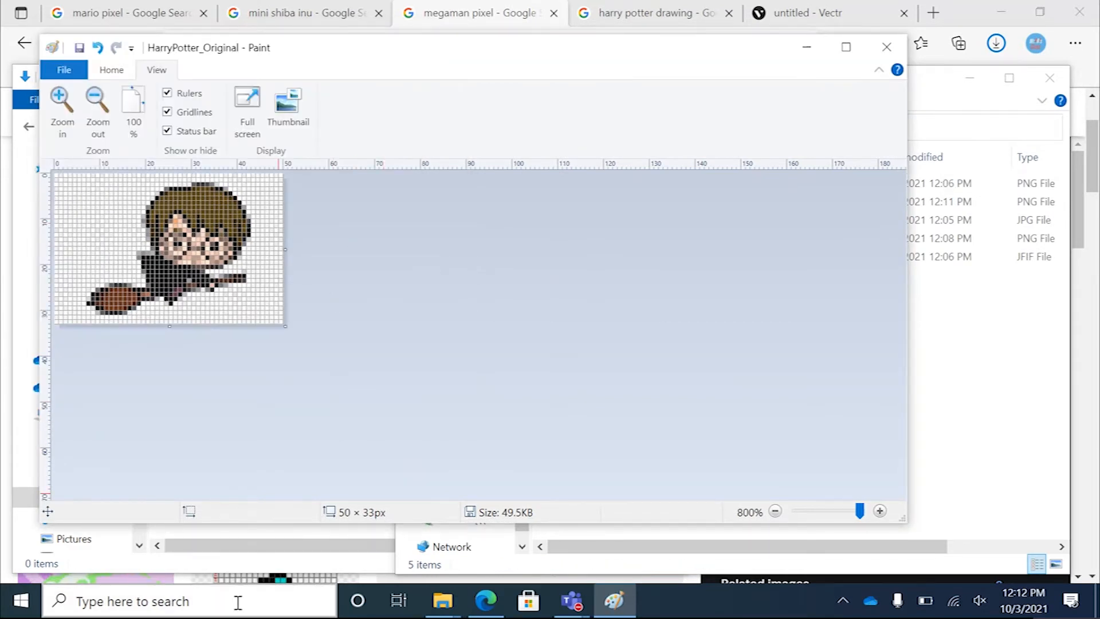
# Step: Launch Word, create a blank document and paste the gridded Harry Potter snip into it
pyautogui.click(191, 599)
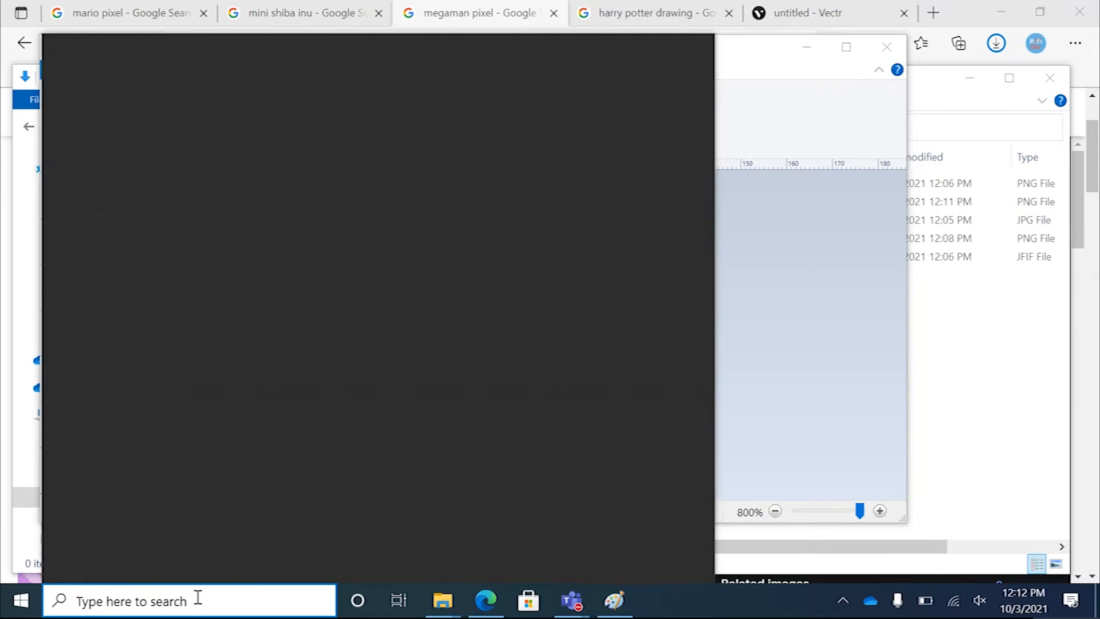
pyautogui.write('word')
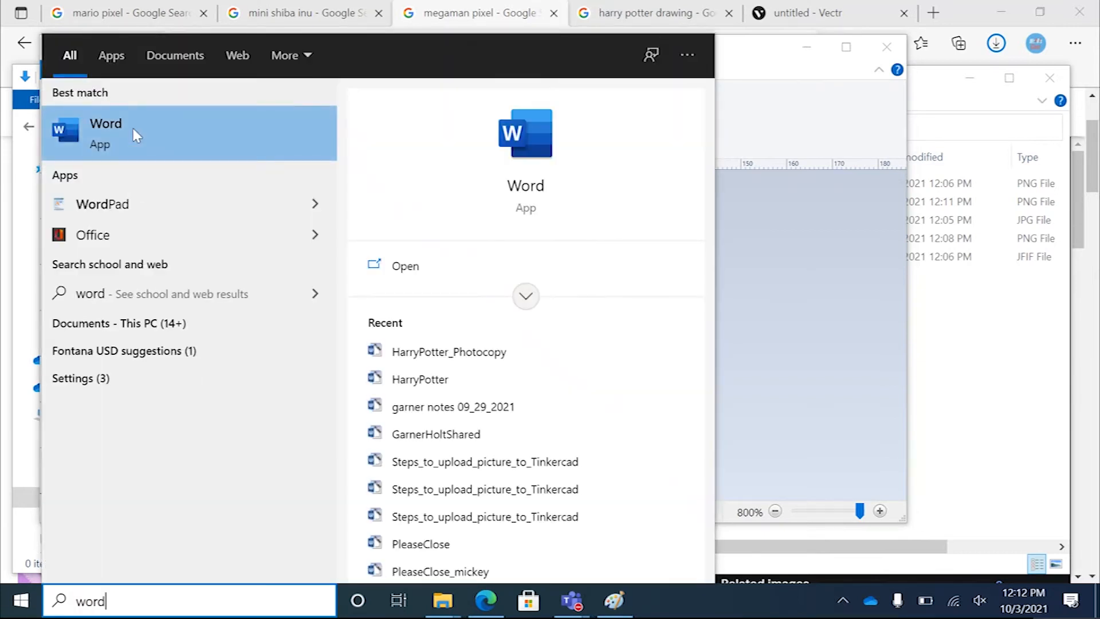
pyautogui.click(135, 135)
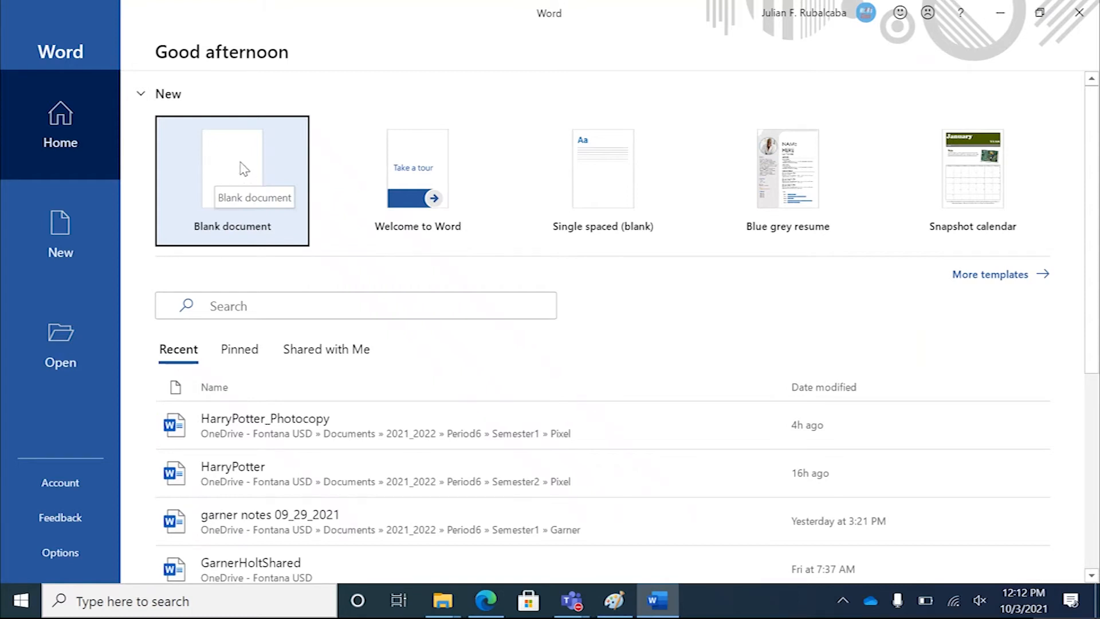
pyautogui.click(242, 166)
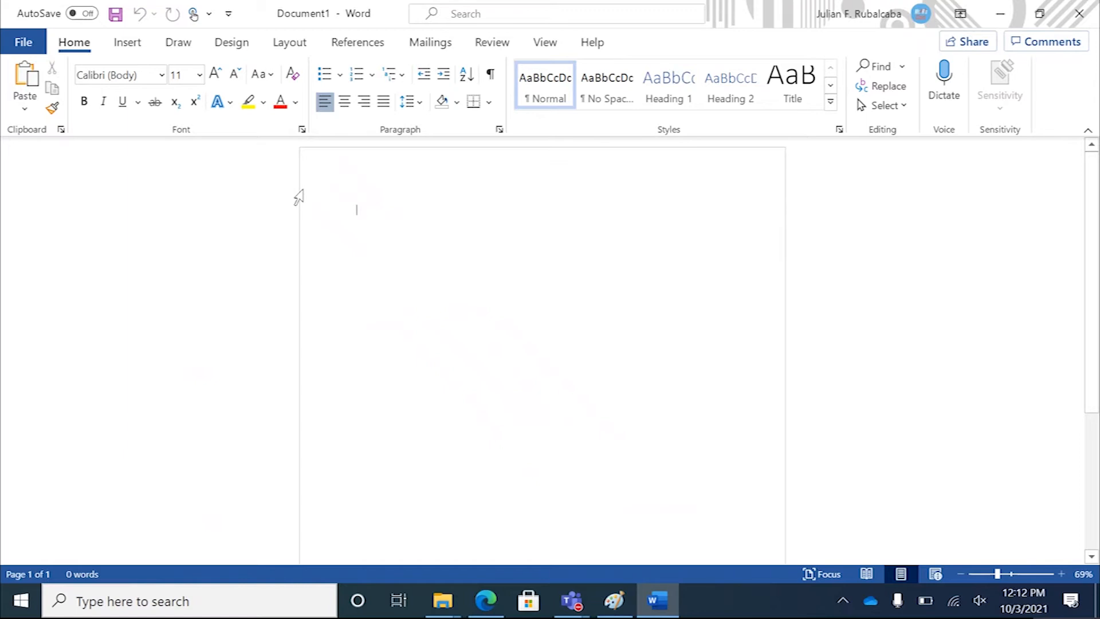
pyautogui.hotkey('ctrl', 'v')
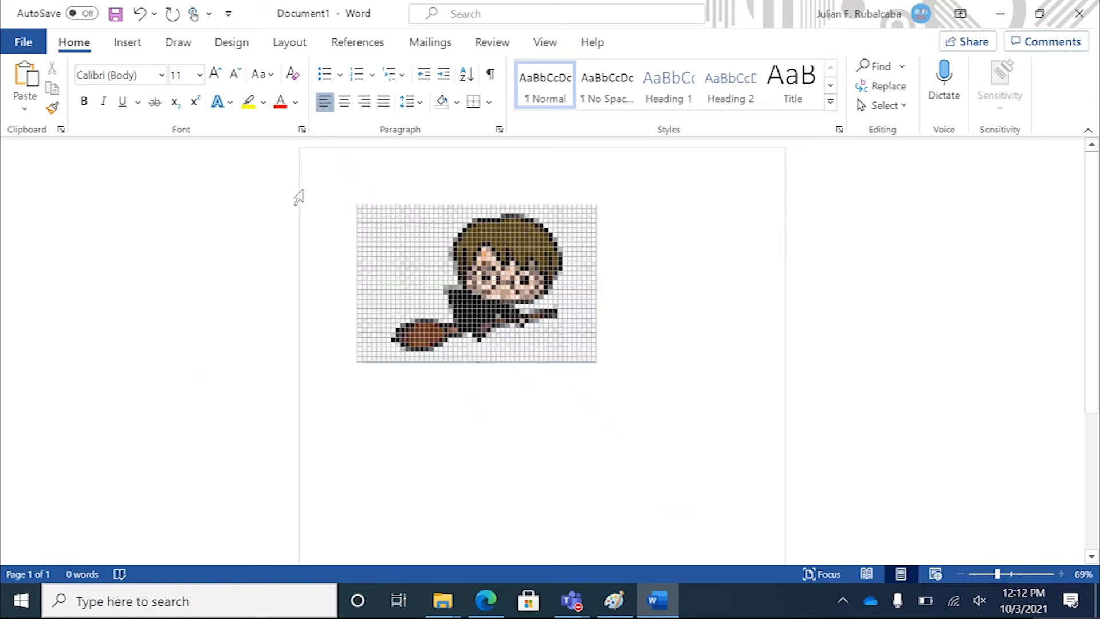
# Step: Recolor the pasted Harry Potter picture with the light gray preset in its picture color formatting
pyautogui.click(523, 266)
pyautogui.rightClick(540, 254)
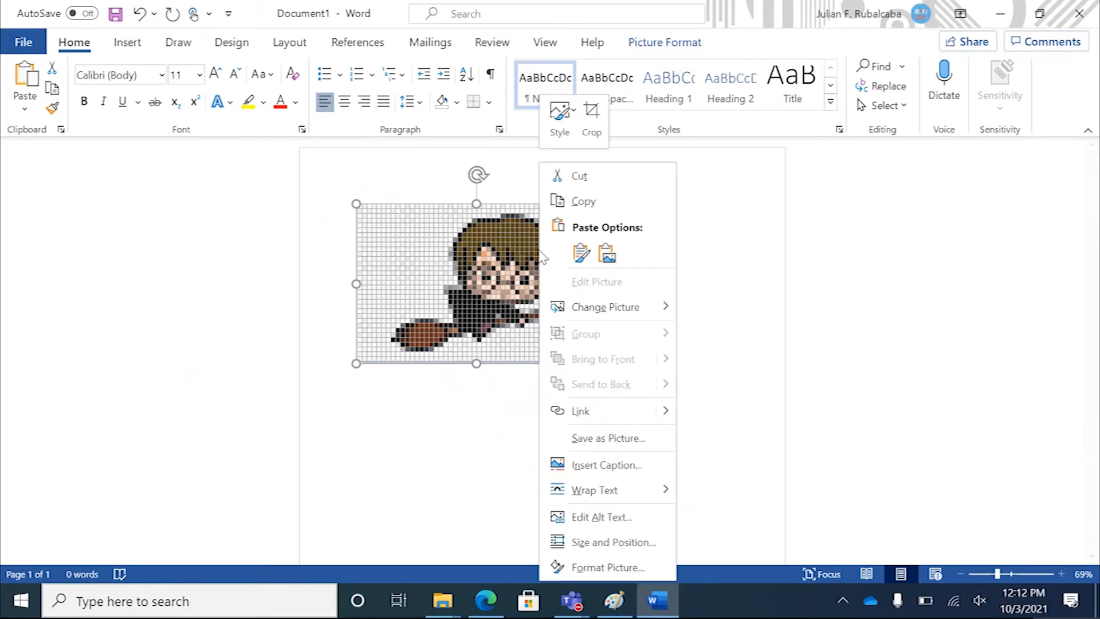
pyautogui.click(626, 569)
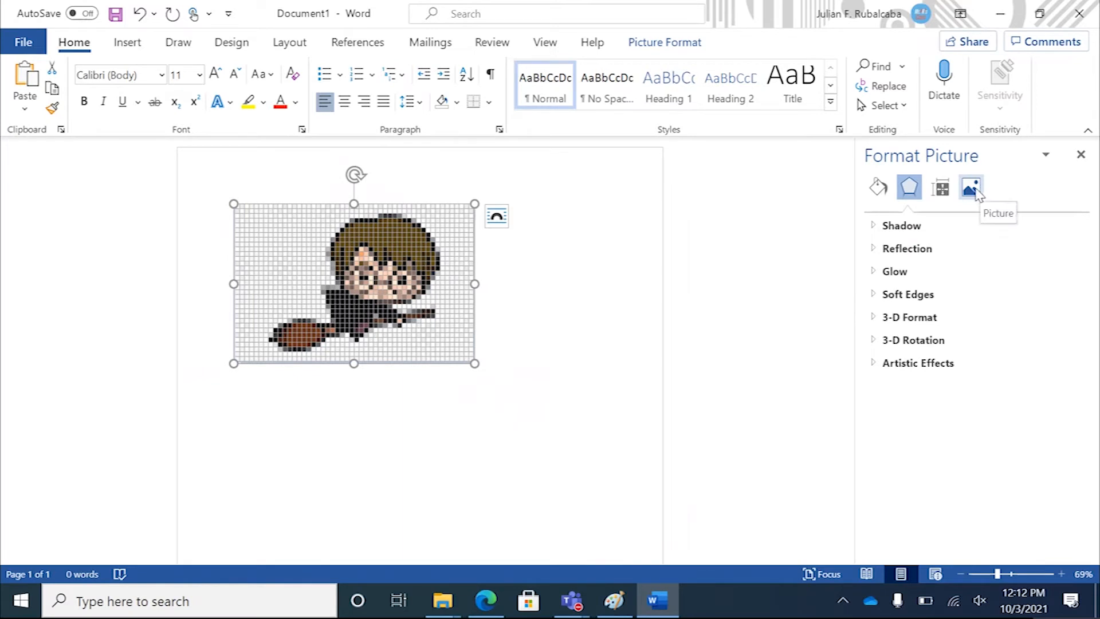
pyautogui.click(976, 192)
pyautogui.click(889, 255)
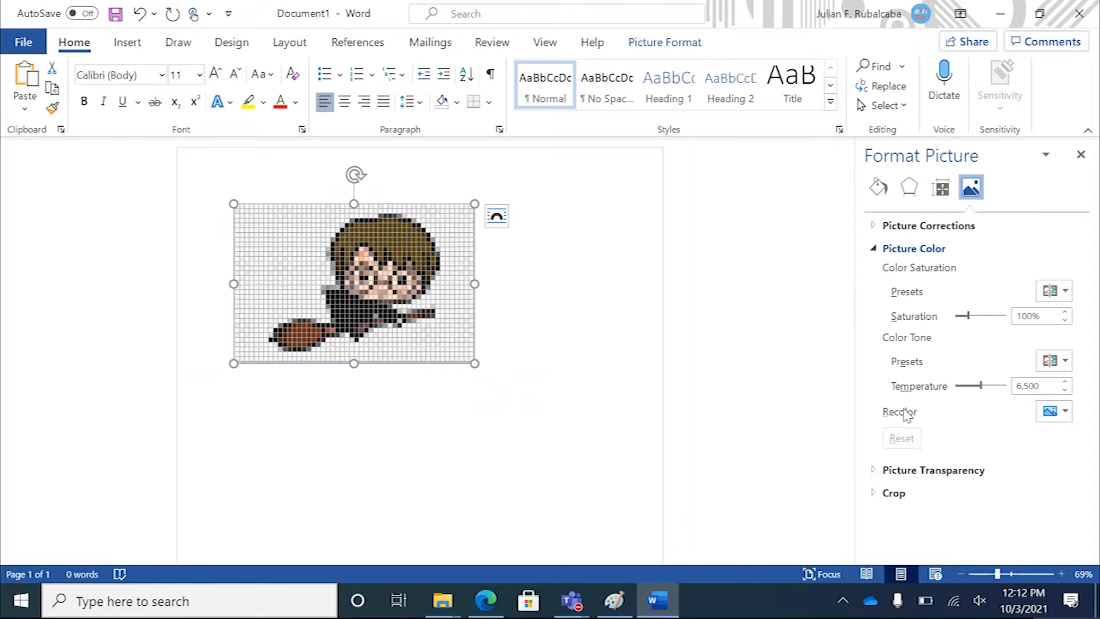
pyautogui.click(1051, 411)
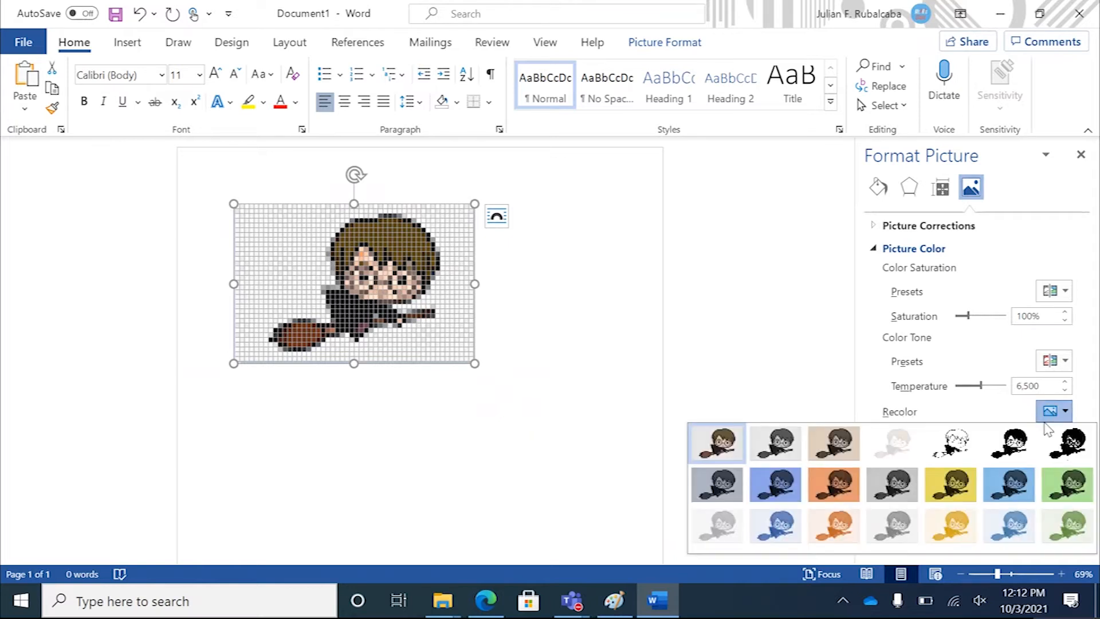
pyautogui.click(897, 523)
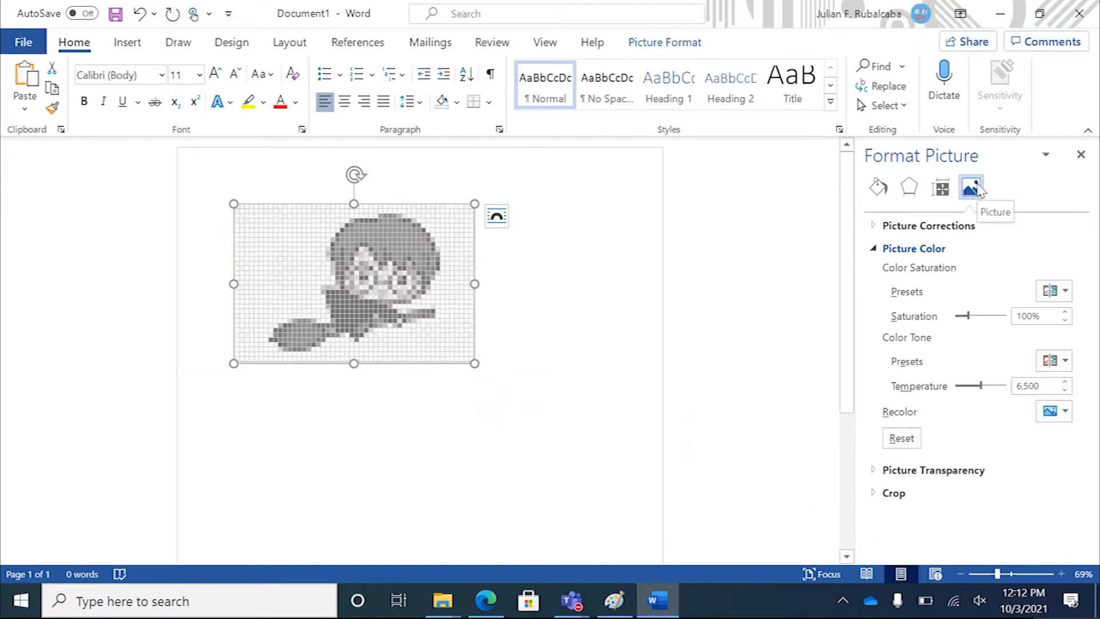
# Step: Apply the Photocopy artistic effect to the gray Harry Potter picture
pyautogui.click(908, 188)
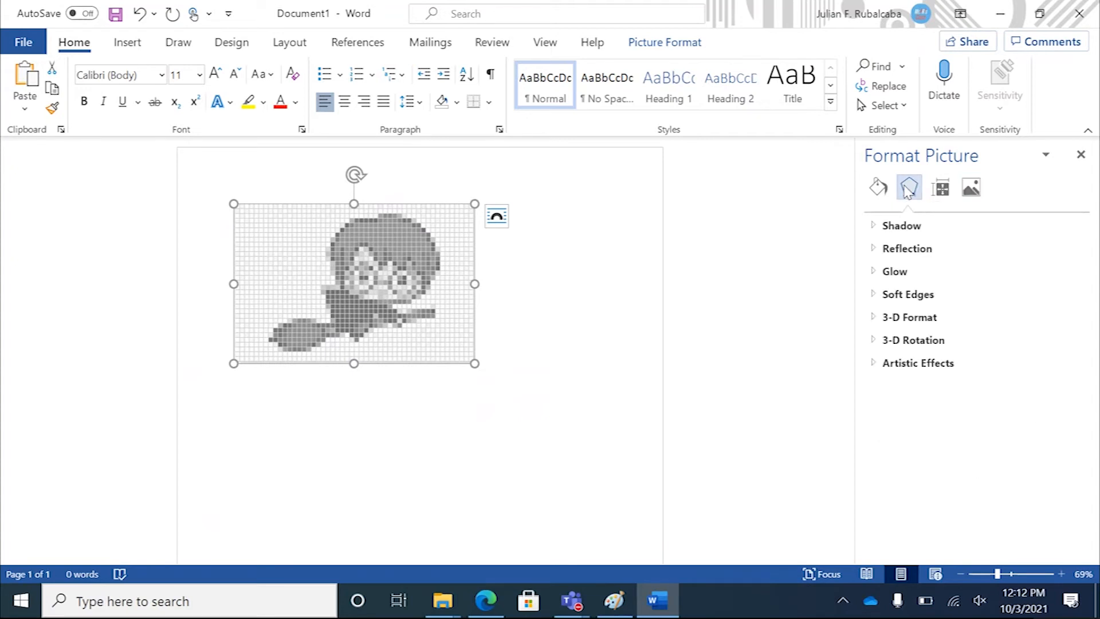
pyautogui.click(876, 363)
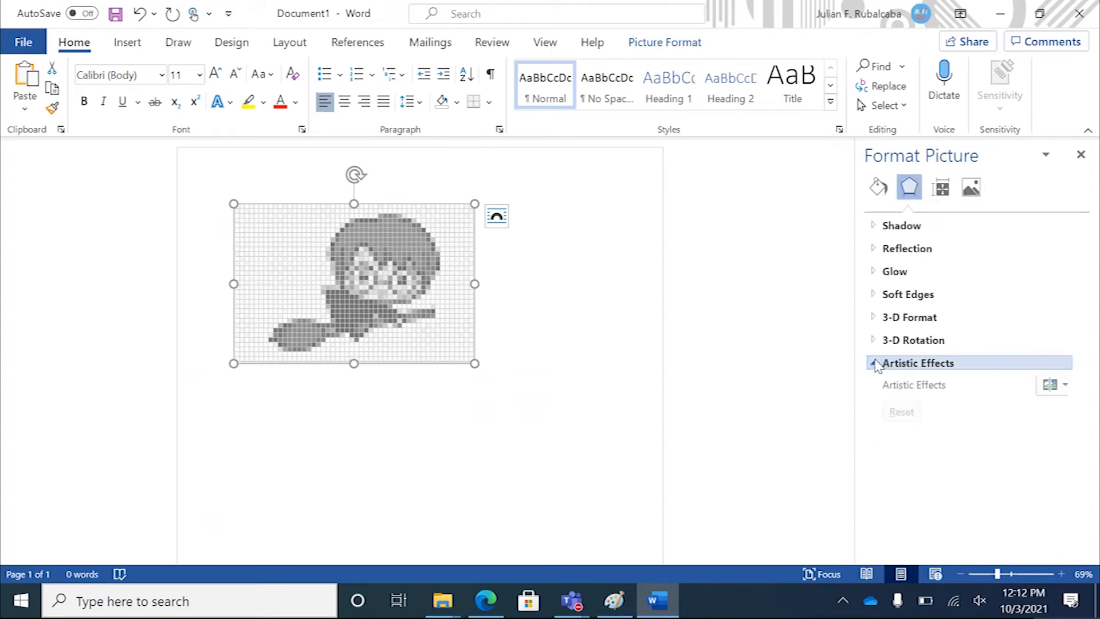
pyautogui.click(1065, 388)
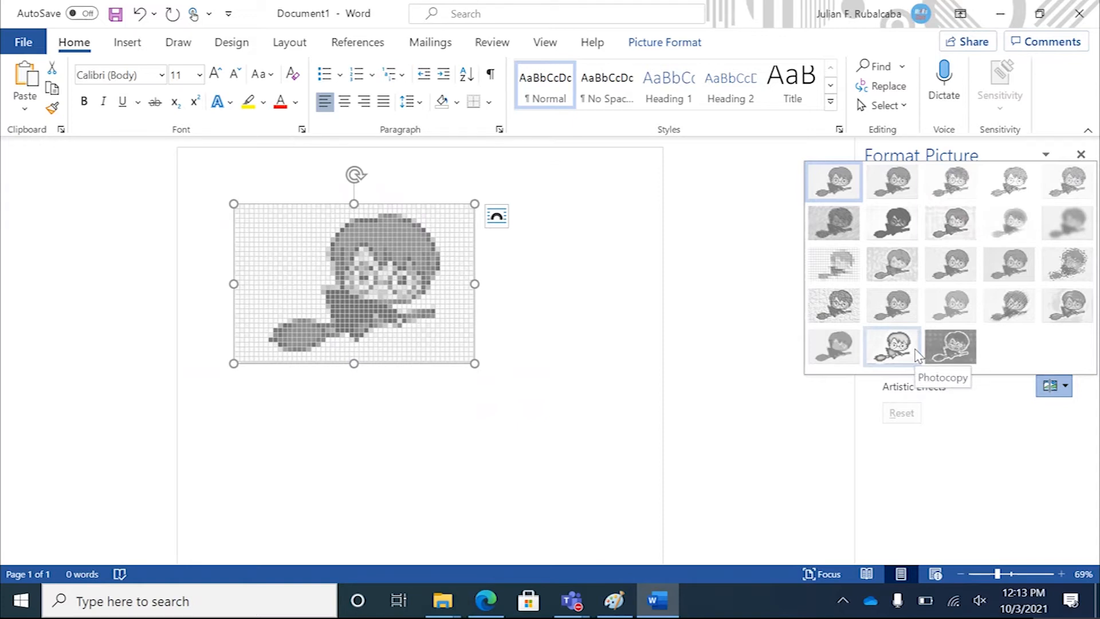
pyautogui.click(892, 347)
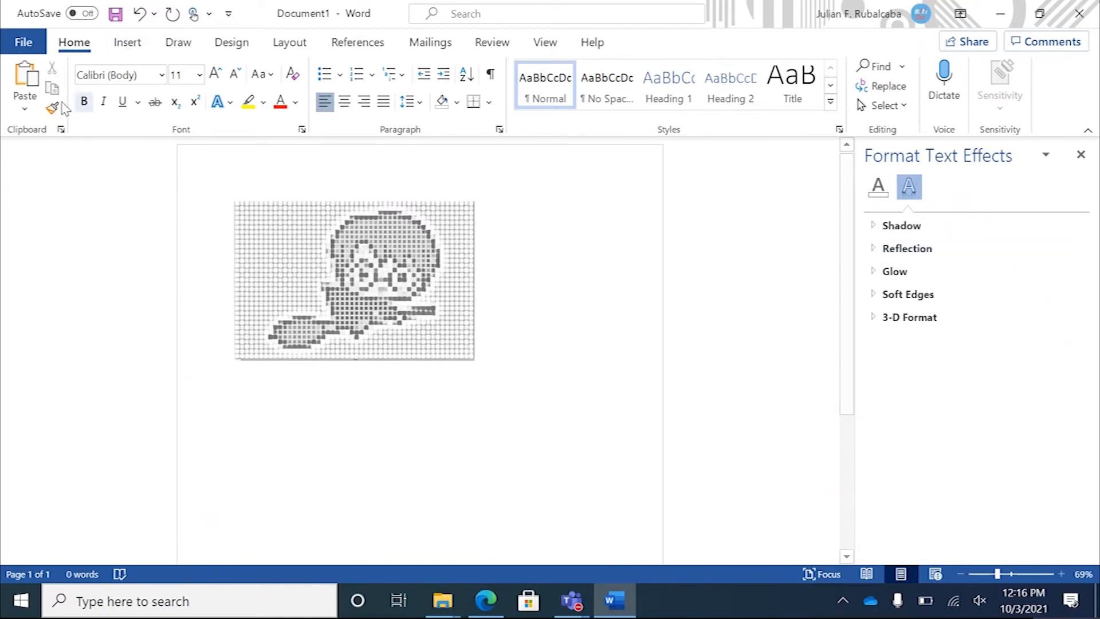
# Step: Save the Word document as HarryPotter in the Pixel folder under Documents, 2021_2022, Period6, Semester1
pyautogui.click(23, 42)
pyautogui.click(70, 276)
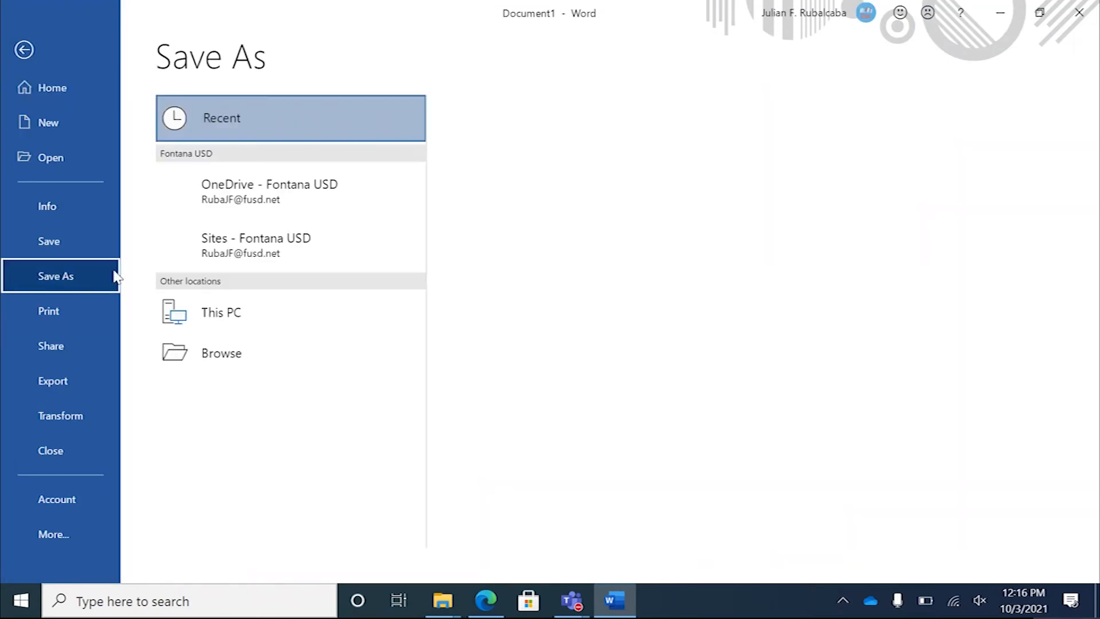
pyautogui.click(356, 382)
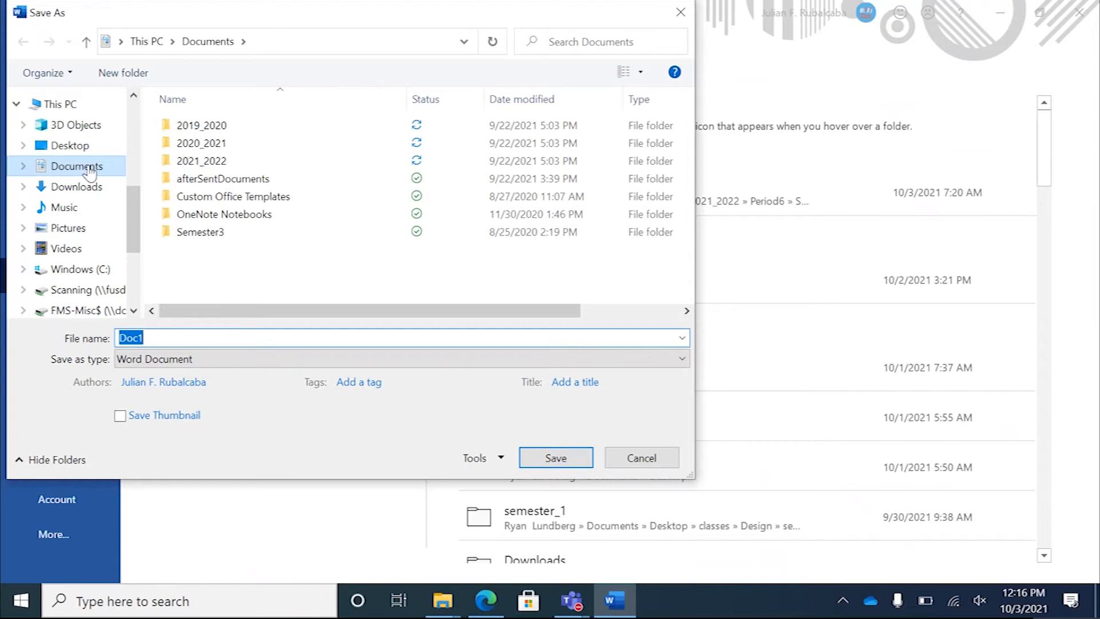
pyautogui.click(88, 170)
pyautogui.doubleClick(198, 161)
pyautogui.doubleClick(197, 214)
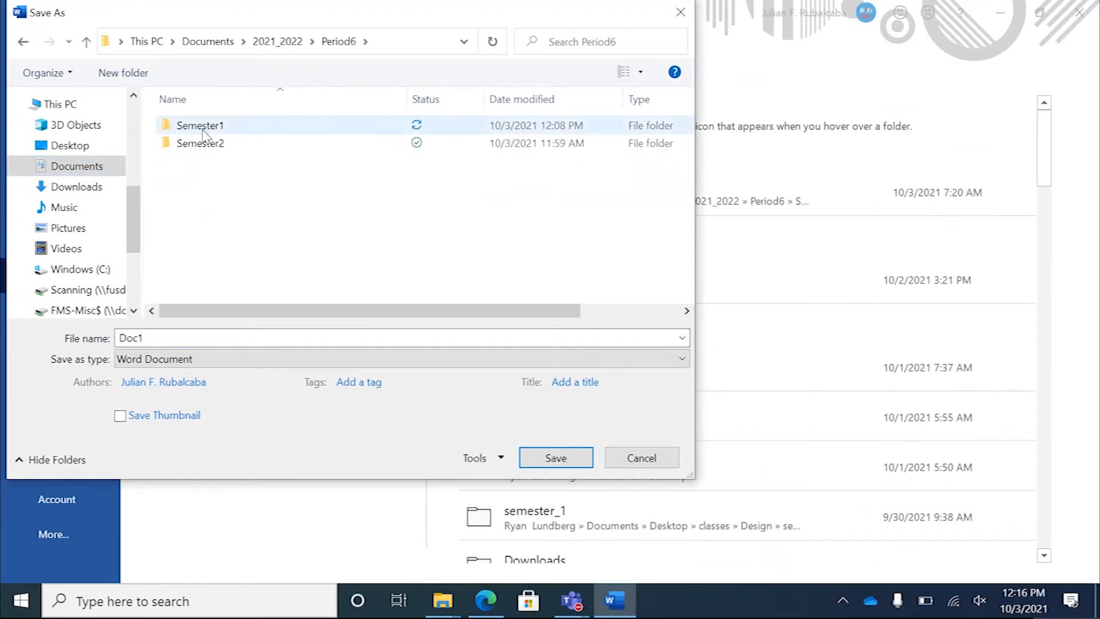
pyautogui.doubleClick(203, 128)
pyautogui.click(207, 217)
pyautogui.doubleClick(208, 217)
pyautogui.doubleClick(163, 336)
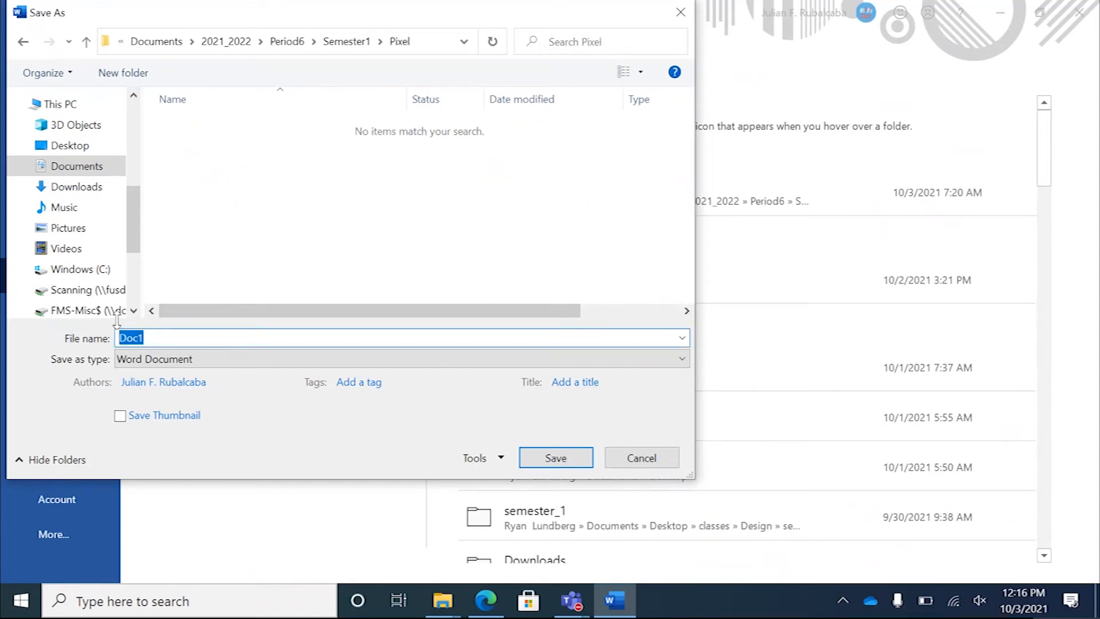
pyautogui.write('HarryPotter')
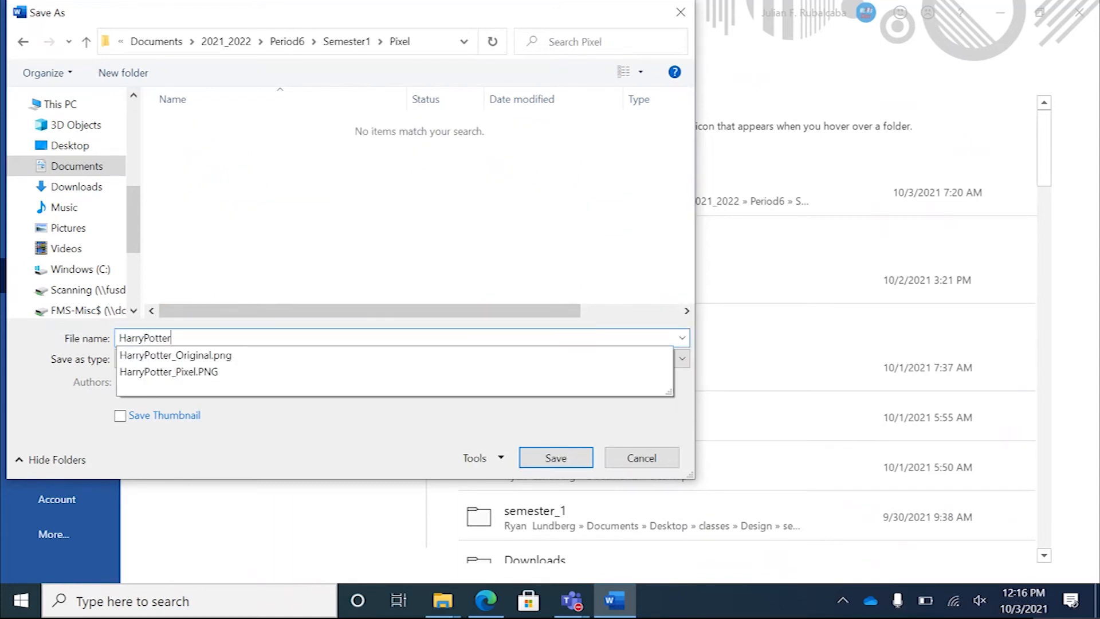
pyautogui.click(555, 457)
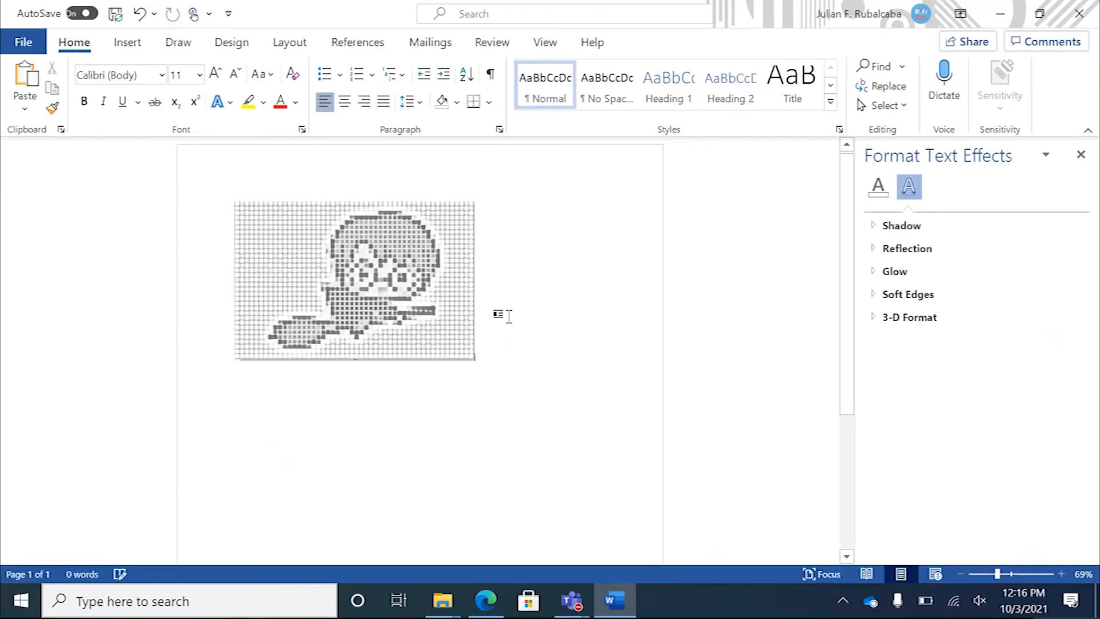
# Step: Copy the gray photocopy-style Harry Potter picture from the document, launch Paint and paste it onto the canvas
pyautogui.click(438, 286)
pyautogui.rightClick(436, 283)
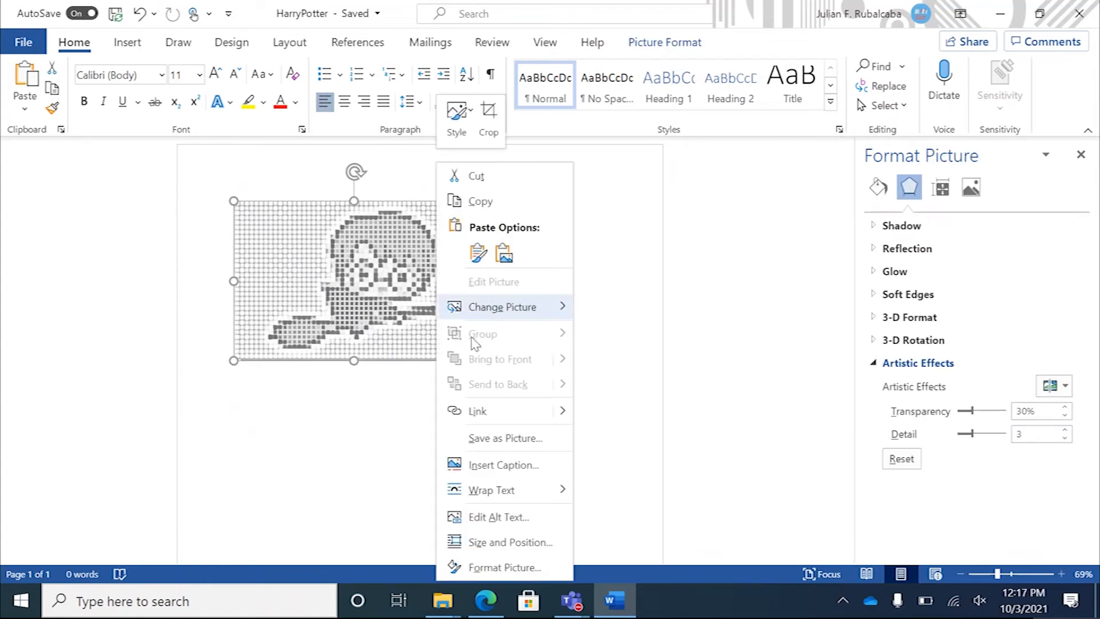
pyautogui.click(481, 199)
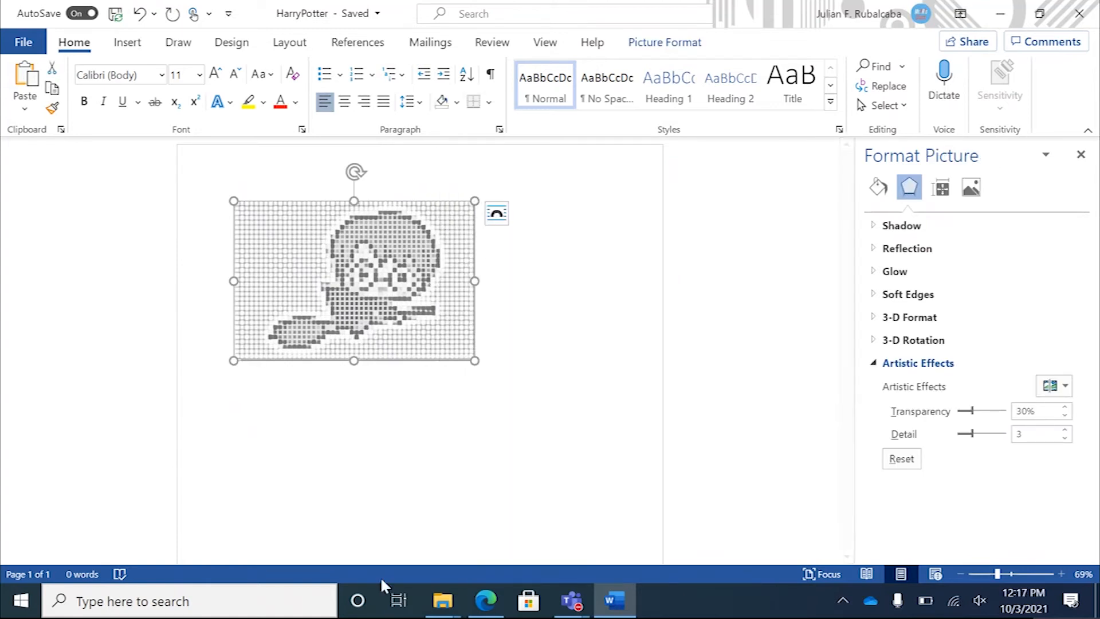
pyautogui.click(297, 596)
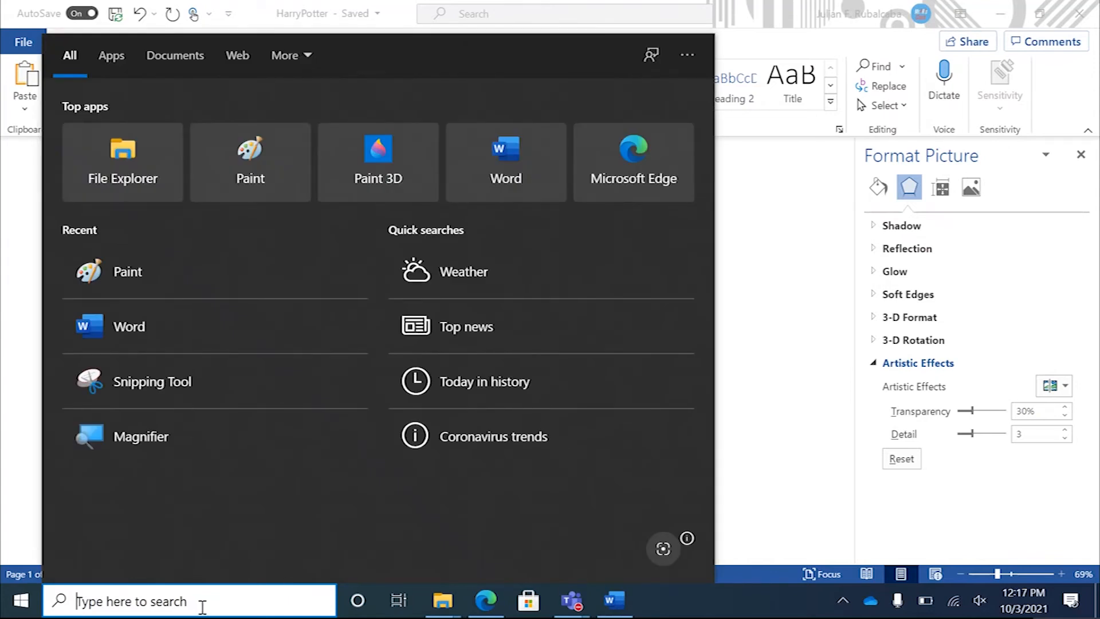
pyautogui.write('paint')
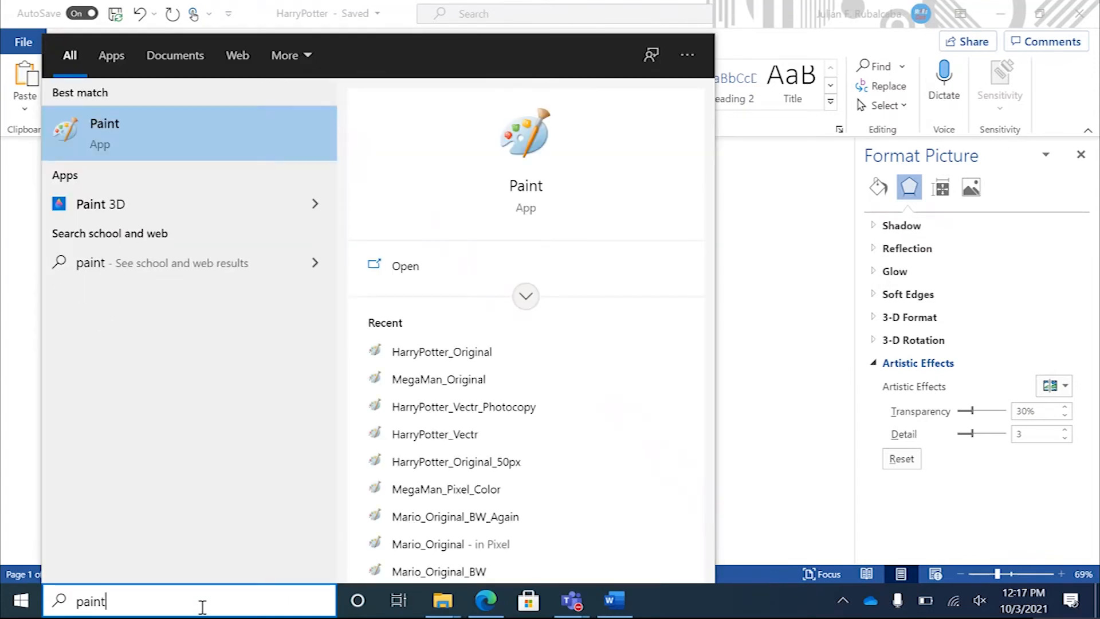
pyautogui.click(156, 130)
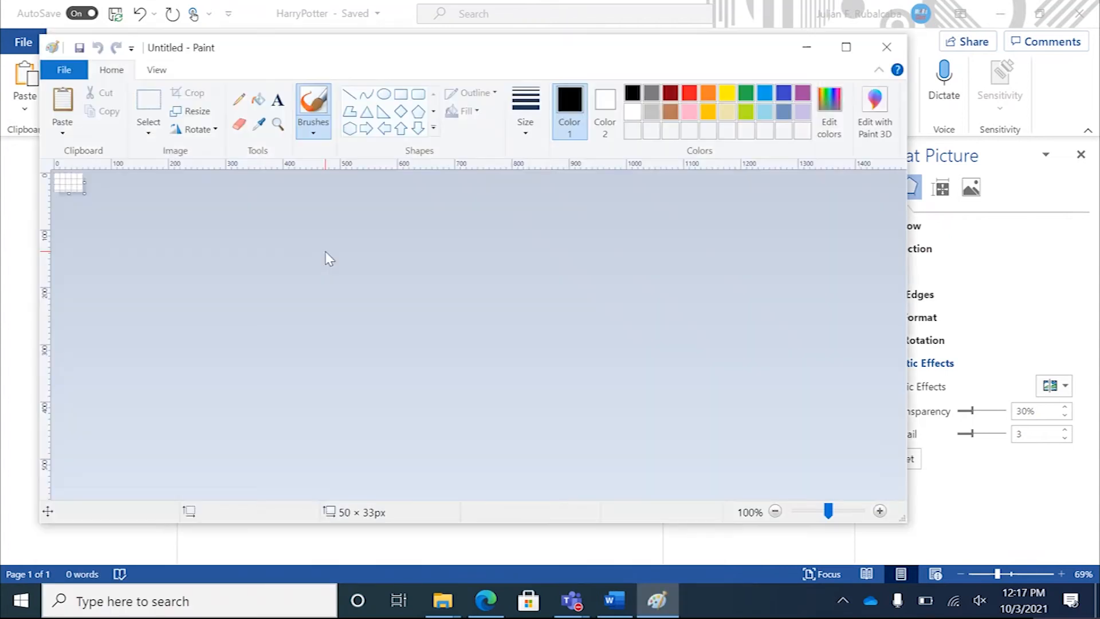
pyautogui.hotkey('ctrl', 'v')
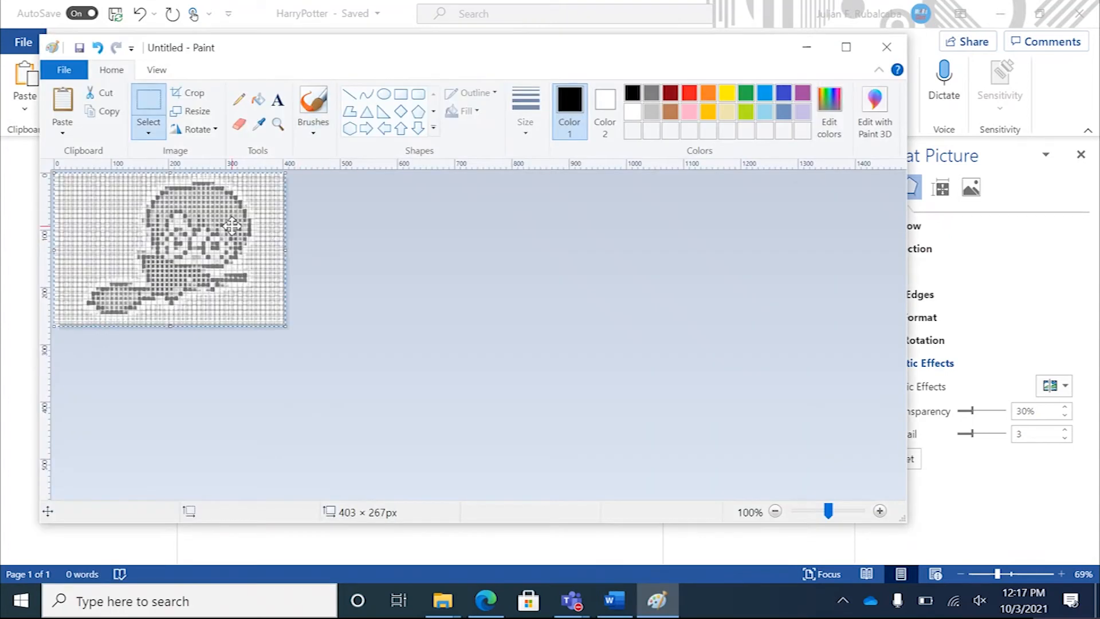
# Step: Turn off the gridlines over the pasted Harry Potter picture
pyautogui.click(156, 70)
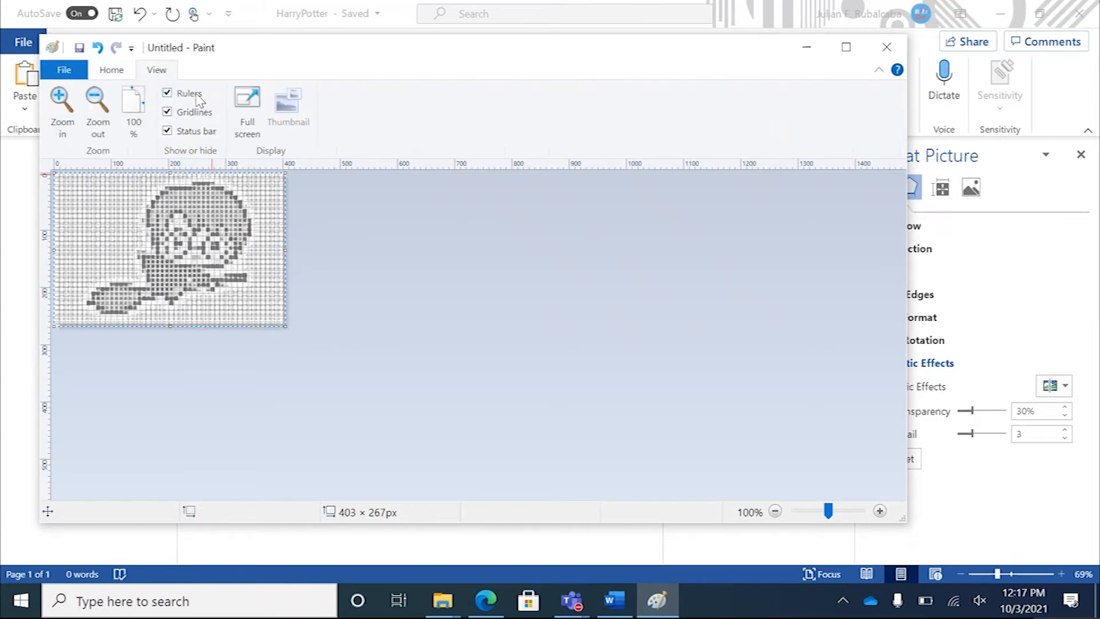
pyautogui.click(166, 92)
pyautogui.click(167, 112)
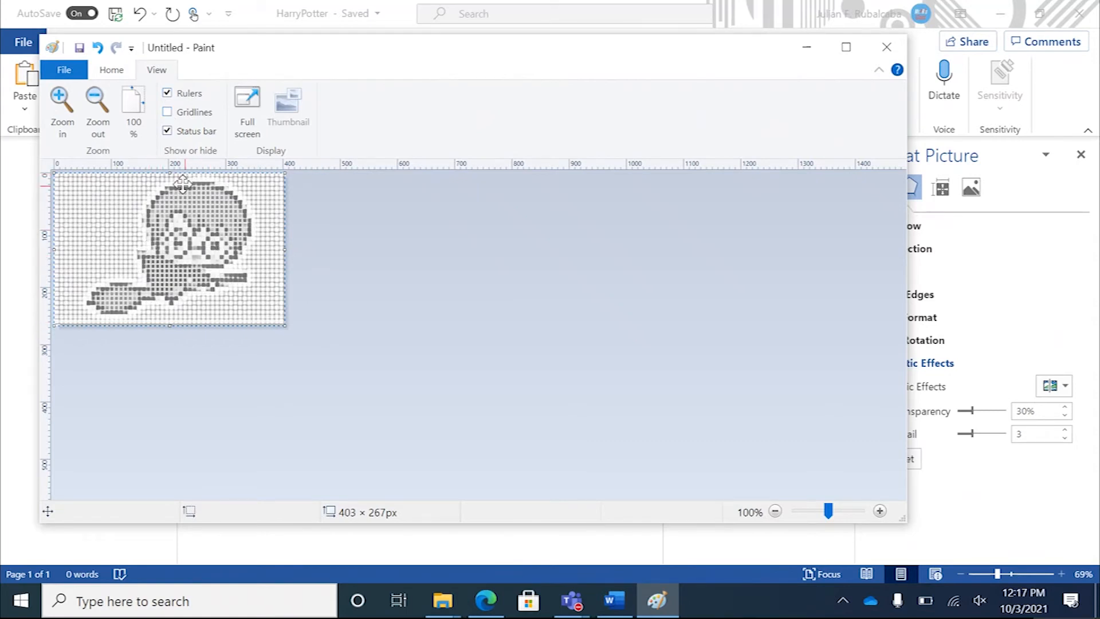
# Step: Save the picture as a PNG named HarryPotter_GreyScale in the Pixel folder and close Paint
pyautogui.click(64, 71)
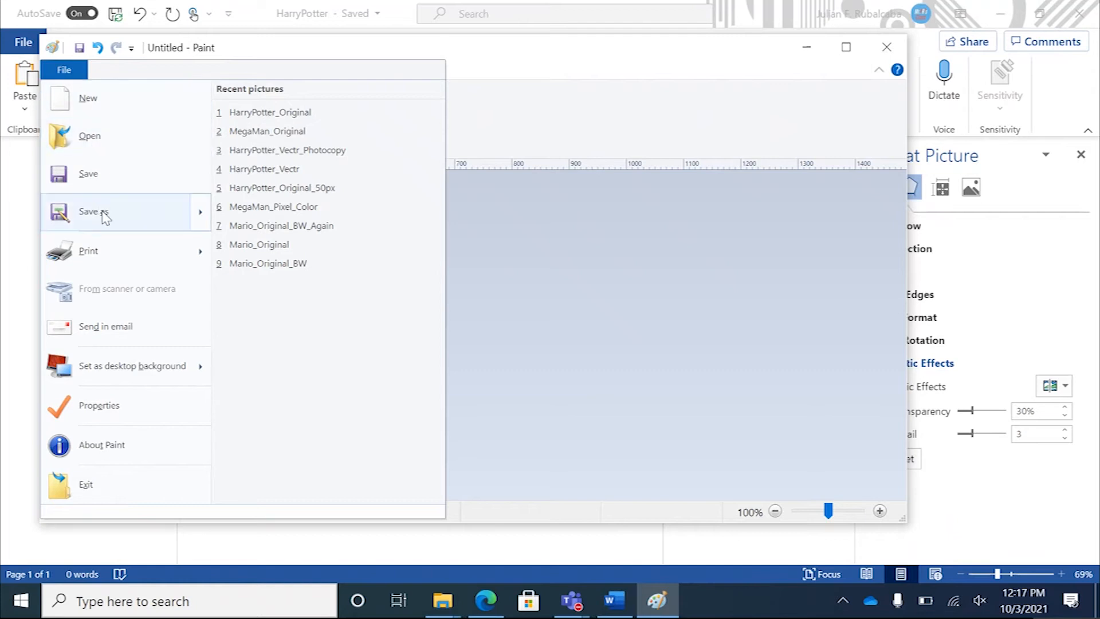
pyautogui.moveTo(106, 216)
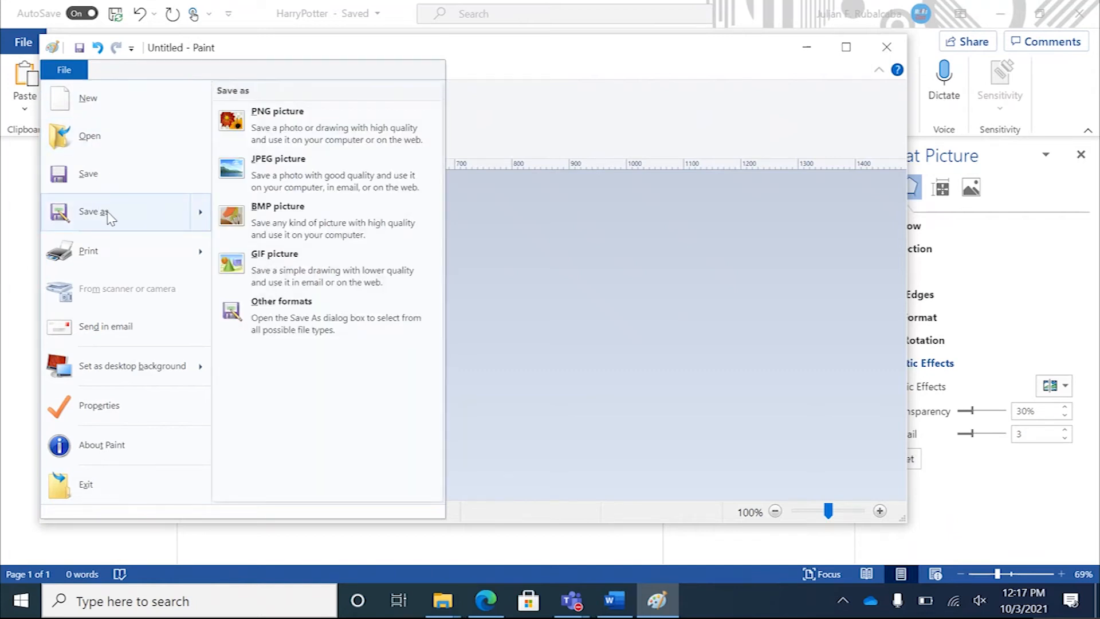
pyautogui.click(297, 123)
pyautogui.write('Ha')
pyautogui.press('BackSpace')
pyautogui.press('BackSpace')
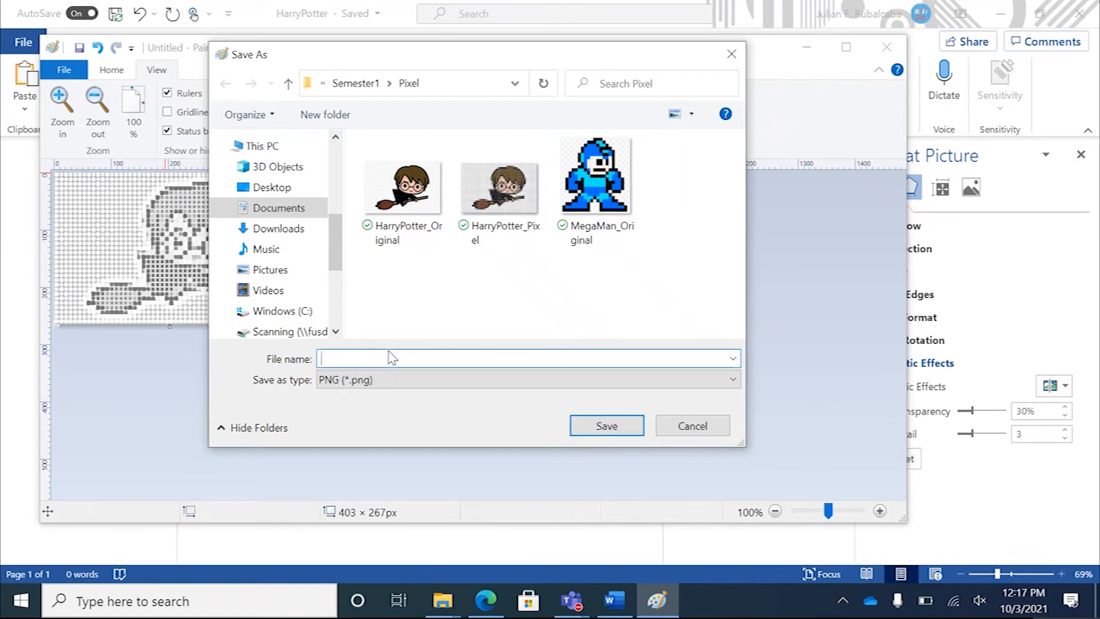
pyautogui.write('Harry')
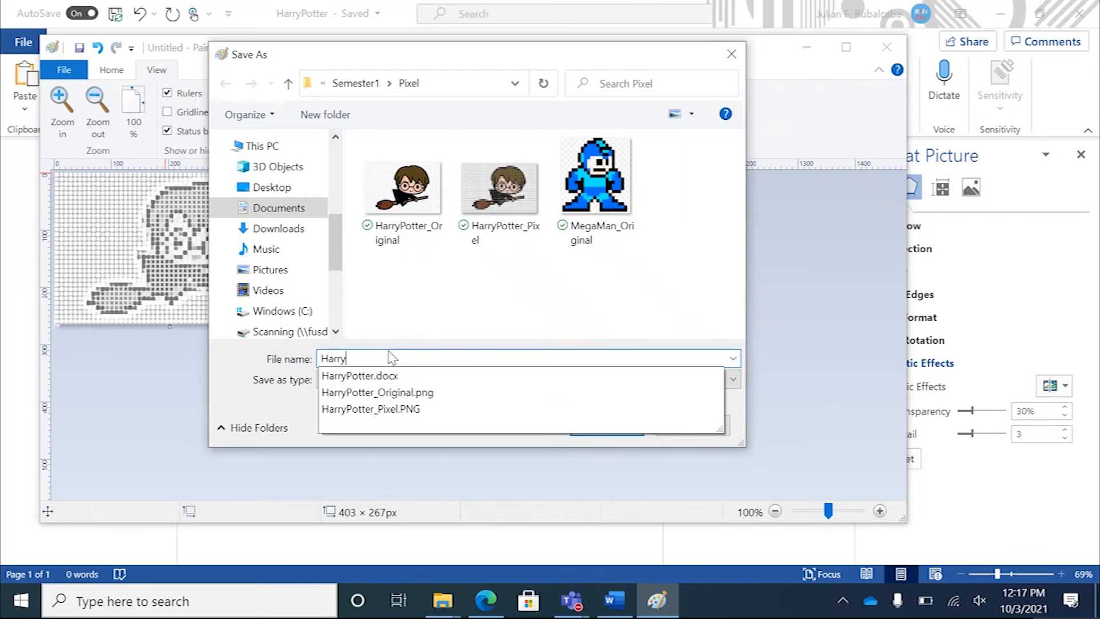
pyautogui.write('Potter_GreyScal')
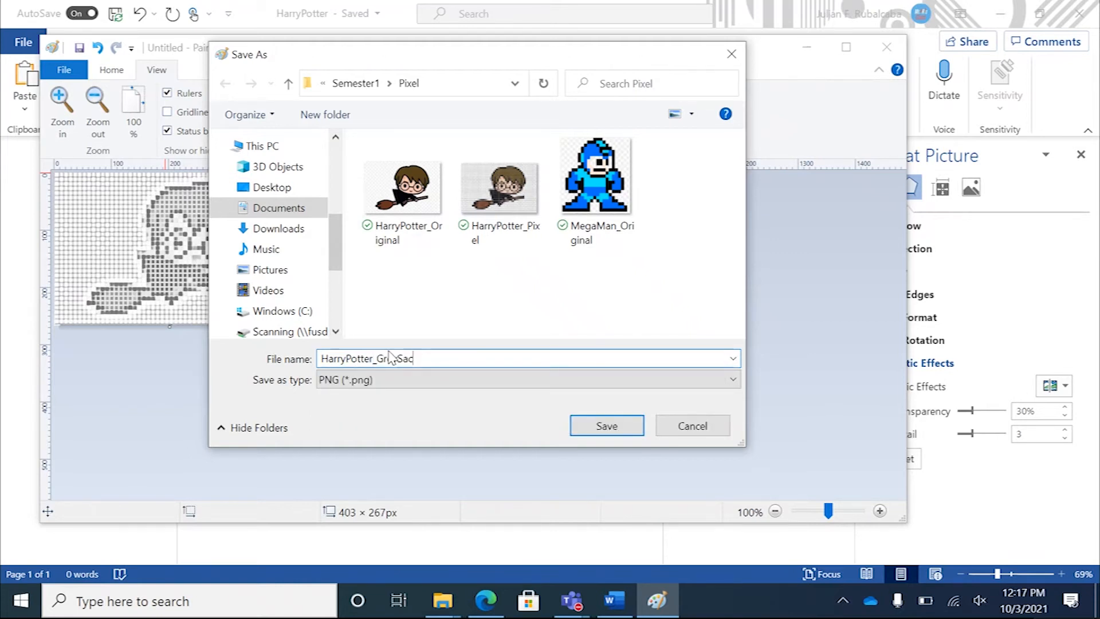
pyautogui.write('cale')
pyautogui.click(599, 427)
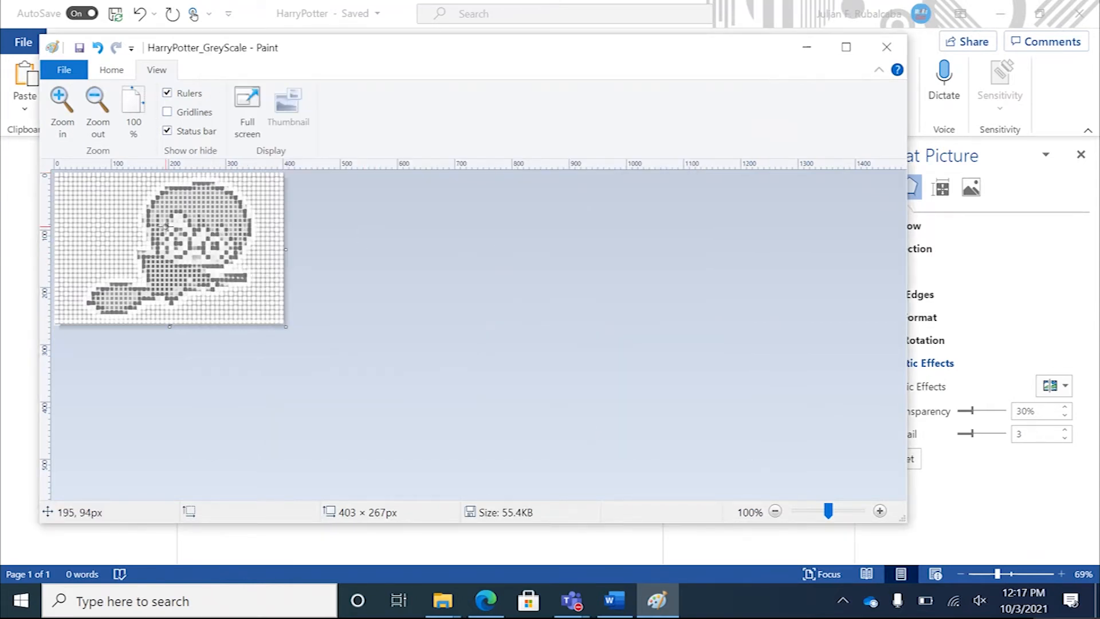
pyautogui.click(886, 47)
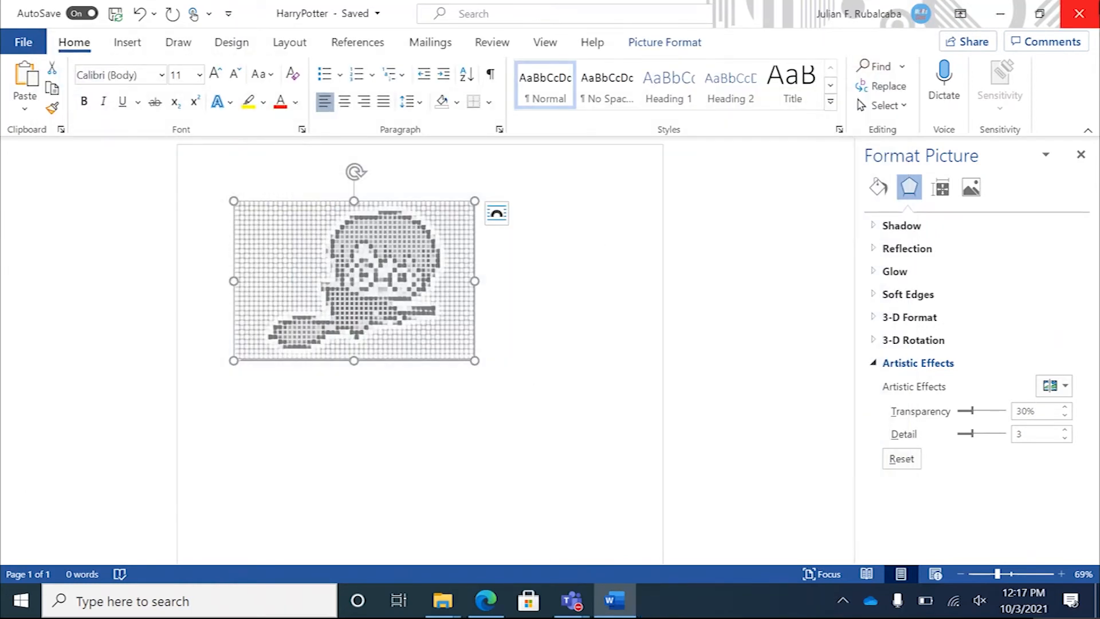
# Step: Close Word without keeping the last copied item
pyautogui.click(1088, 12)
pyautogui.click(1088, 12)
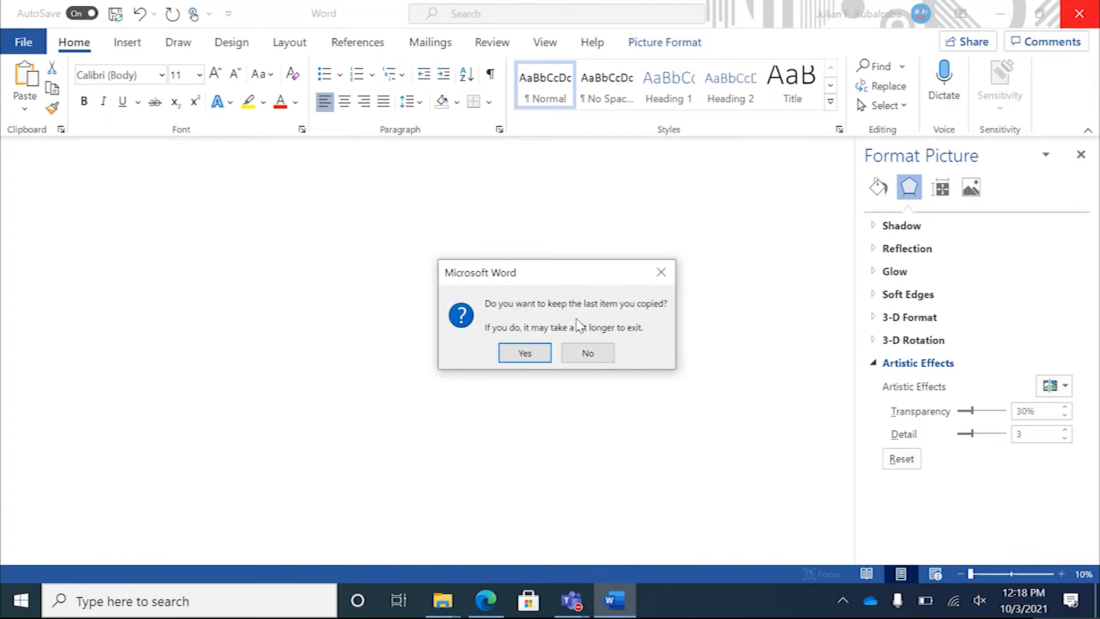
pyautogui.click(589, 353)
# Step: Close the Downloads folder window and move the Pixel folder window over so its file list is in view
pyautogui.click(316, 75)
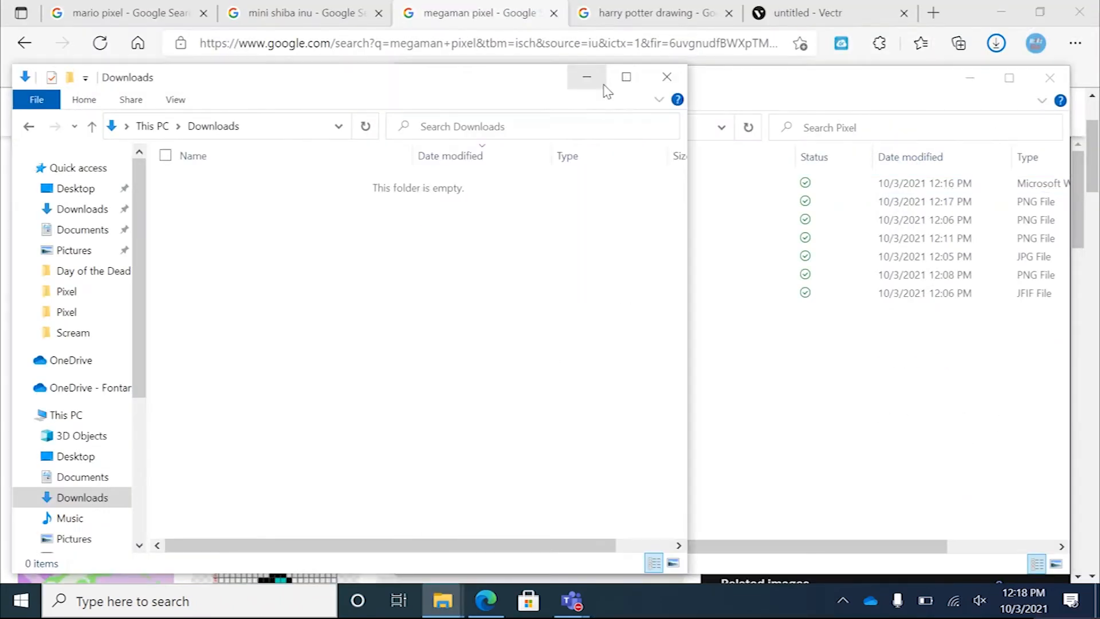
pyautogui.click(666, 83)
pyautogui.moveTo(739, 83); pyautogui.dragTo(534, 82)
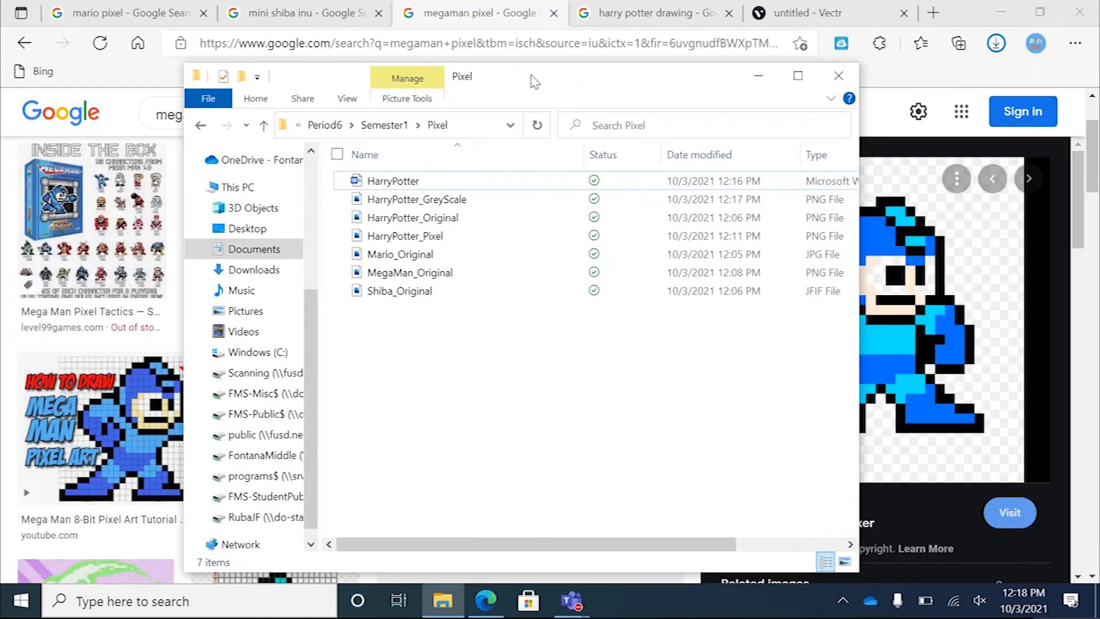
# Step: Switch to Vectr in the browser, leave the open drawing and create a new file
pyautogui.click(799, 23)
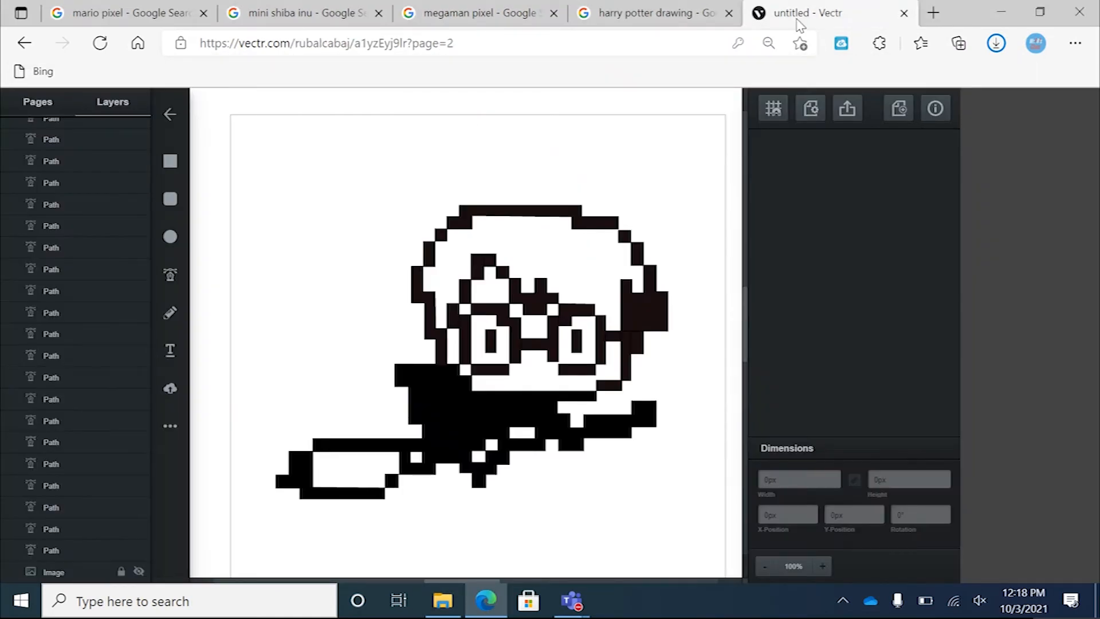
pyautogui.click(175, 113)
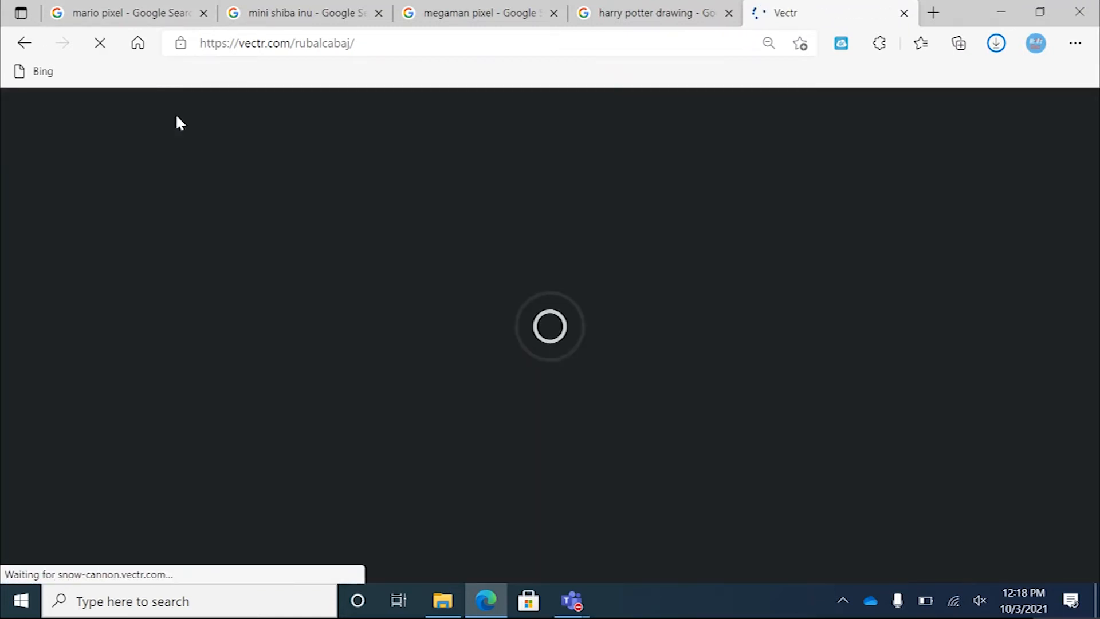
pyautogui.press('Return')
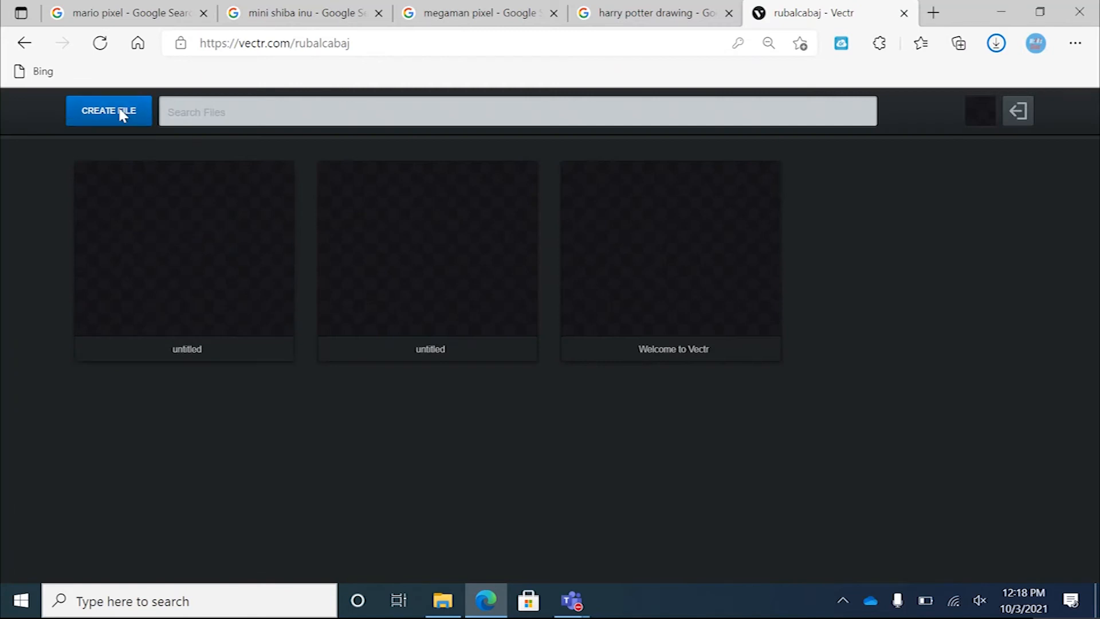
pyautogui.click(120, 114)
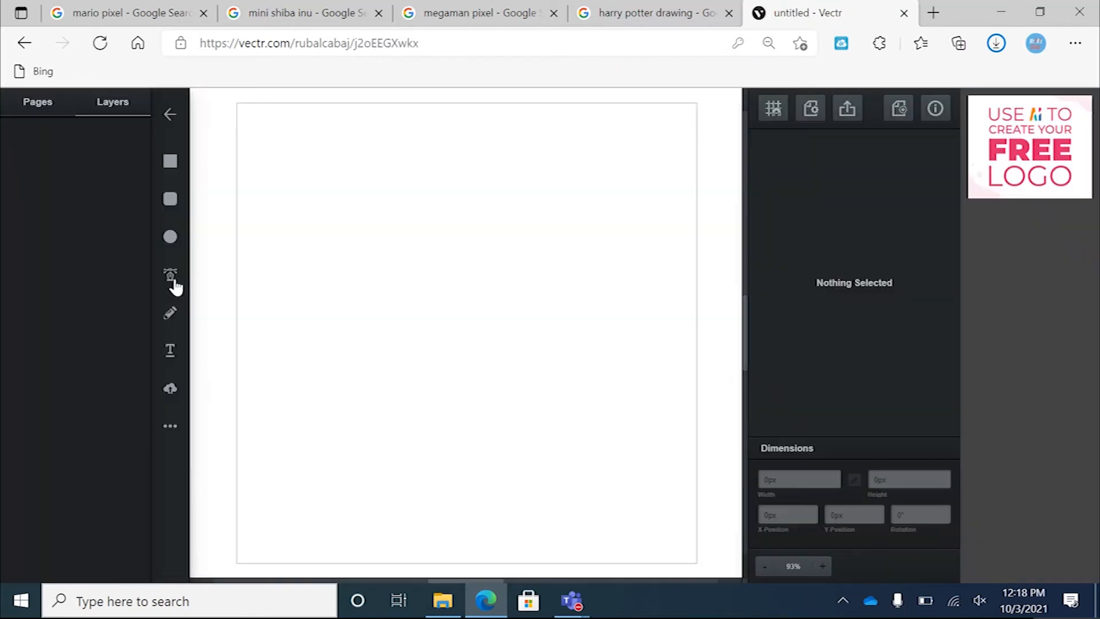
# Step: Import the HarryPotter_GreyScale picture from the Pixel folder onto the blank page
pyautogui.click(169, 389)
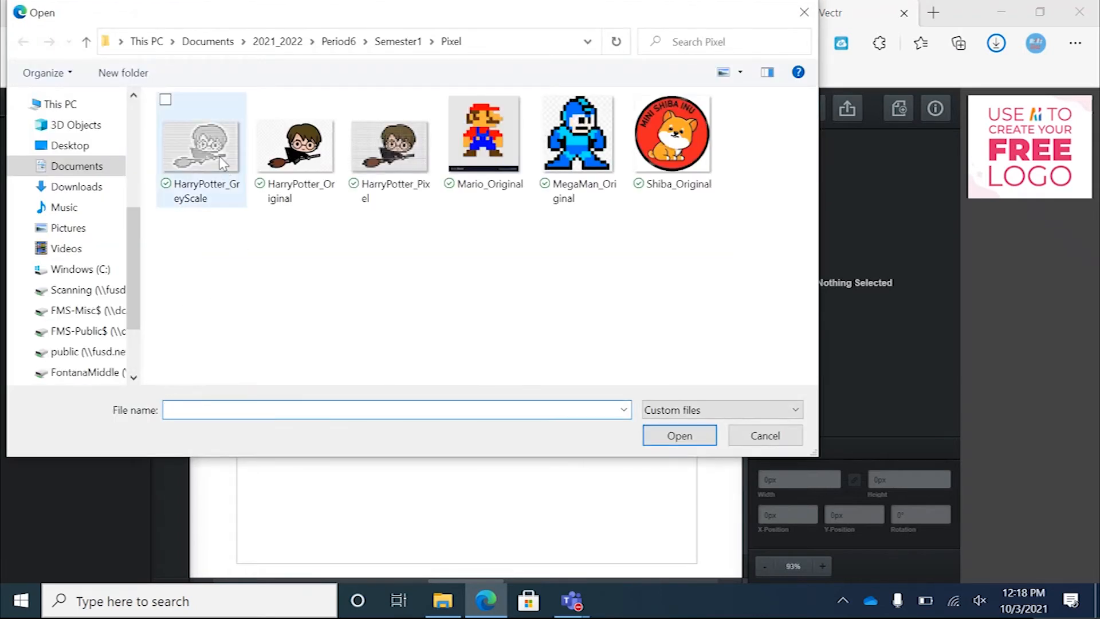
pyautogui.click(222, 164)
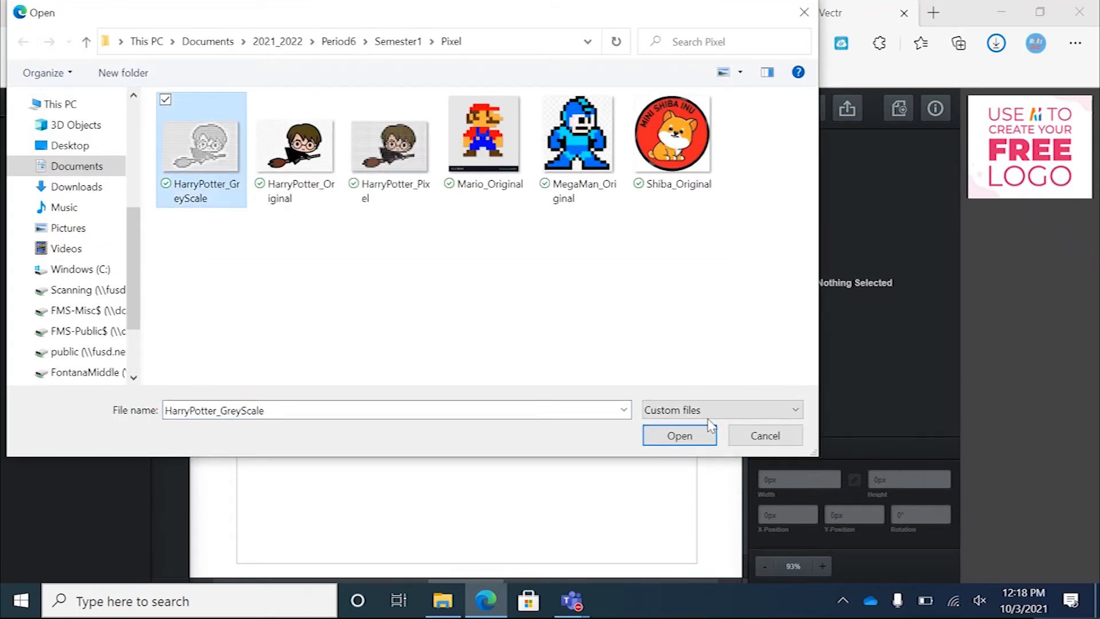
pyautogui.click(686, 440)
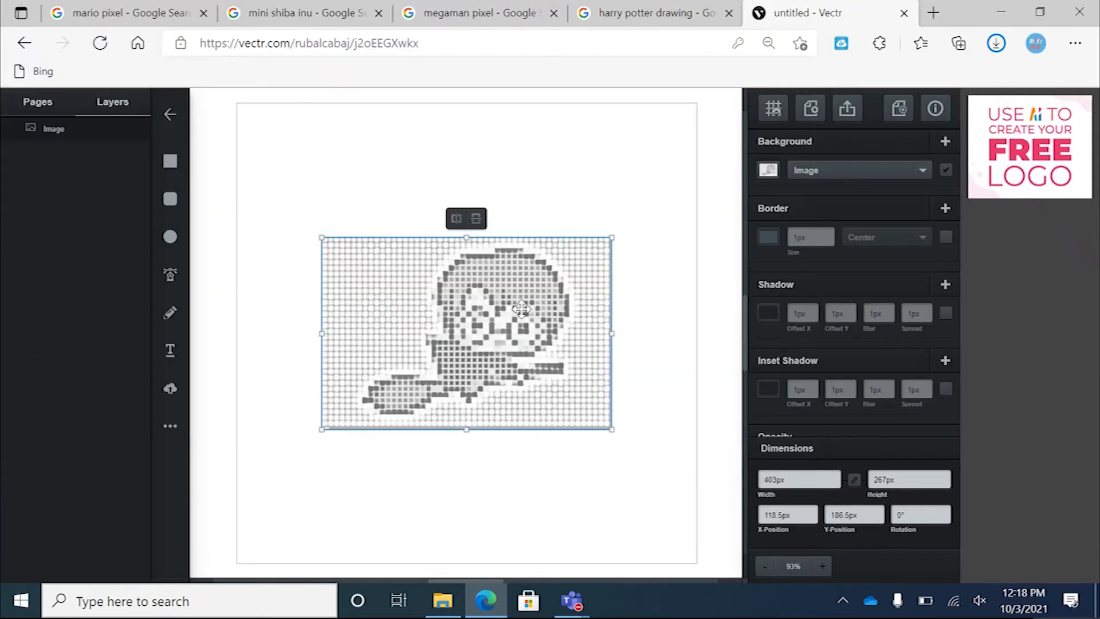
# Step: With the Pen tool, trace the broom bristles' stepped outer edge from the top row down to the leftmost tip
pyautogui.click(820, 561)
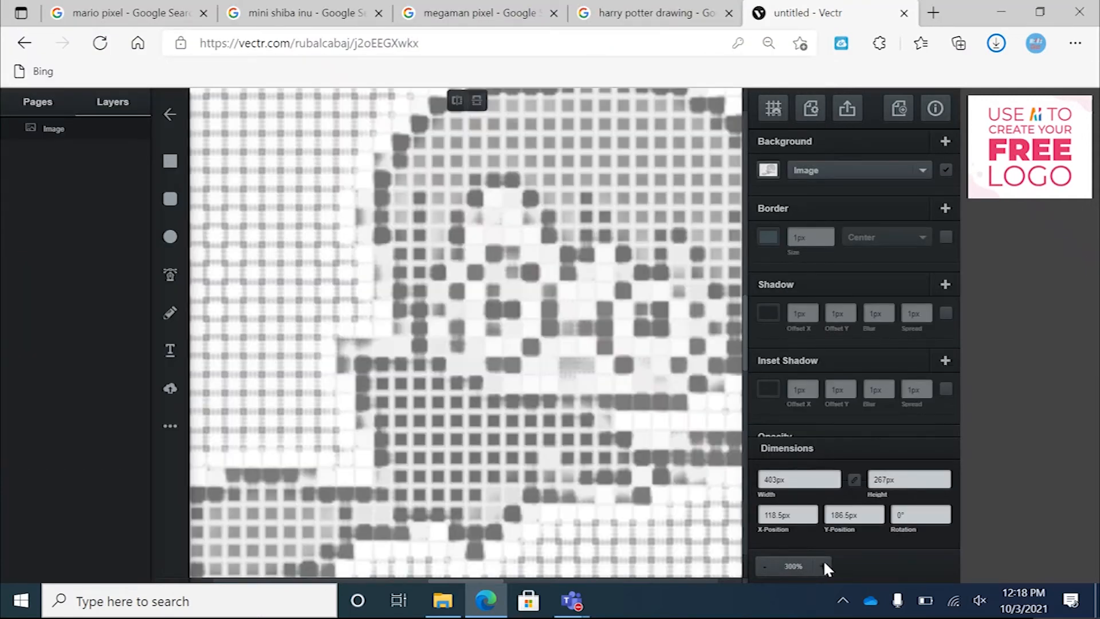
pyautogui.click(766, 564)
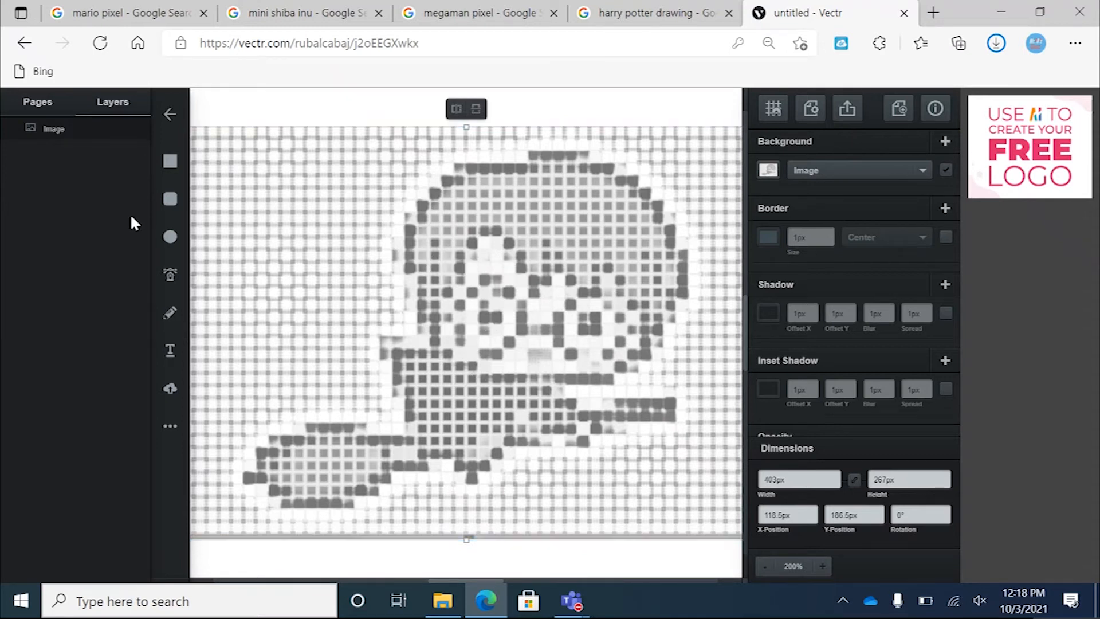
pyautogui.click(170, 277)
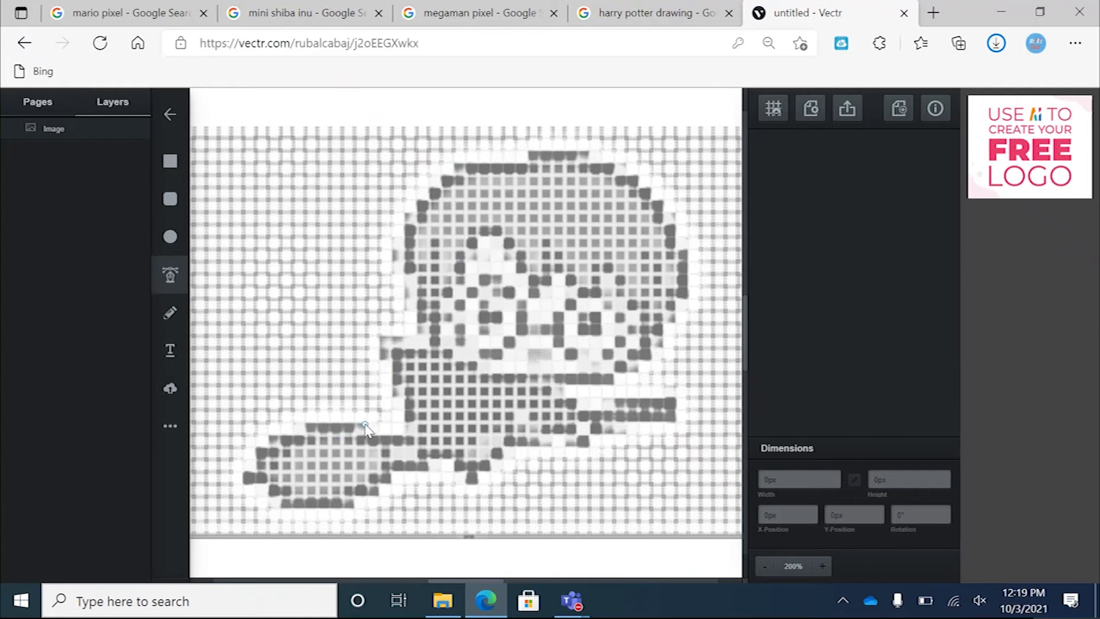
pyautogui.click(822, 566)
pyautogui.click(821, 566)
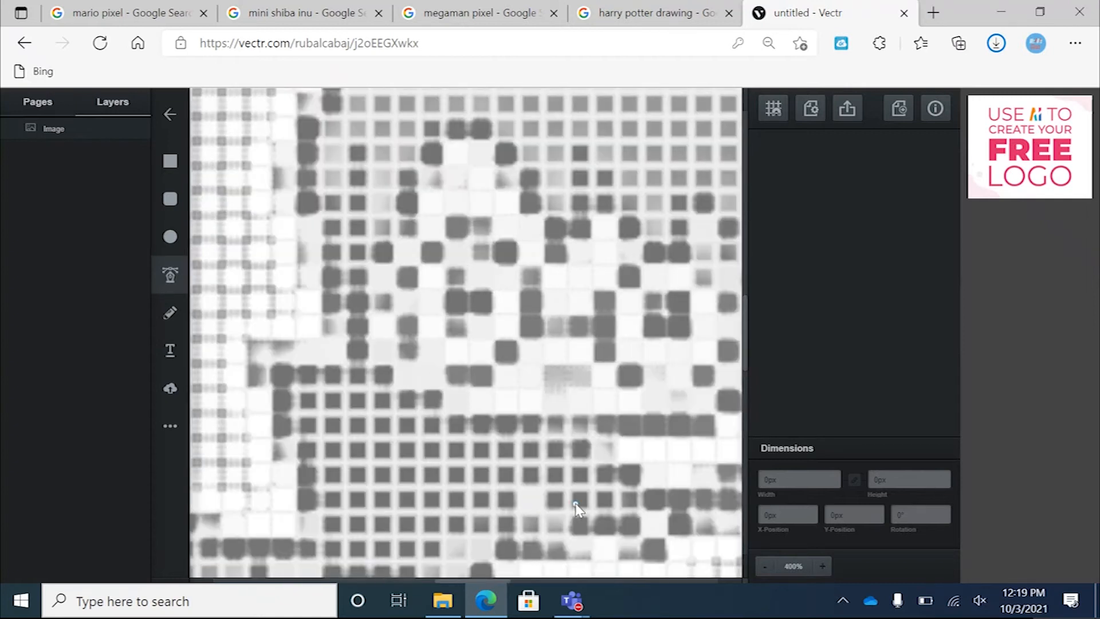
pyautogui.hscroll(-5, 575, 503)
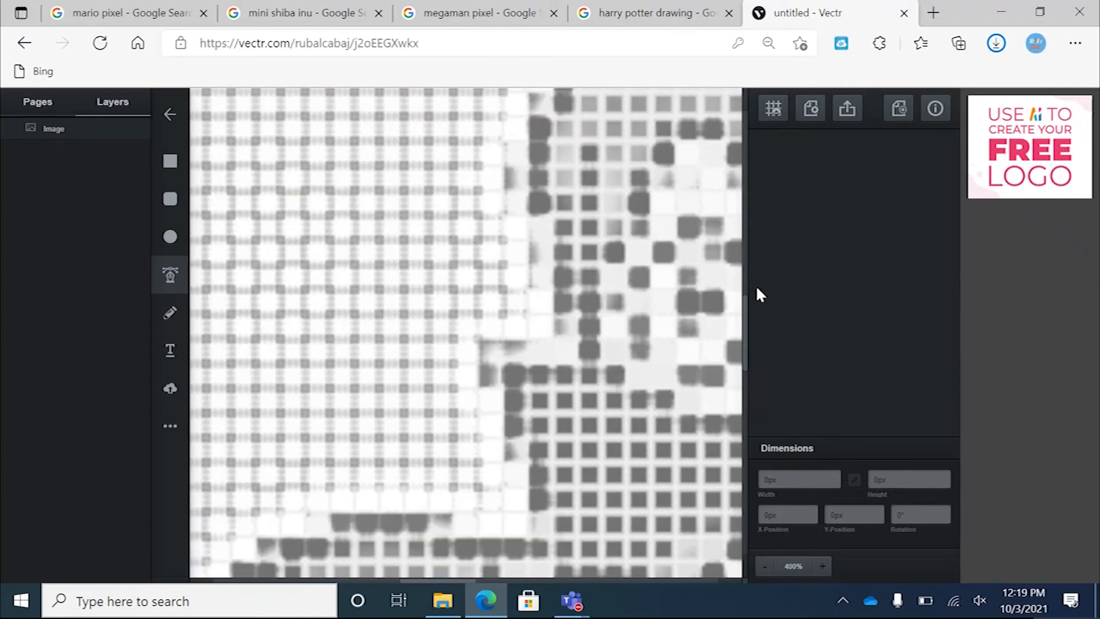
pyautogui.scroll(-3, 742, 305)
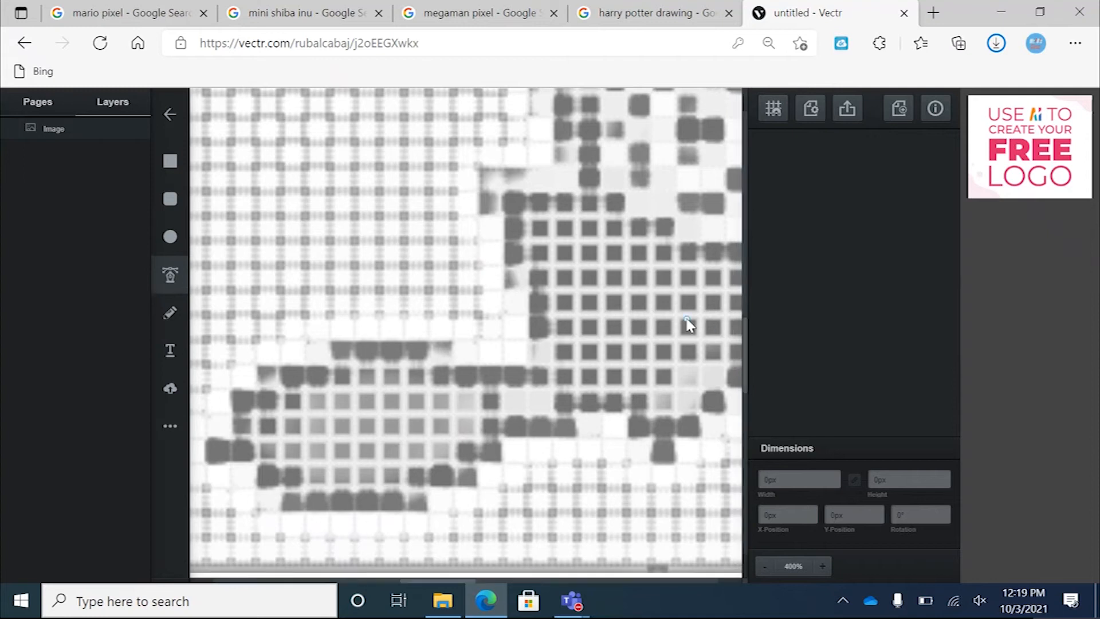
pyautogui.click(452, 341)
pyautogui.click(329, 340)
pyautogui.click(329, 365)
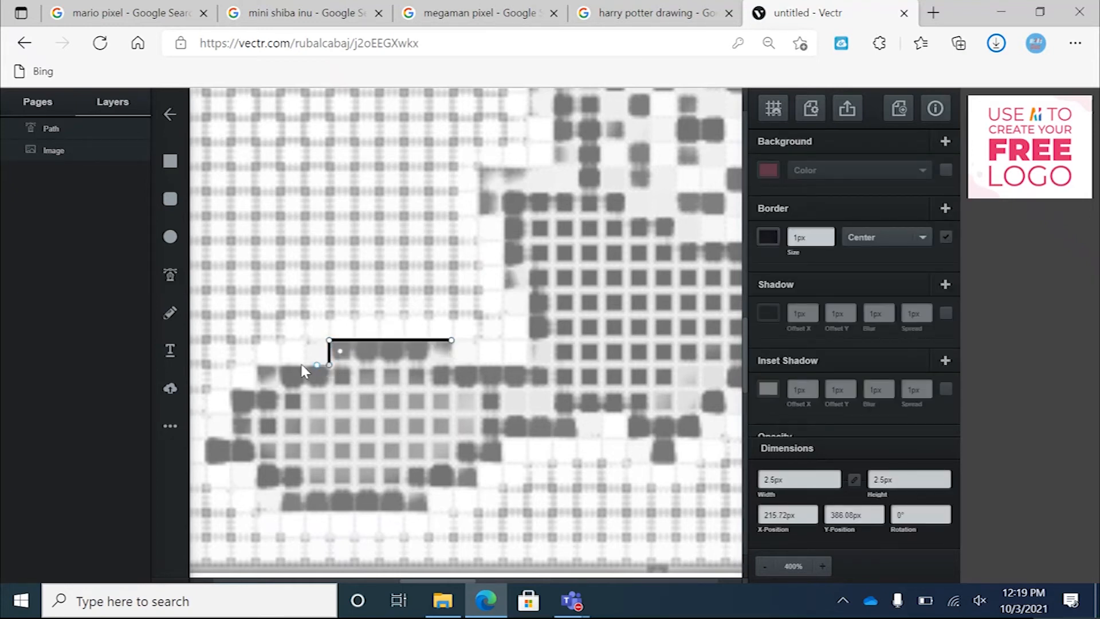
pyautogui.click(259, 365)
pyautogui.click(232, 391)
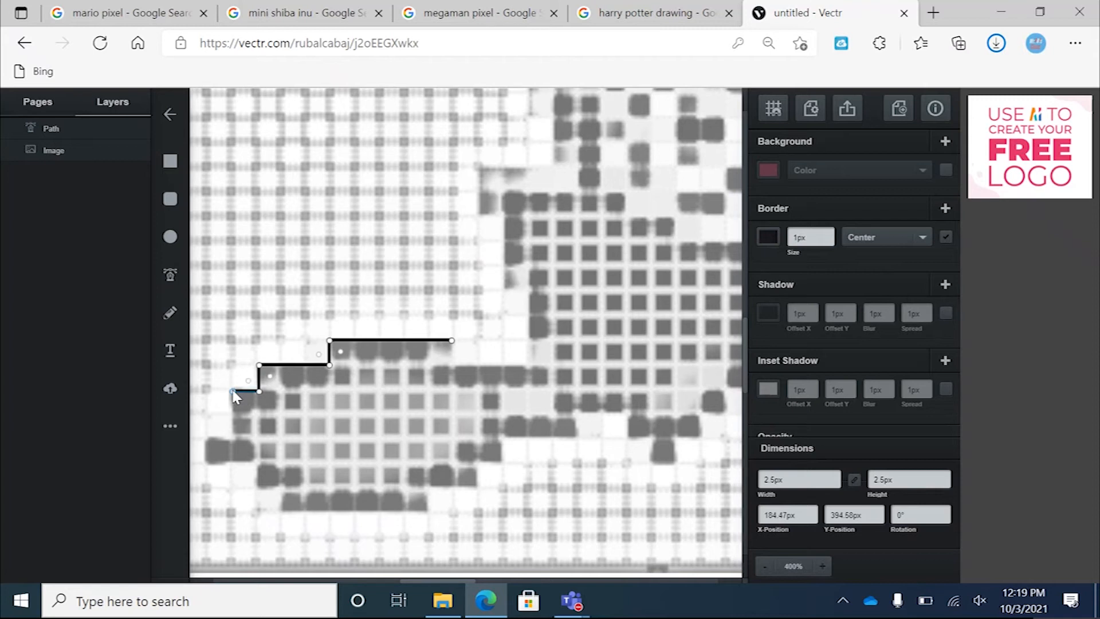
pyautogui.click(232, 439)
pyautogui.click(206, 440)
pyautogui.click(206, 464)
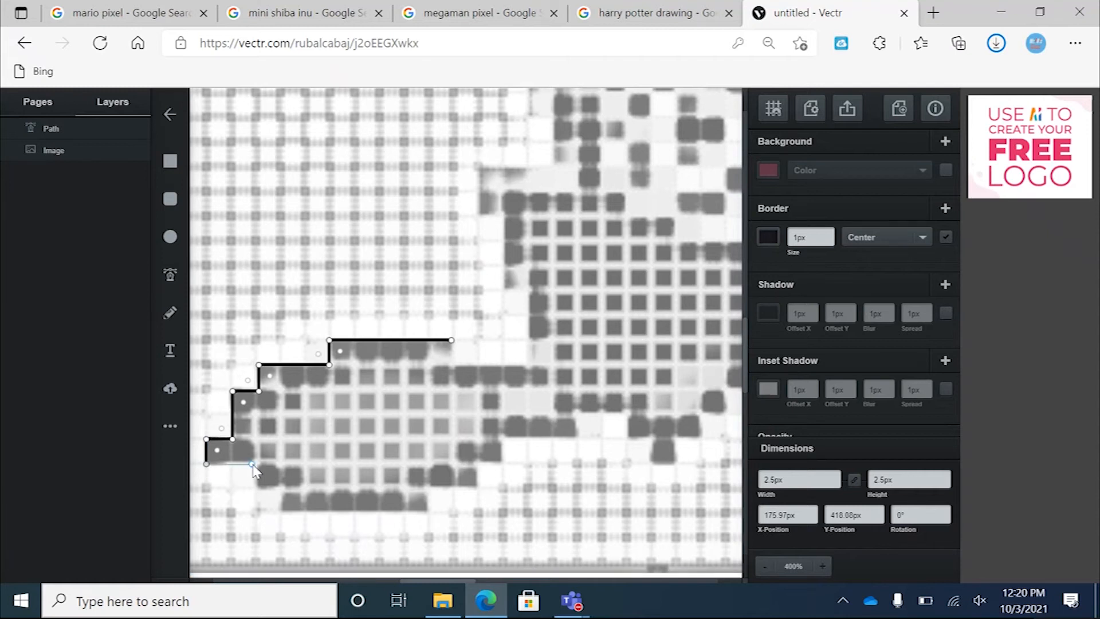
# Step: Continue the path under the leftmost tip and up the inner steps of the bristle outline to the top row's underside
pyautogui.click(253, 464)
pyautogui.click(252, 445)
pyautogui.click(252, 439)
pyautogui.click(277, 439)
pyautogui.click(276, 413)
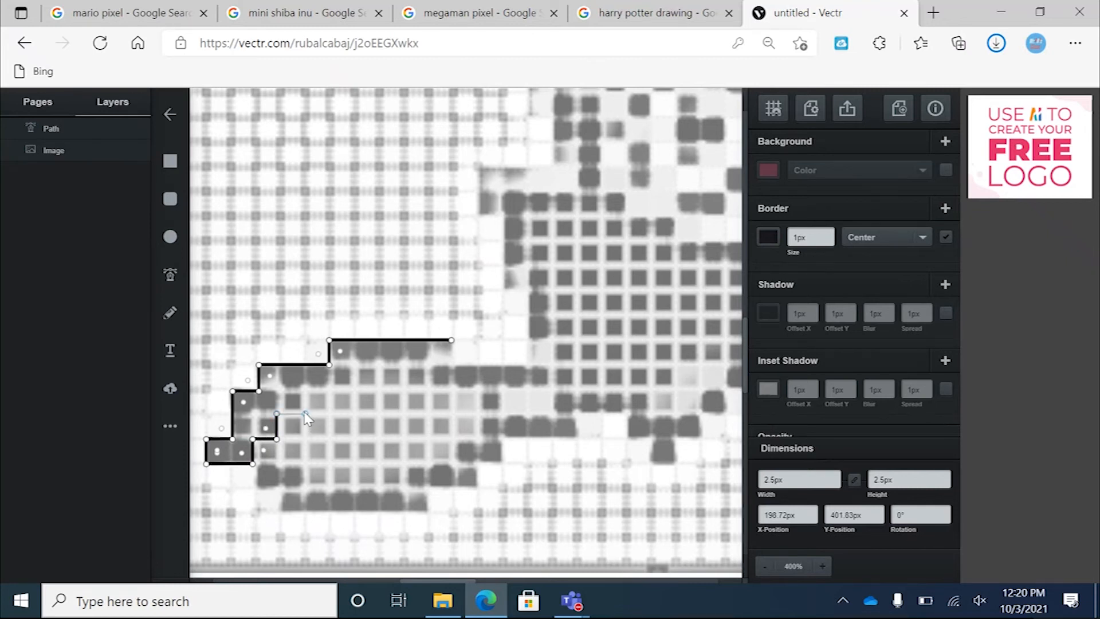
pyautogui.click(302, 413)
pyautogui.click(303, 391)
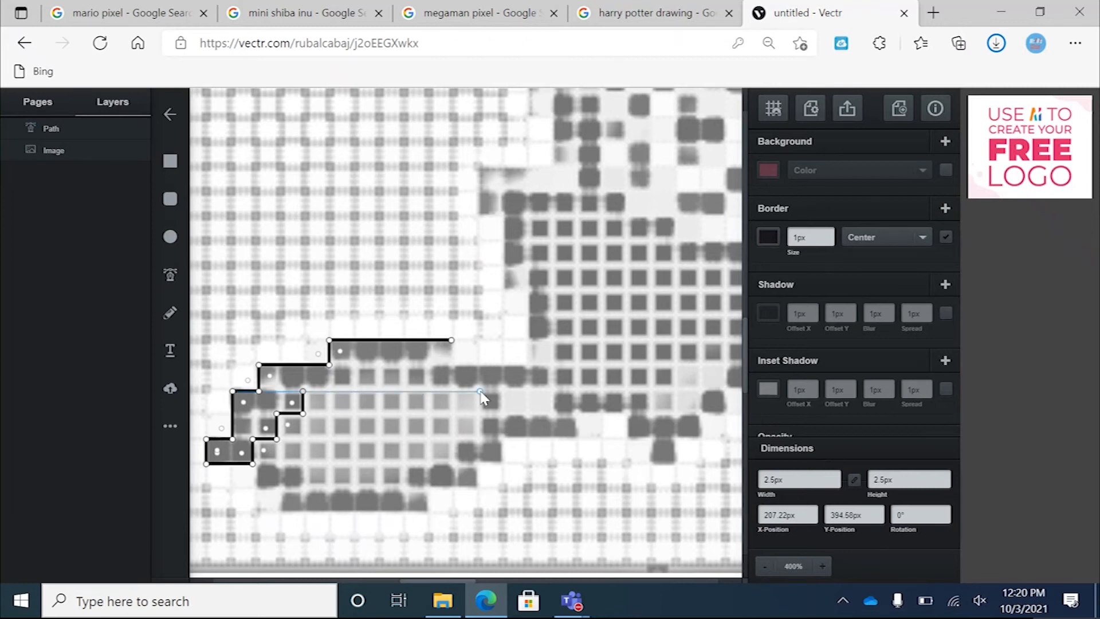
# Step: Extend the path along the inner top edge, down the inner right side and in steps to the bottom dark row
pyautogui.click(481, 392)
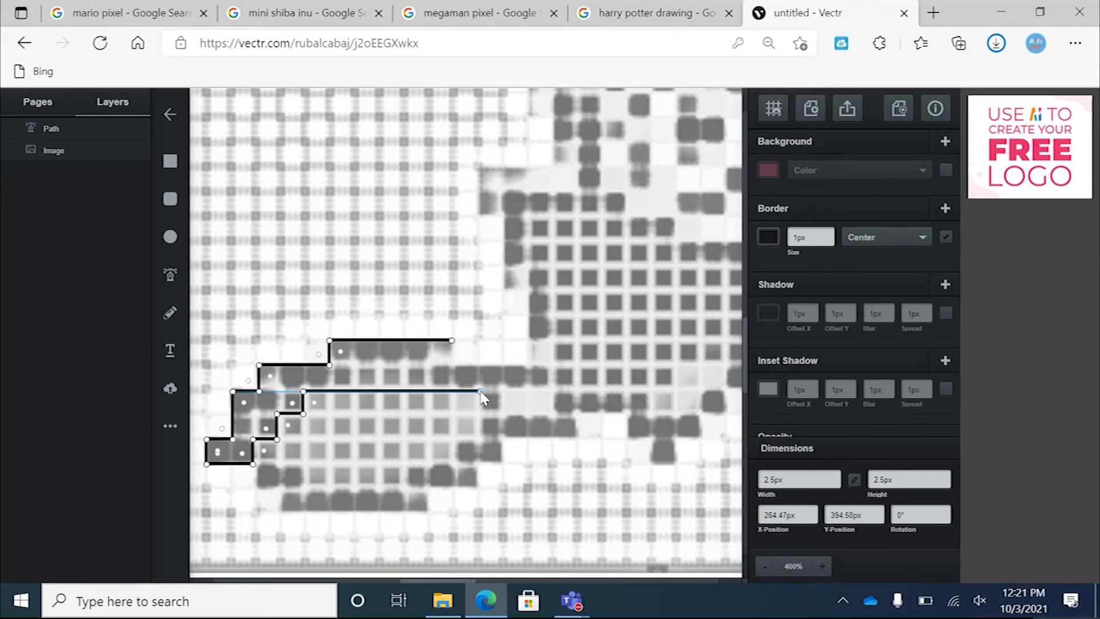
pyautogui.click(480, 439)
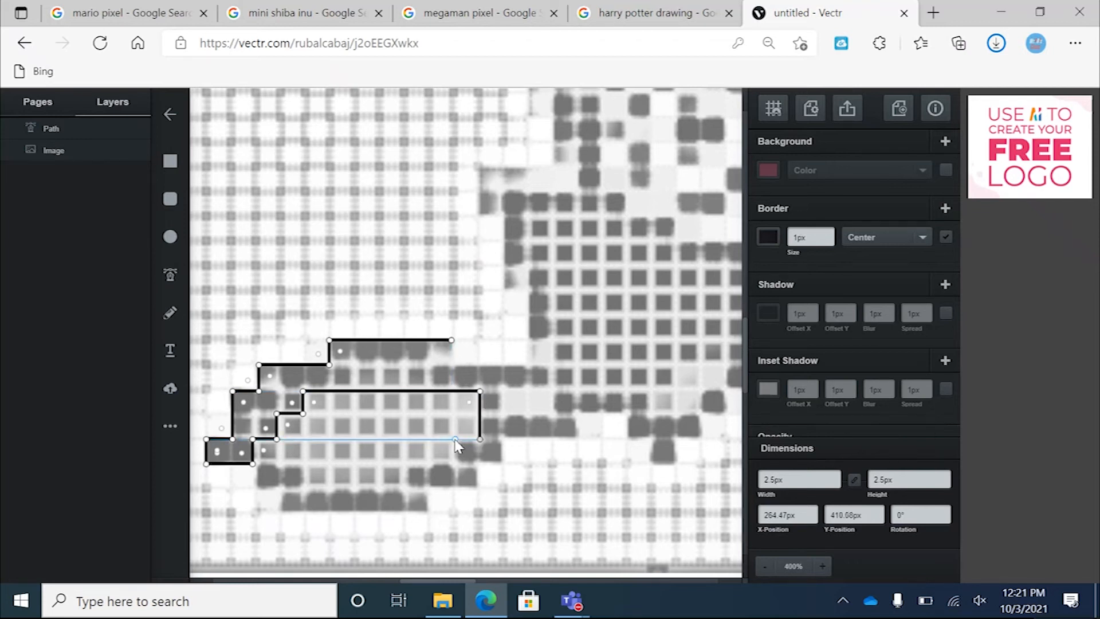
pyautogui.click(454, 439)
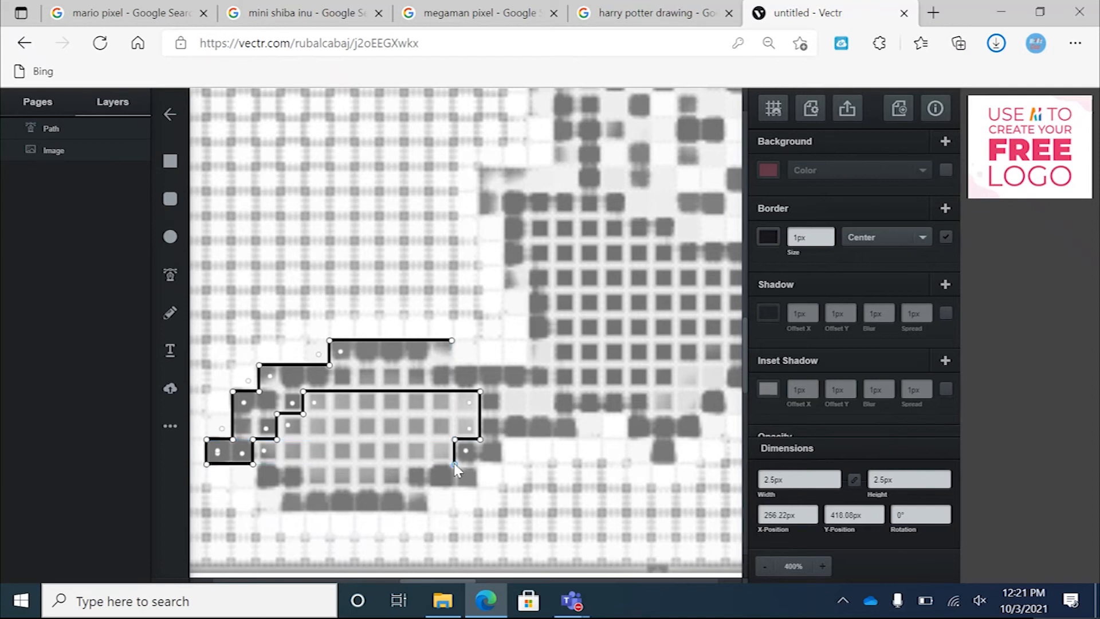
pyautogui.click(454, 464)
pyautogui.click(406, 464)
pyautogui.click(405, 487)
pyautogui.click(306, 487)
pyautogui.click(305, 464)
pyautogui.click(306, 463)
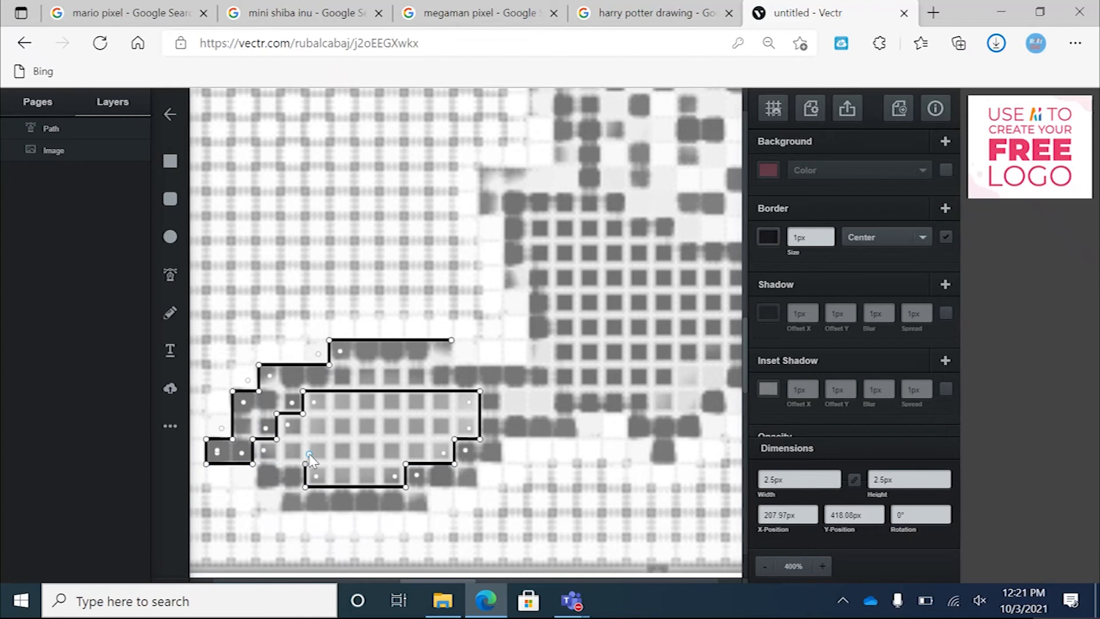
pyautogui.hotkey('ctrl', 'z')
pyautogui.hotkey('ctrl', 'z')
# Step: Trace the path around the bottom dark row and up the outer steps on the bristles' lower right
pyautogui.click(280, 487)
pyautogui.click(281, 510)
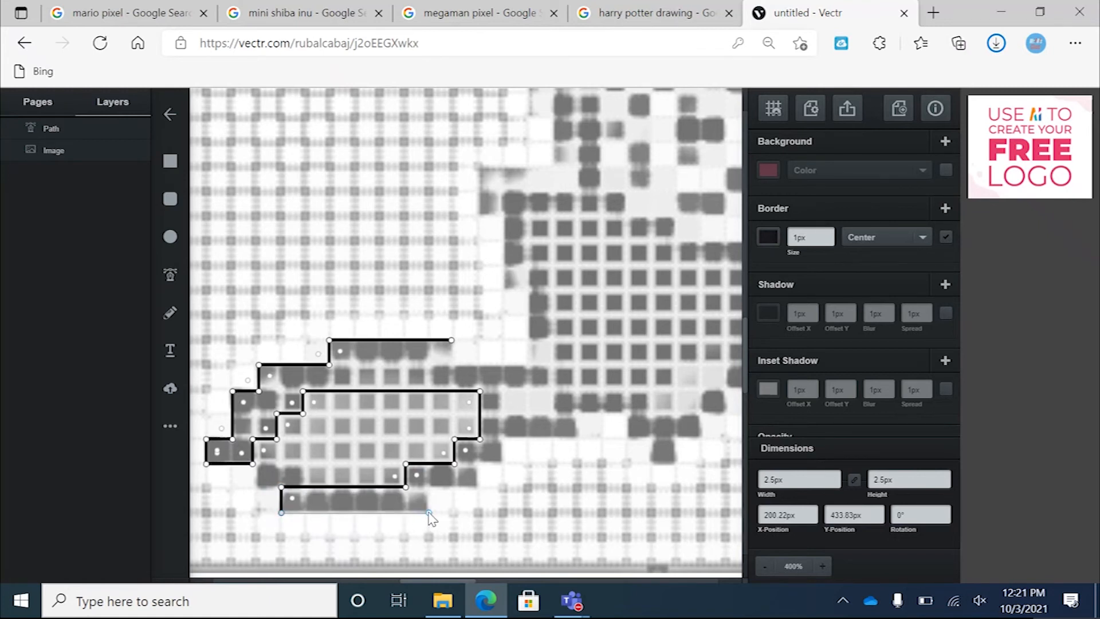
pyautogui.click(428, 512)
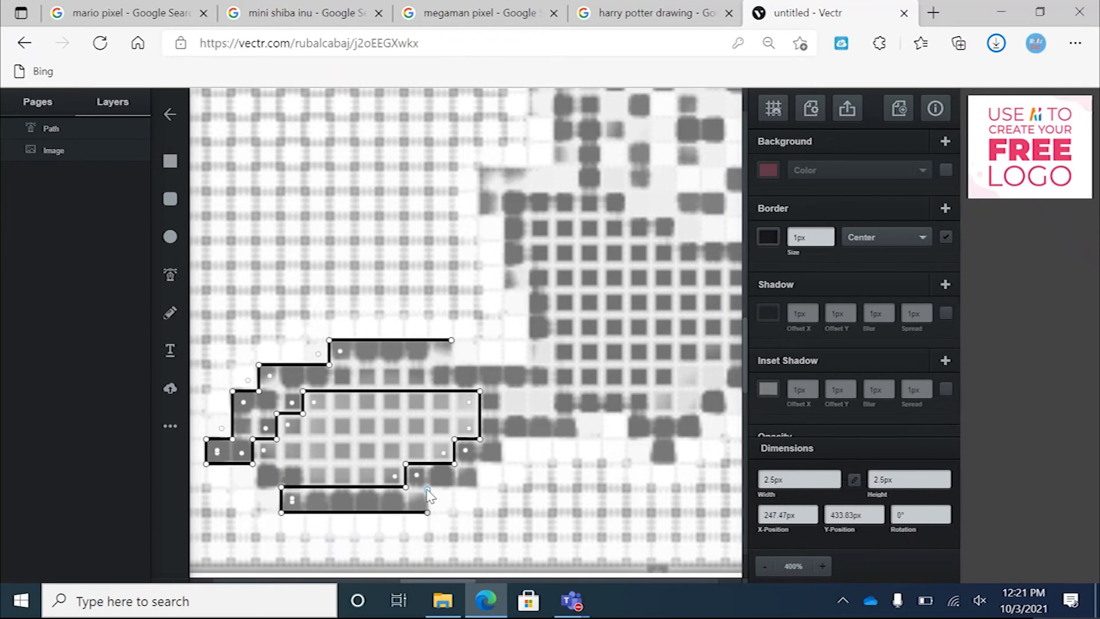
pyautogui.click(427, 487)
pyautogui.click(477, 487)
pyautogui.click(477, 464)
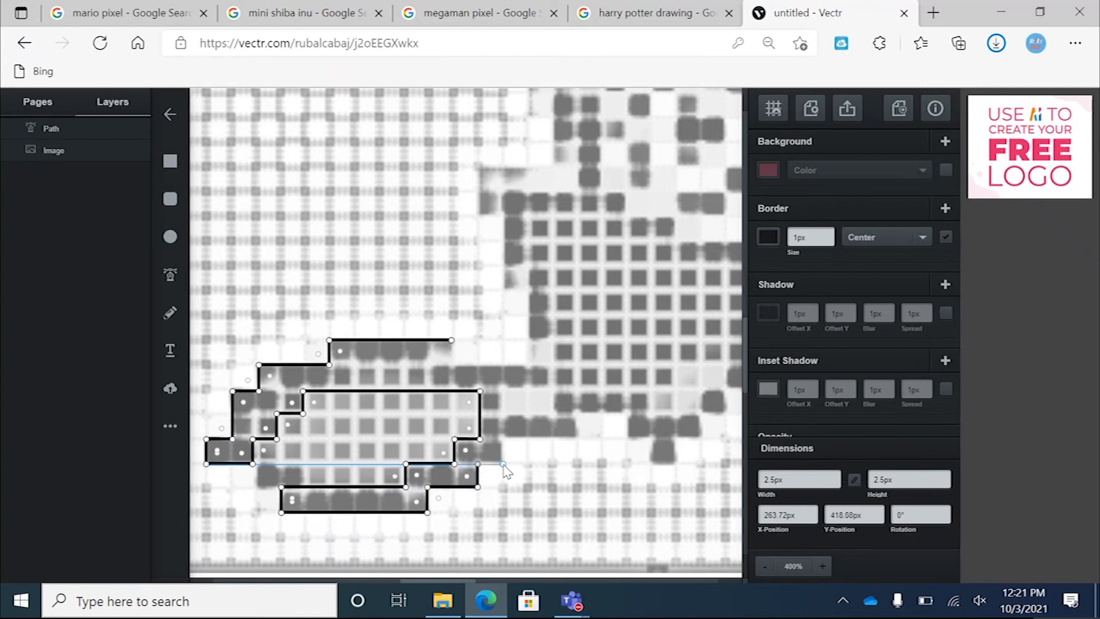
pyautogui.click(503, 464)
pyautogui.click(502, 440)
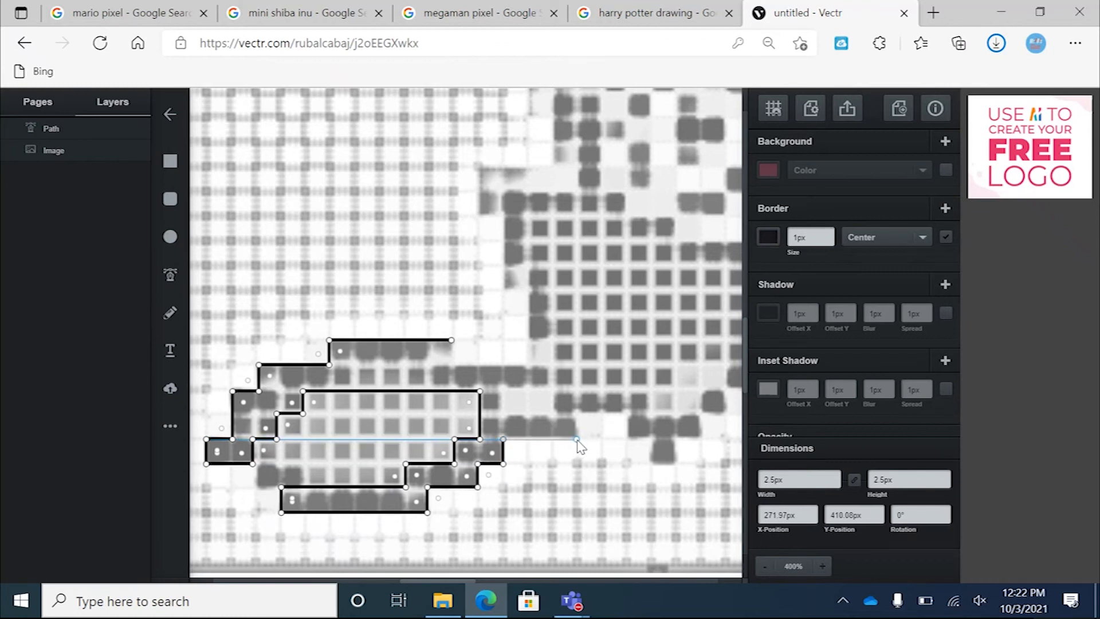
# Step: Outline the two dark bars reaching toward the robe and close the path at its starting point on the top row
pyautogui.click(577, 440)
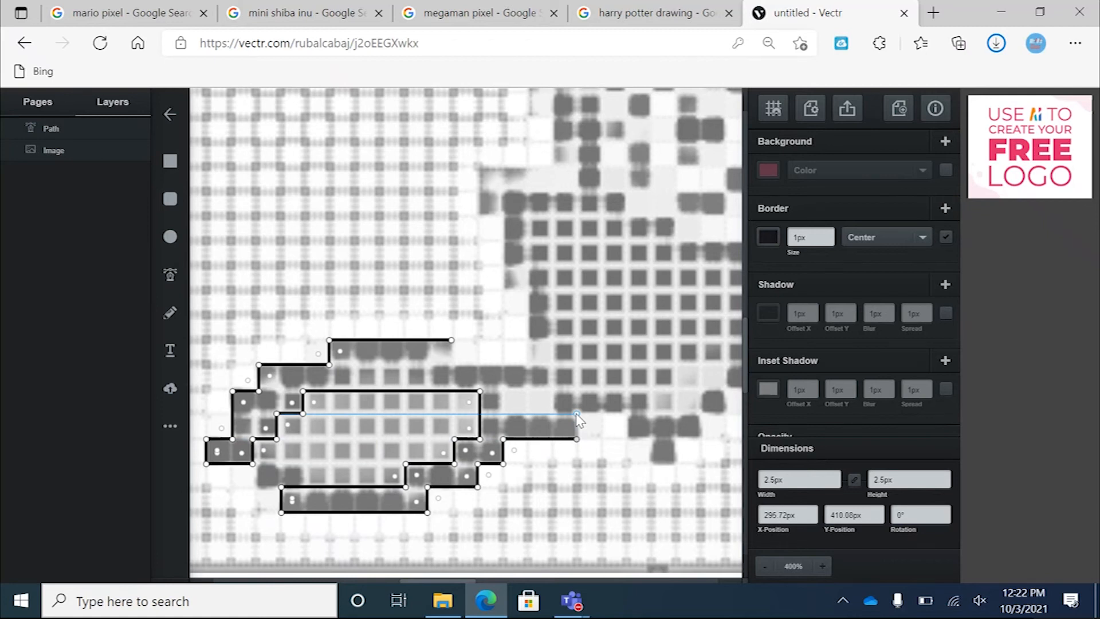
pyautogui.click(577, 413)
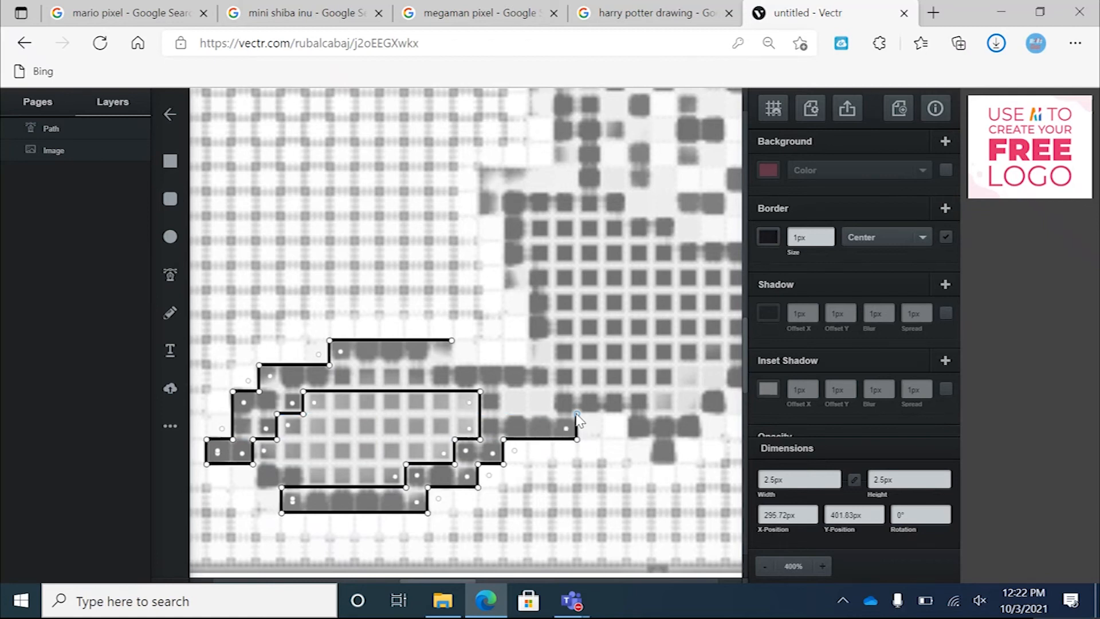
pyautogui.click(500, 413)
pyautogui.click(500, 391)
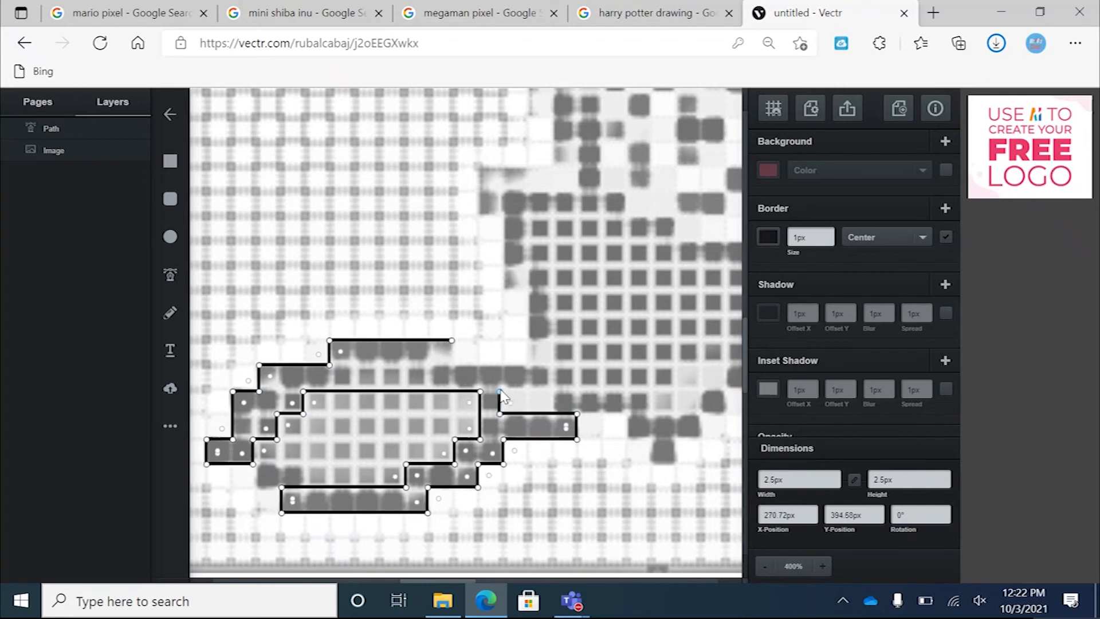
pyautogui.click(551, 391)
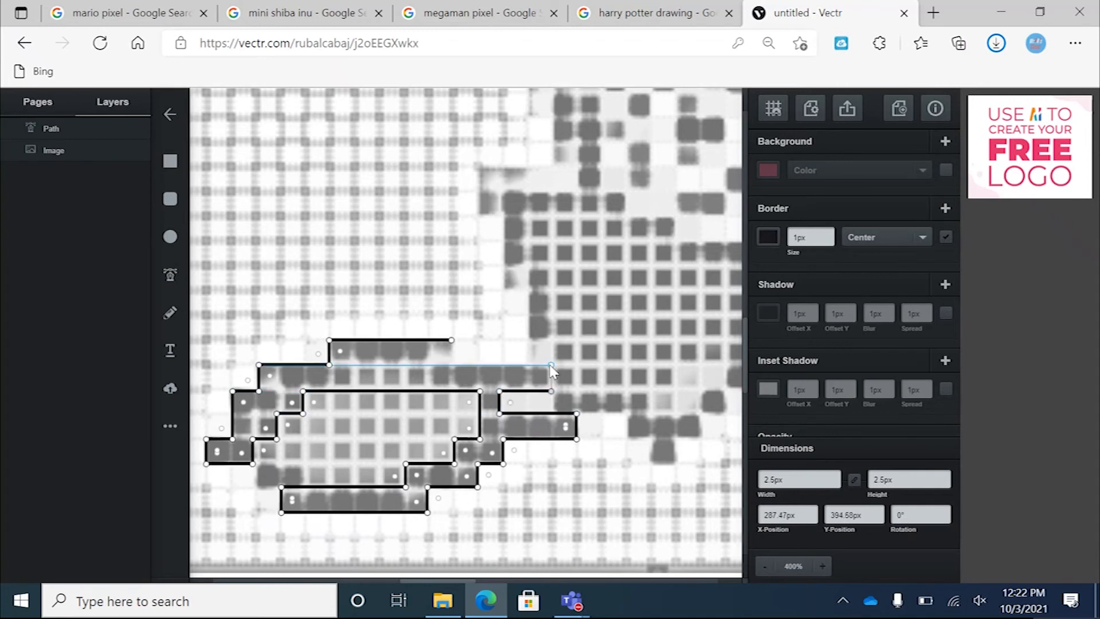
pyautogui.click(551, 365)
pyautogui.click(452, 365)
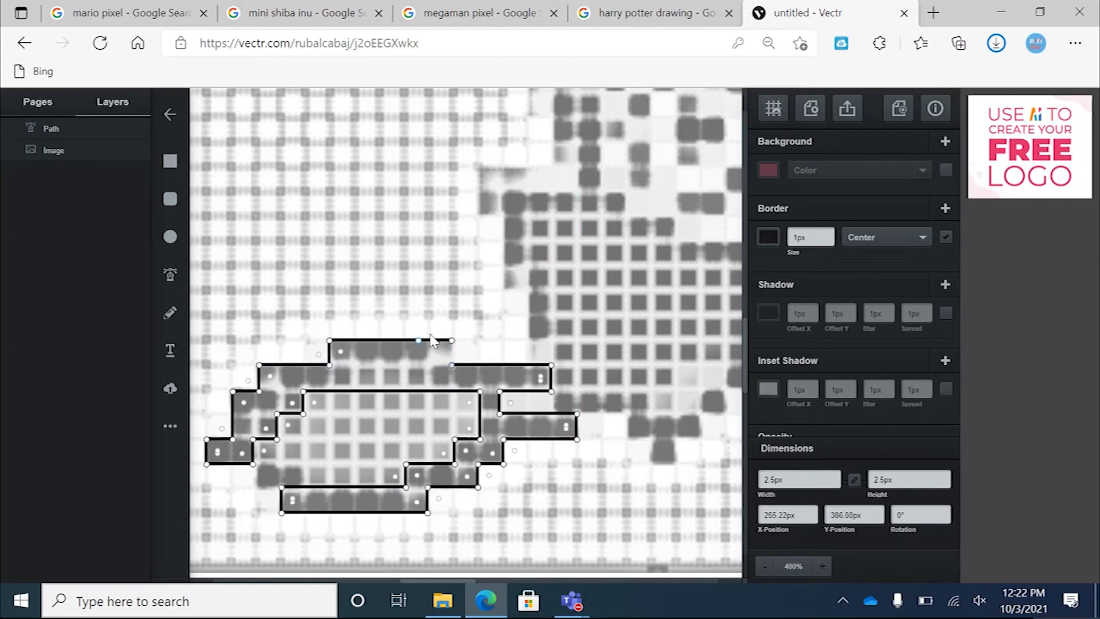
pyautogui.click(452, 340)
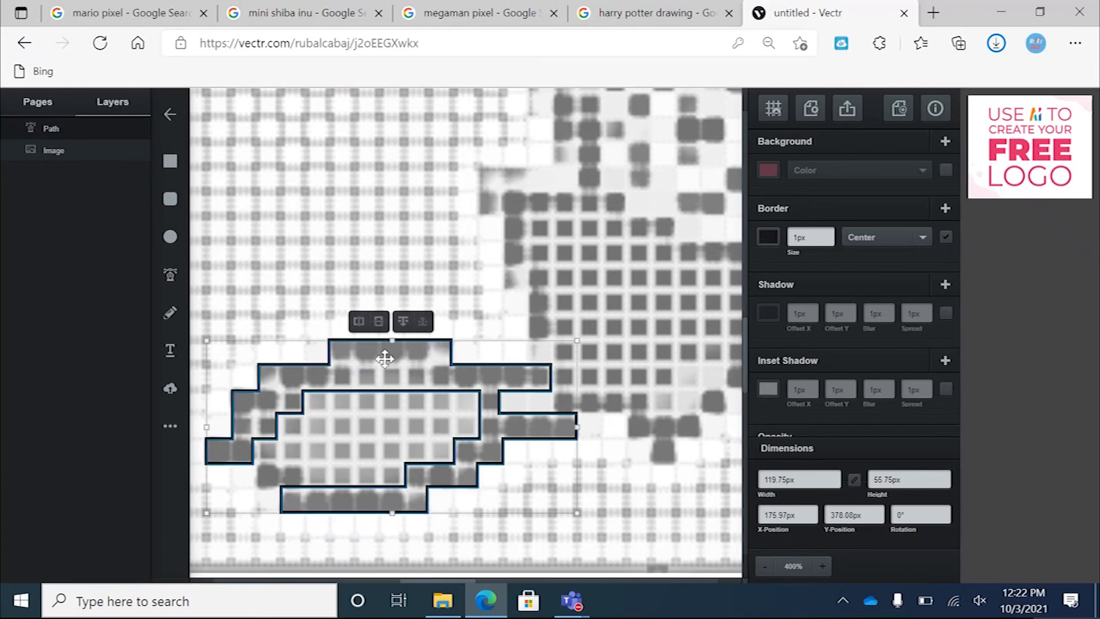
# Step: Fill the closed bristle outline with black (#000000)
pyautogui.doubleClick(268, 364)
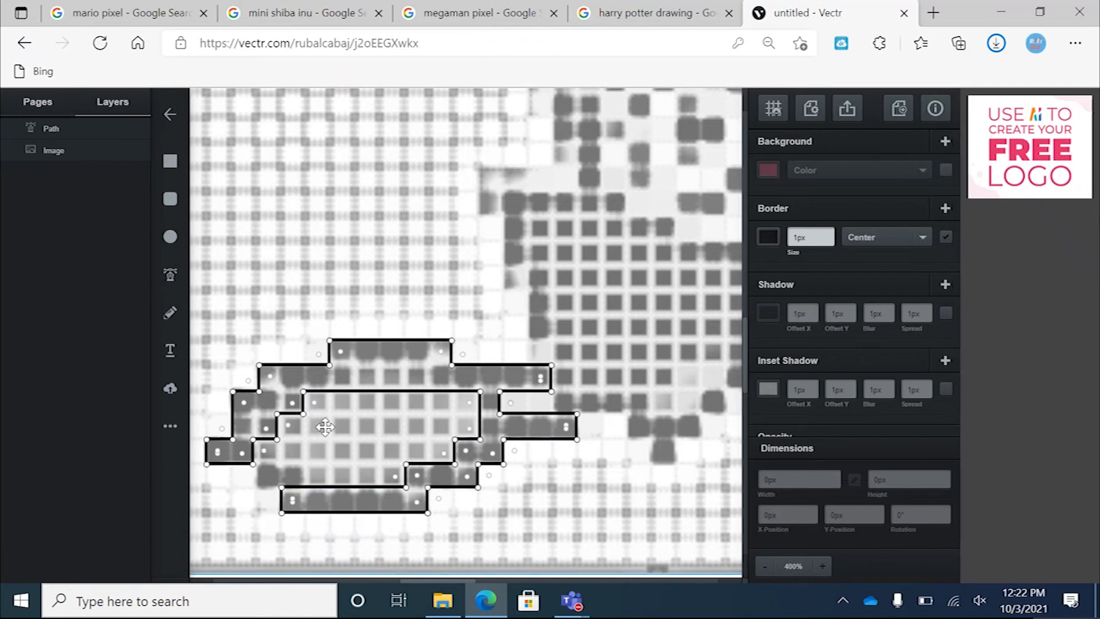
pyautogui.click(768, 170)
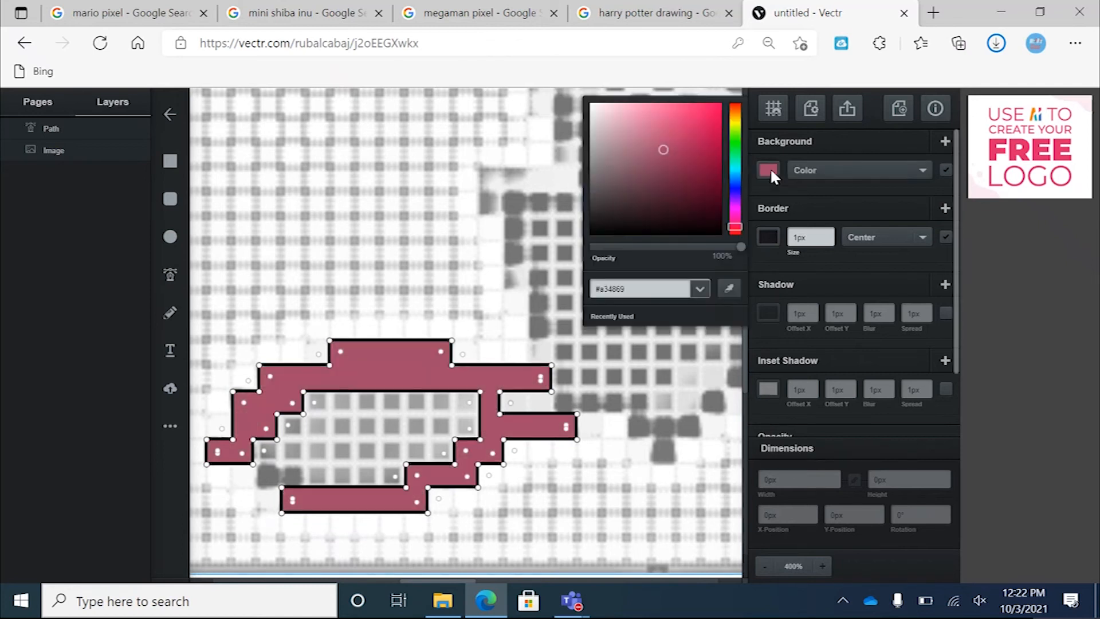
pyautogui.click(590, 233)
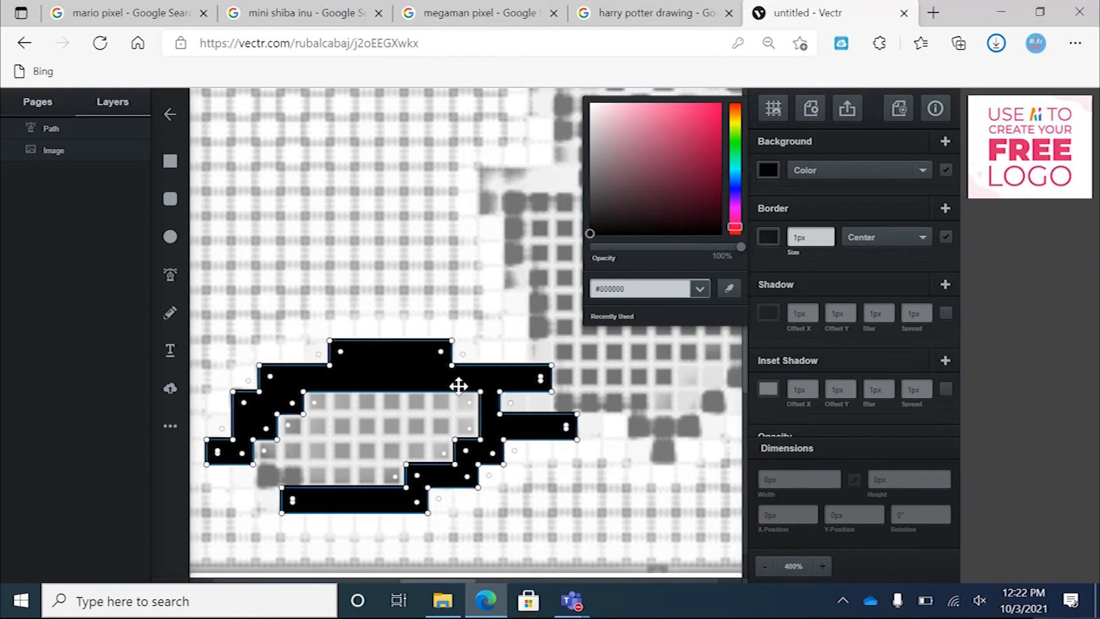
# Step: Draw a closed rectangular path around the two untraced dark pixels at the bristles' lower left
pyautogui.click(170, 274)
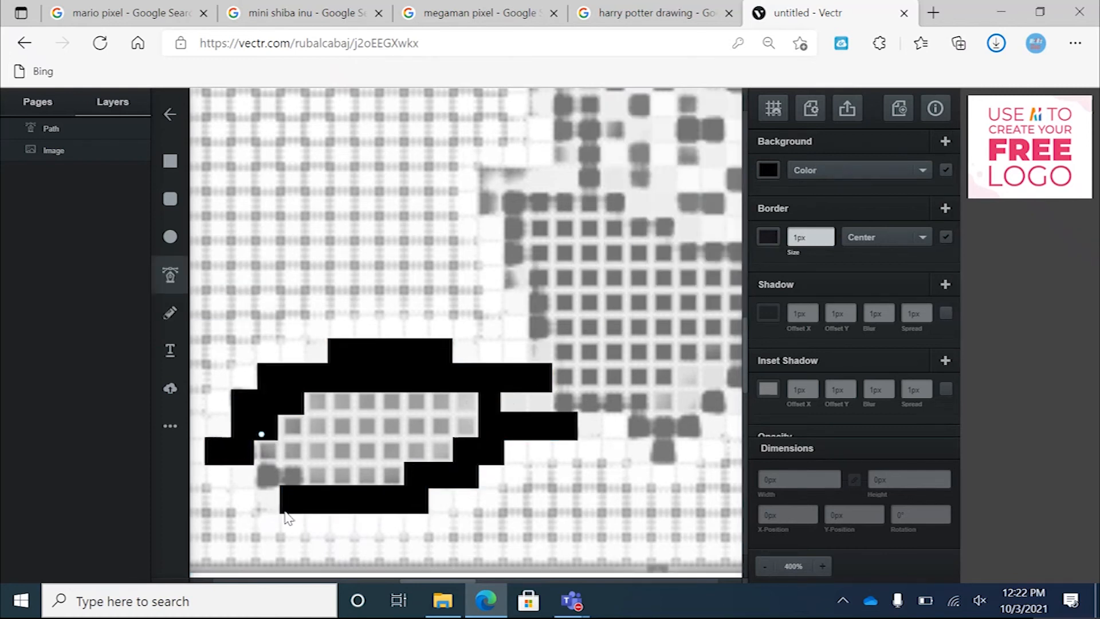
pyautogui.click(252, 465)
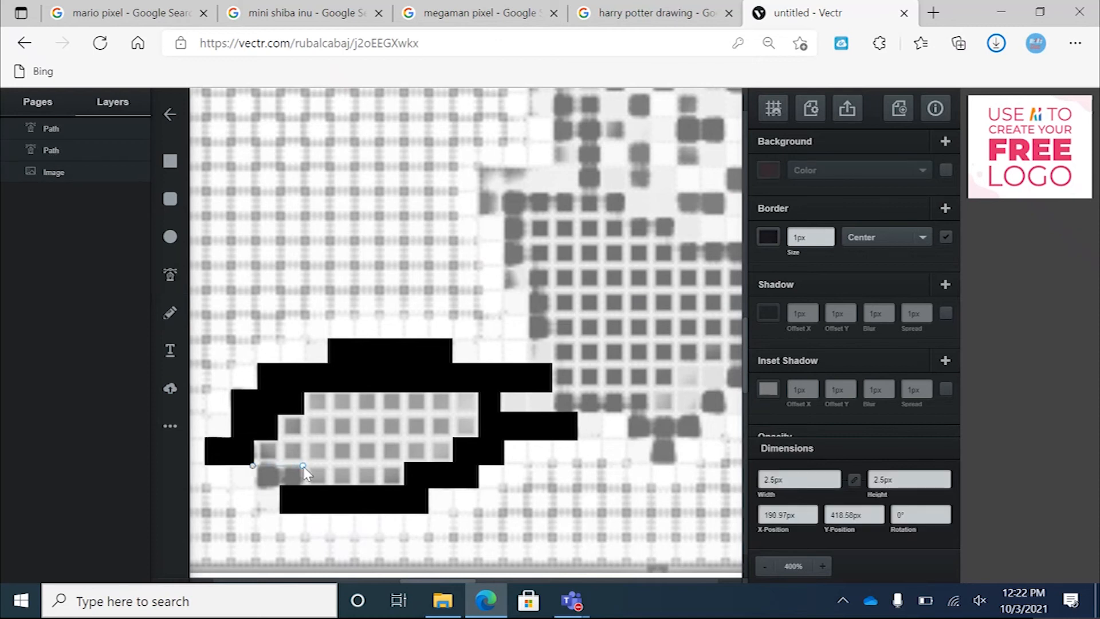
pyautogui.click(303, 465)
pyautogui.click(253, 486)
pyautogui.click(253, 465)
pyautogui.press('Escape')
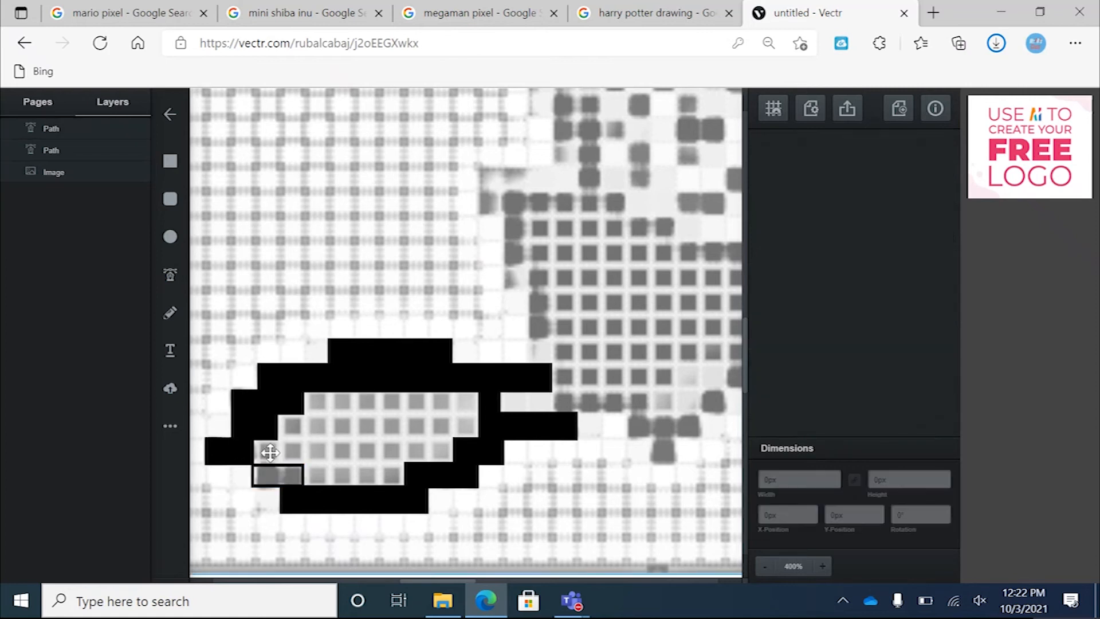
# Step: Fill the small two-pixel rectangle at the bristles' lower left with black
pyautogui.click(289, 473)
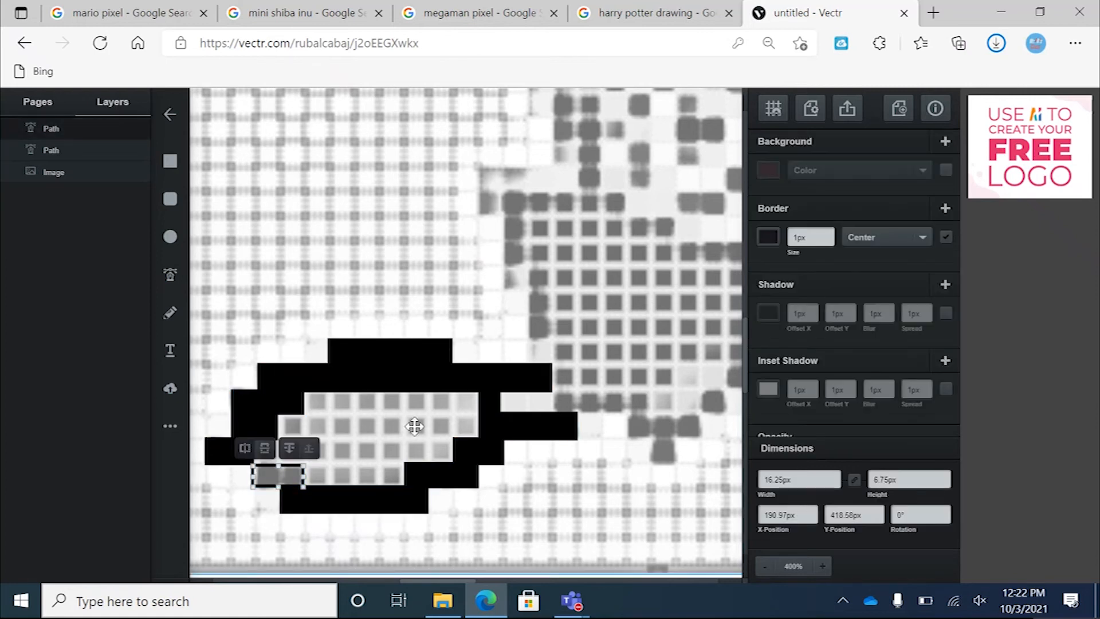
pyautogui.doubleClick(265, 467)
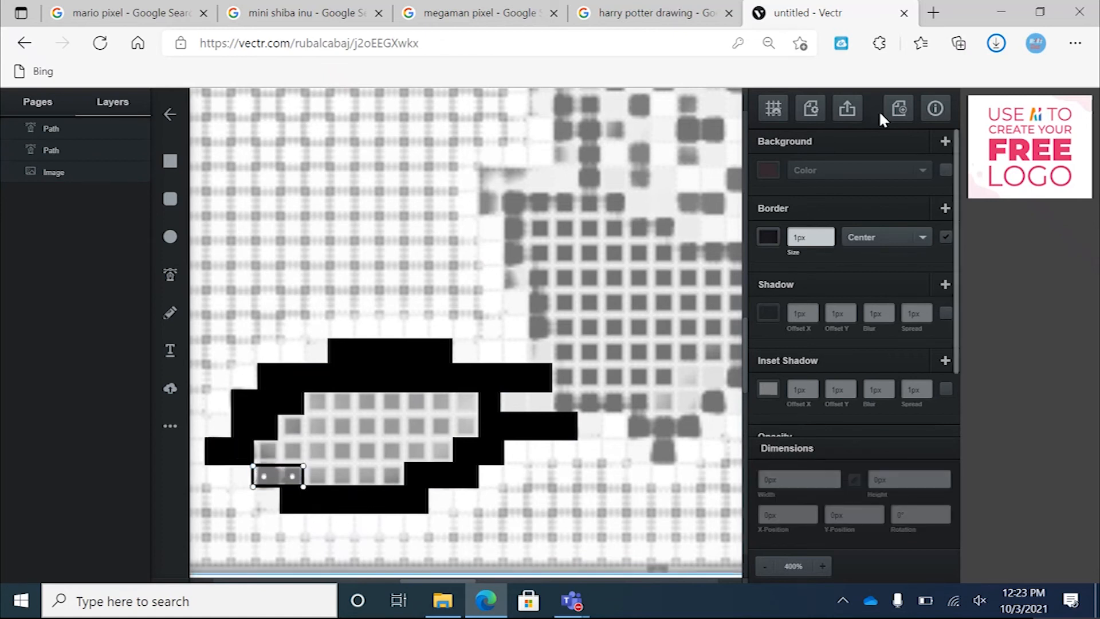
pyautogui.click(767, 170)
pyautogui.moveTo(613, 225); pyautogui.dragTo(570, 242)
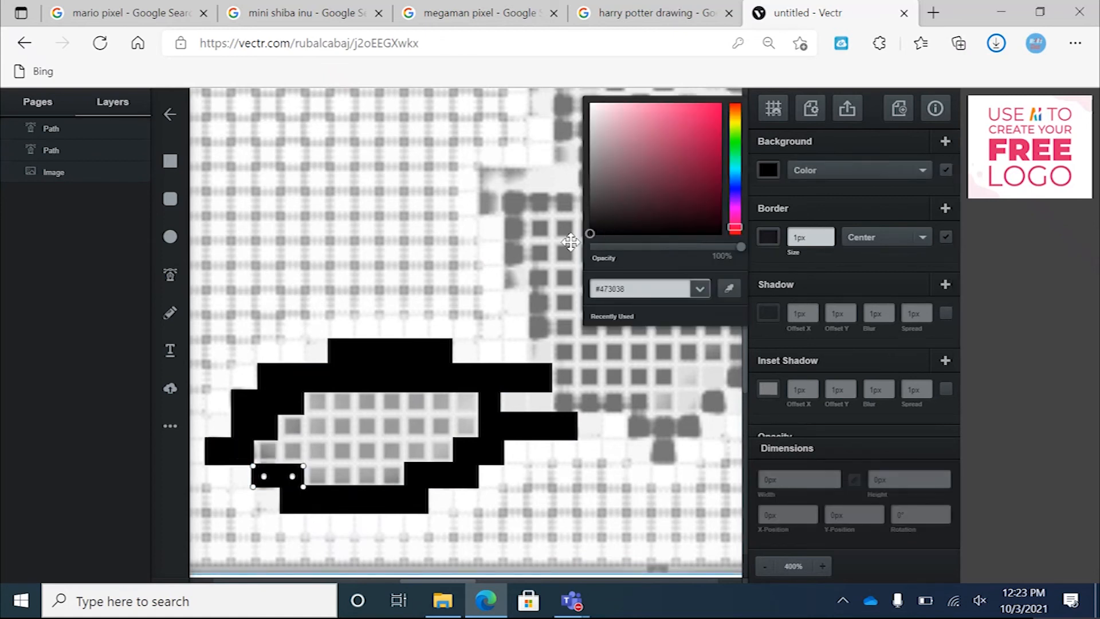
# Step: Lock the Image layer that holds the imported picture
pyautogui.click(71, 172)
pyautogui.click(120, 171)
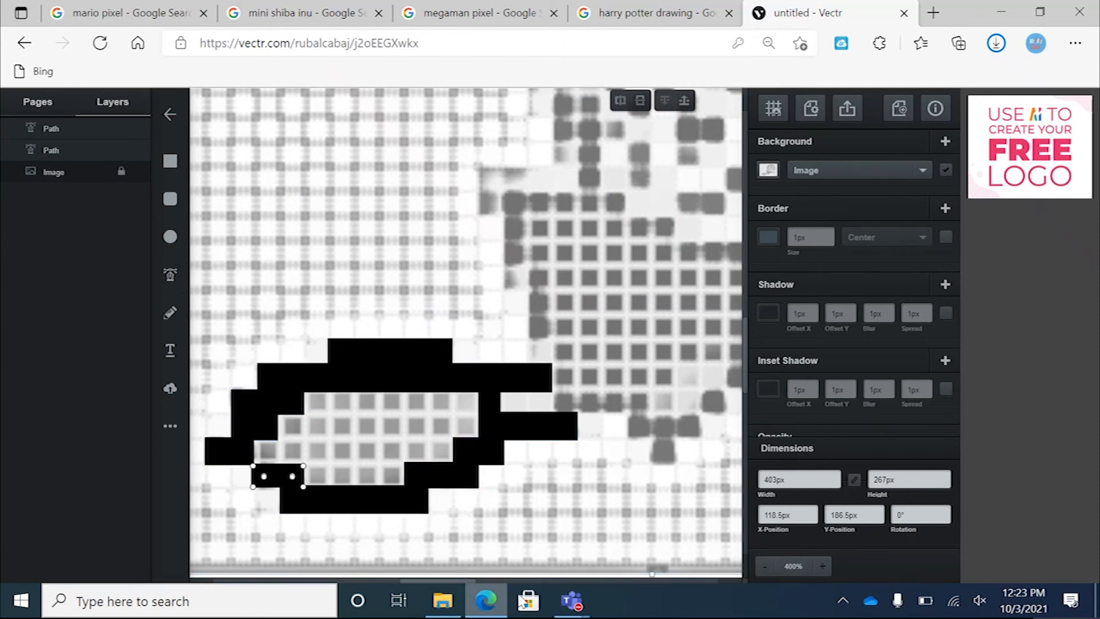
# Step: Compare the traced bristles on the full page with the original character image, HarryPotter_Original, opened from the Pixel folder
pyautogui.click(761, 566)
pyautogui.click(761, 566)
pyautogui.click(760, 566)
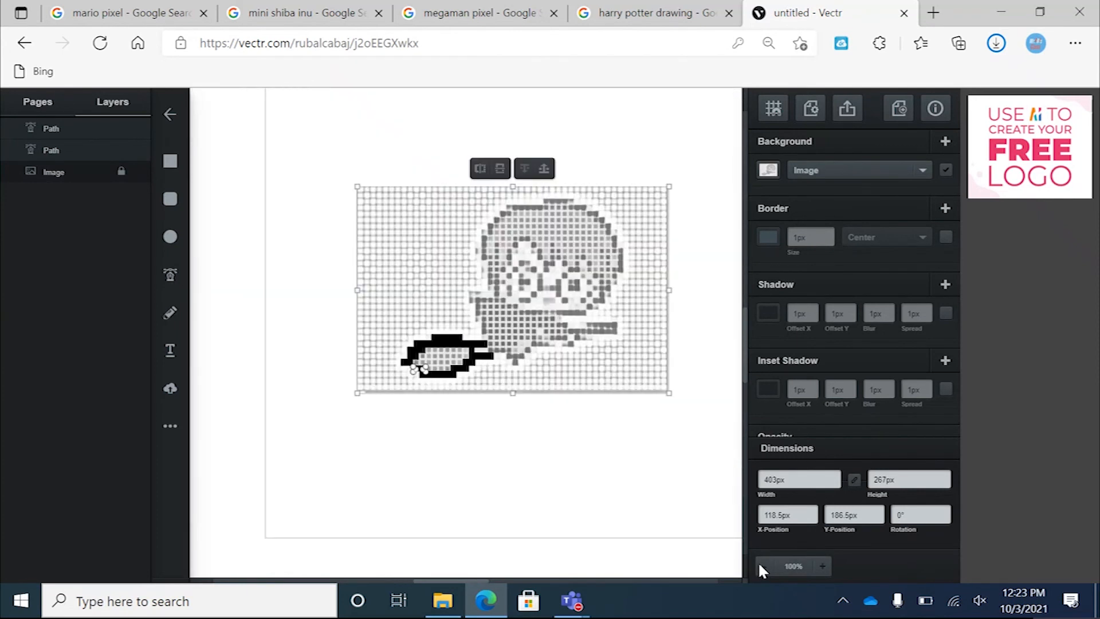
pyautogui.click(514, 419)
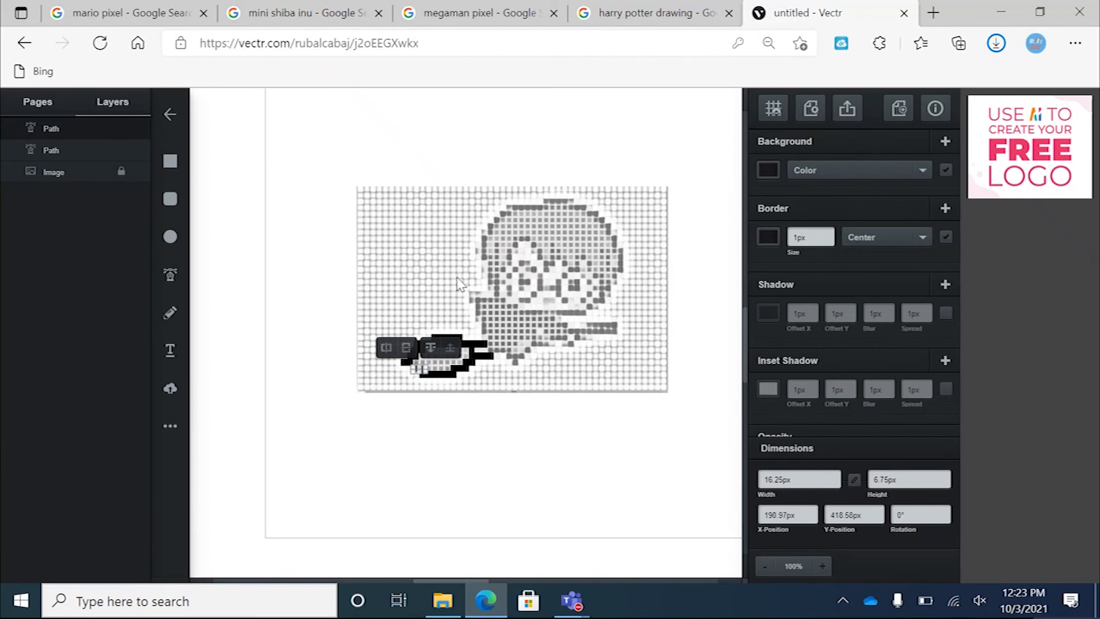
pyautogui.click(559, 432)
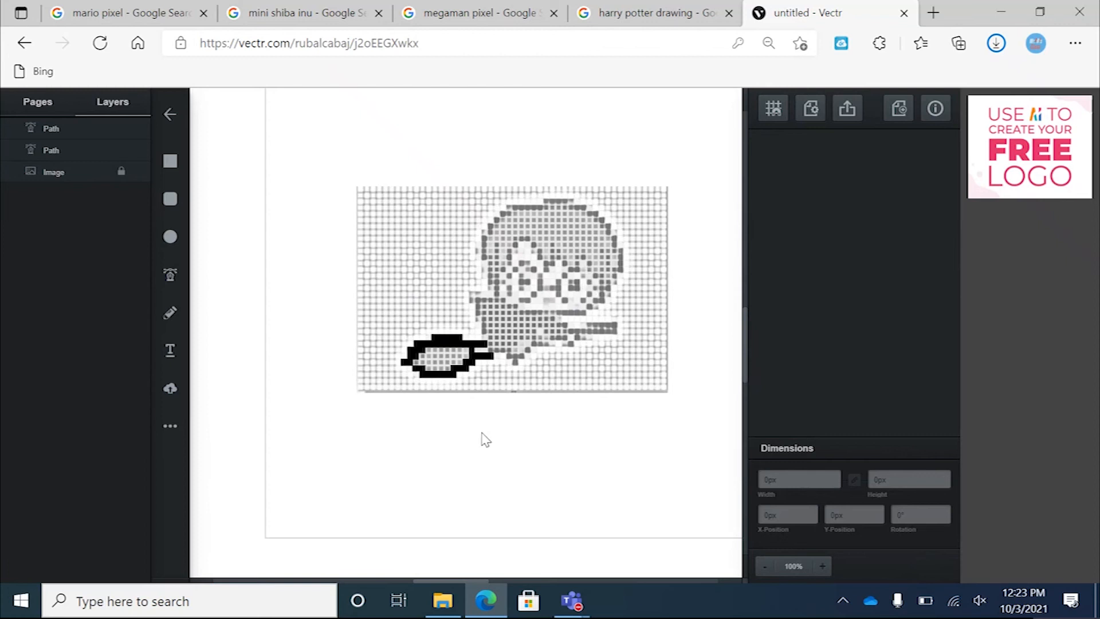
pyautogui.click(444, 601)
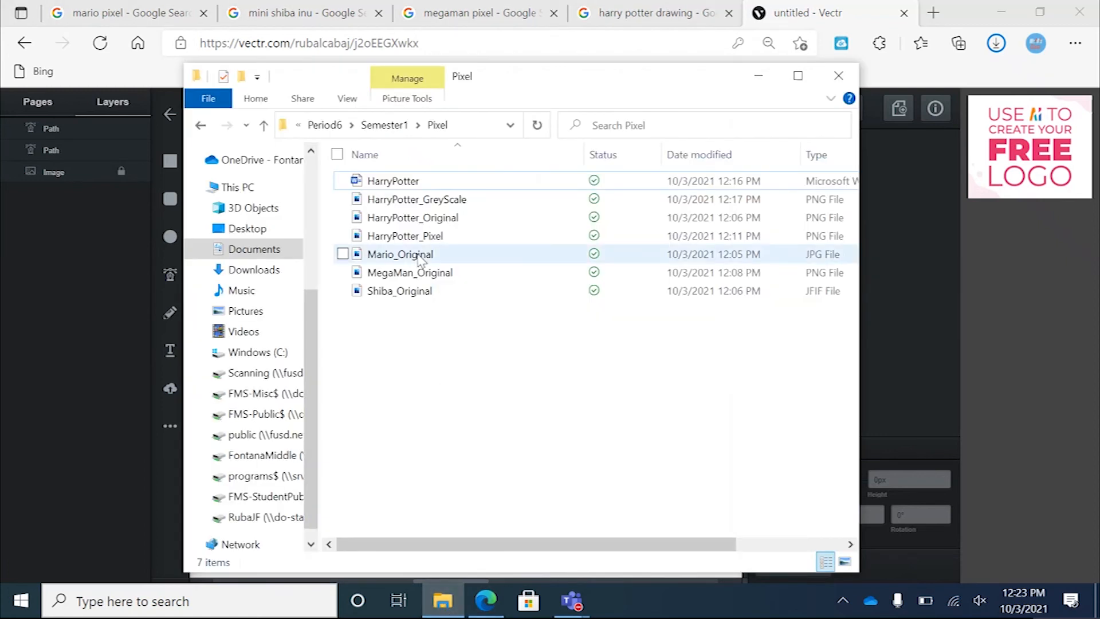
pyautogui.doubleClick(410, 218)
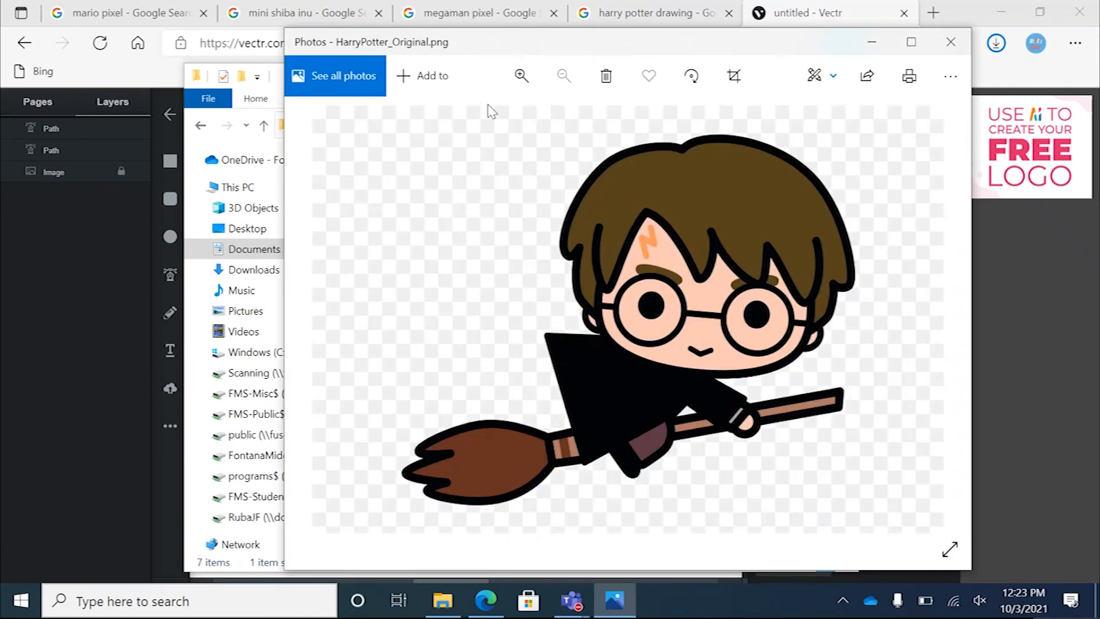
pyautogui.moveTo(572, 43); pyautogui.dragTo(627, 40)
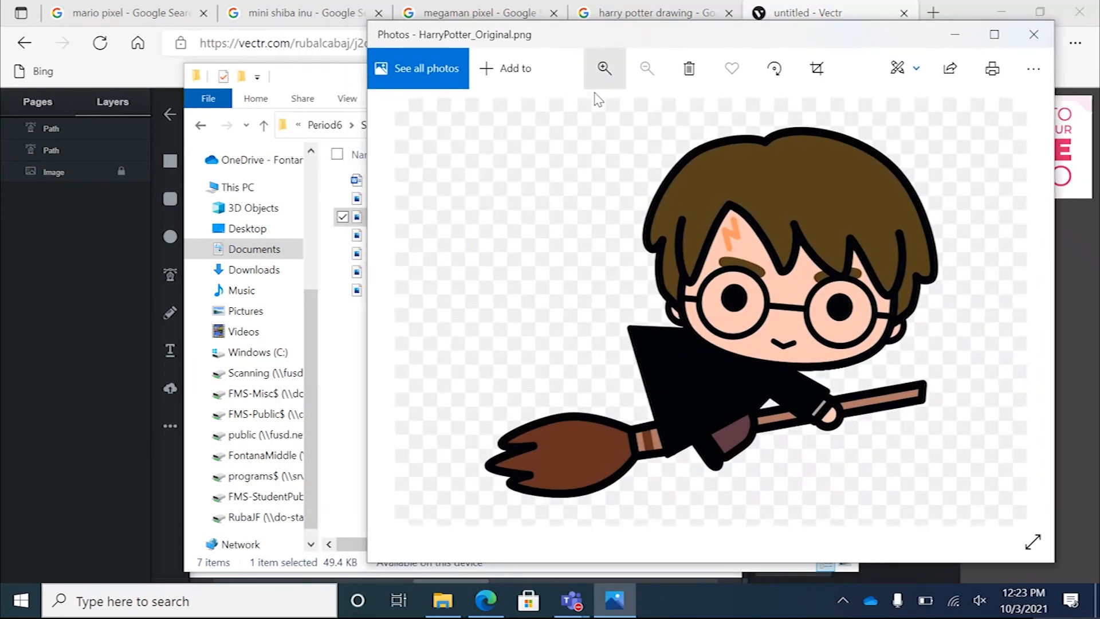
pyautogui.moveTo(366, 250); pyautogui.dragTo(496, 251)
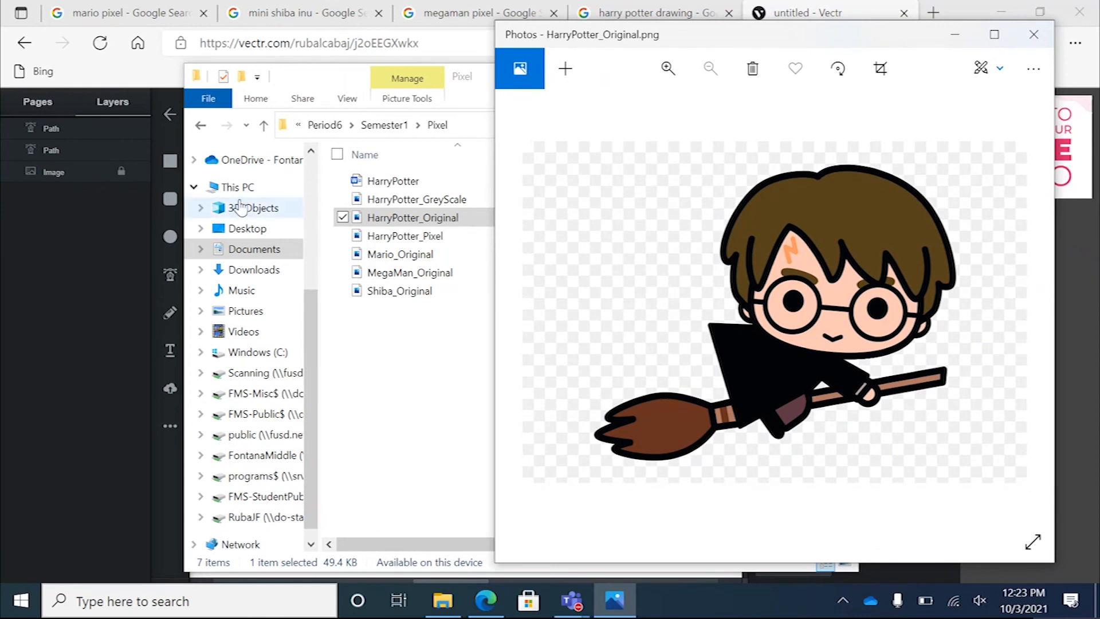
pyautogui.click(126, 405)
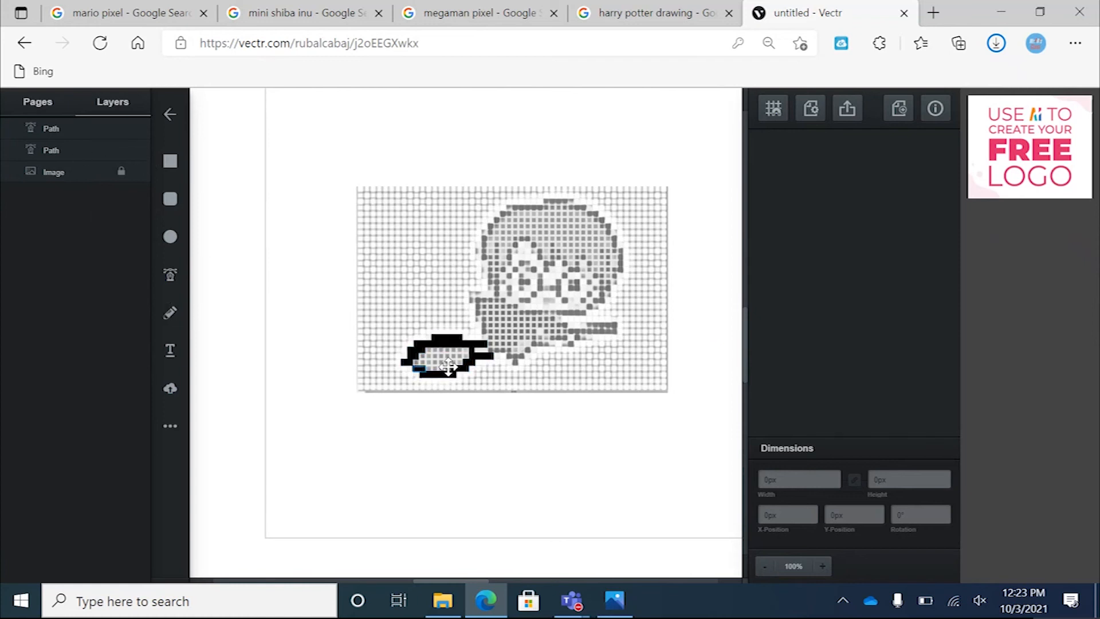
# Step: Continue tracing the dark pixels of the robe, arm, broom handle and hair edge with Pen tool paths
pyautogui.doubleClick(821, 564)
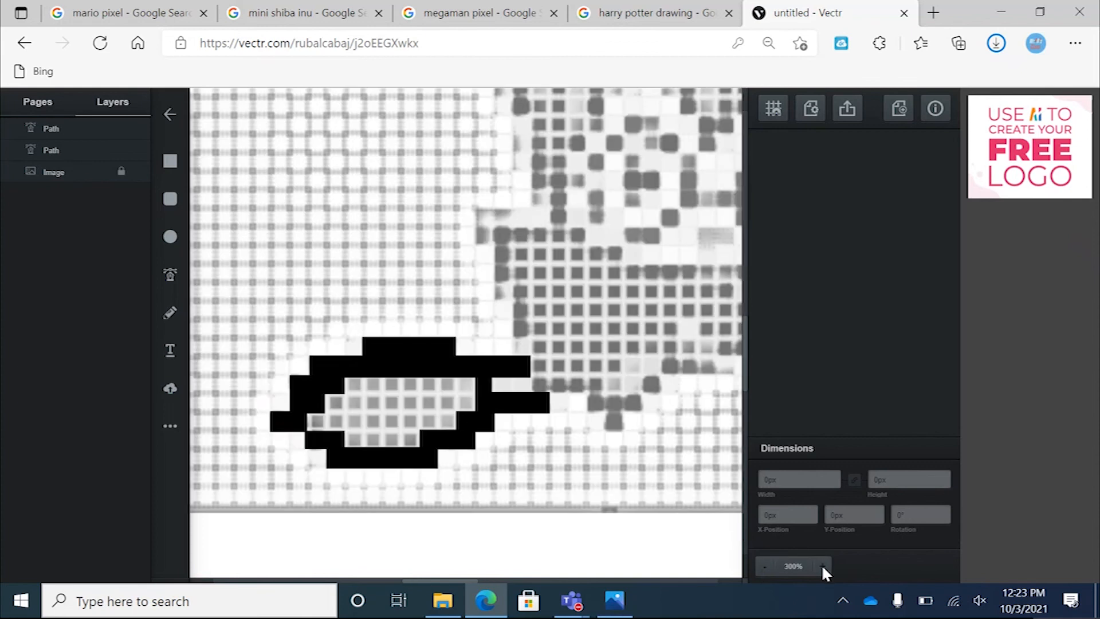
pyautogui.click(764, 564)
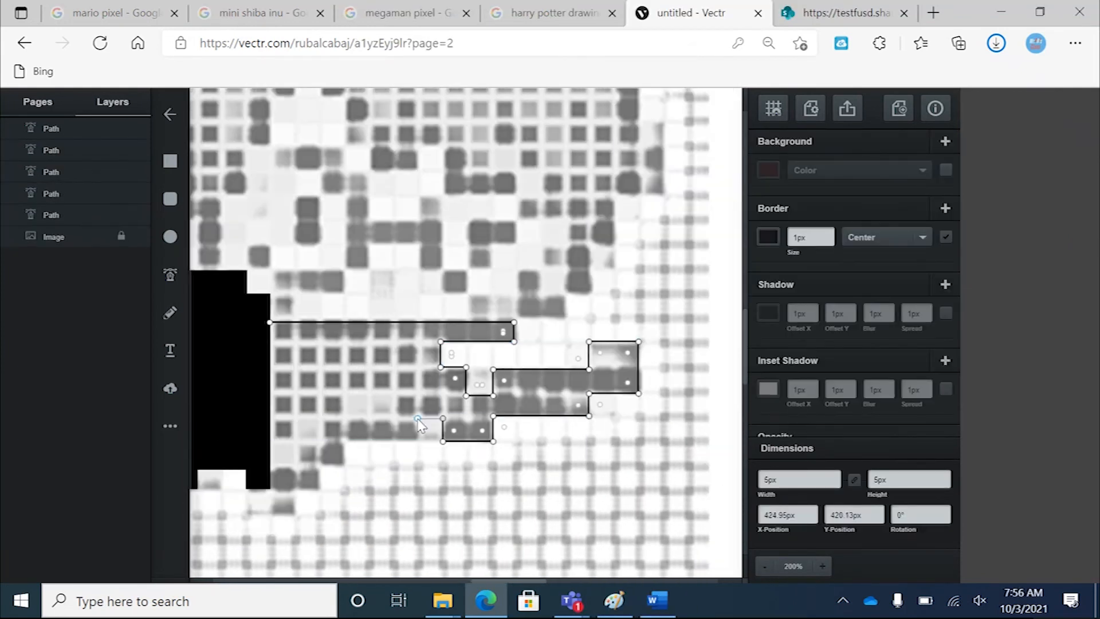
pyautogui.click(270, 322)
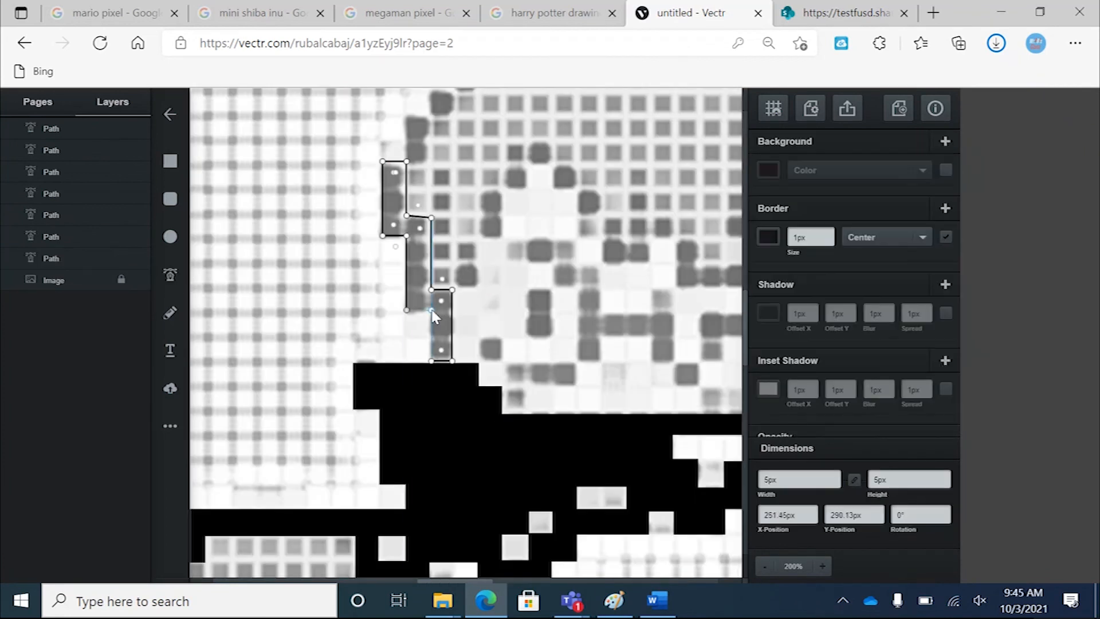
pyautogui.click(455, 164)
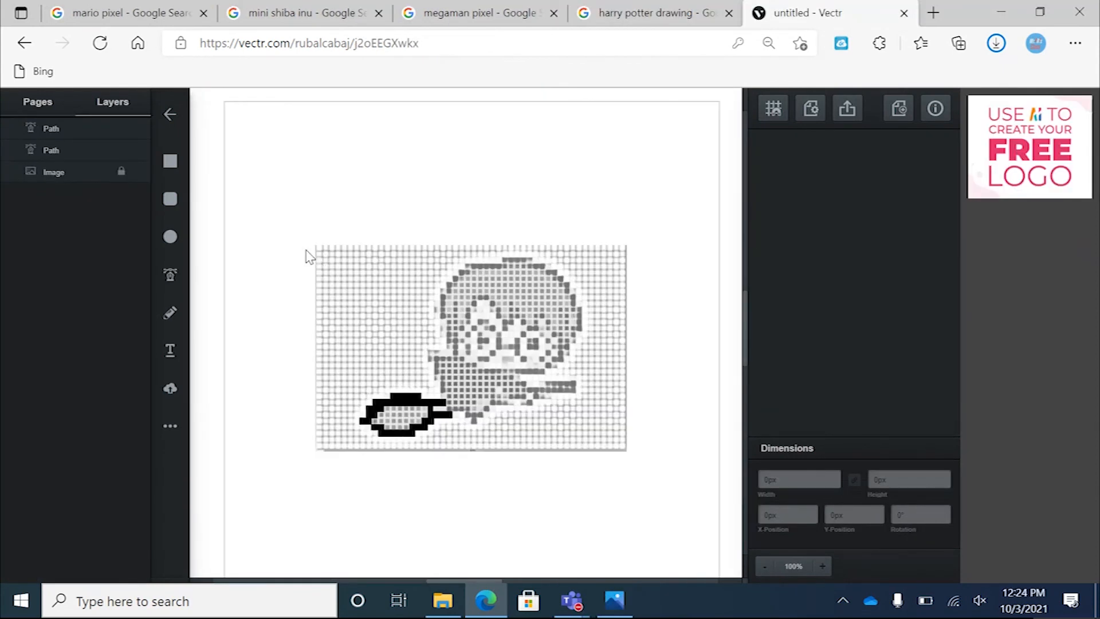
# Step: Return to the file list and rename the second drawing HarryPotter_Completed, staying on the page until it is saved
pyautogui.click(177, 112)
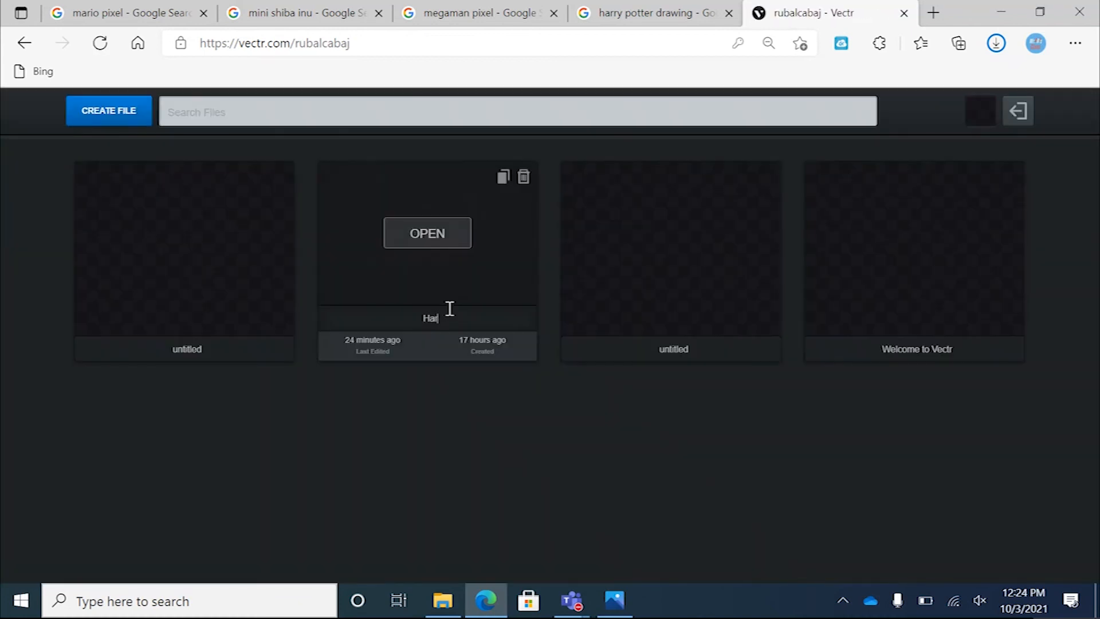
pyautogui.write('Potter_Completed')
pyautogui.click(454, 233)
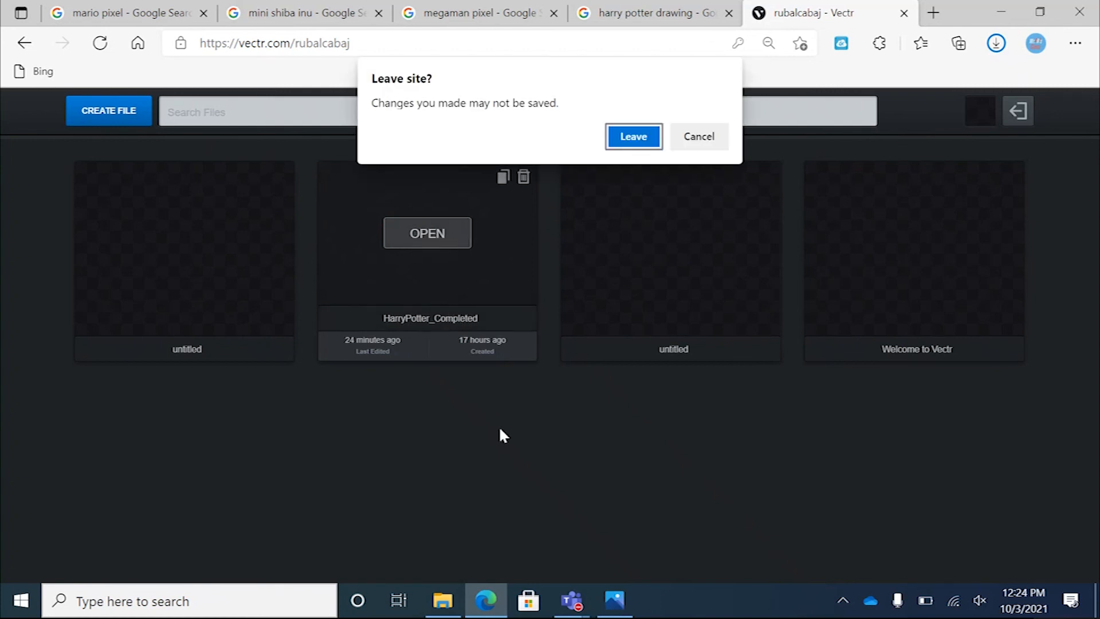
pyautogui.click(693, 140)
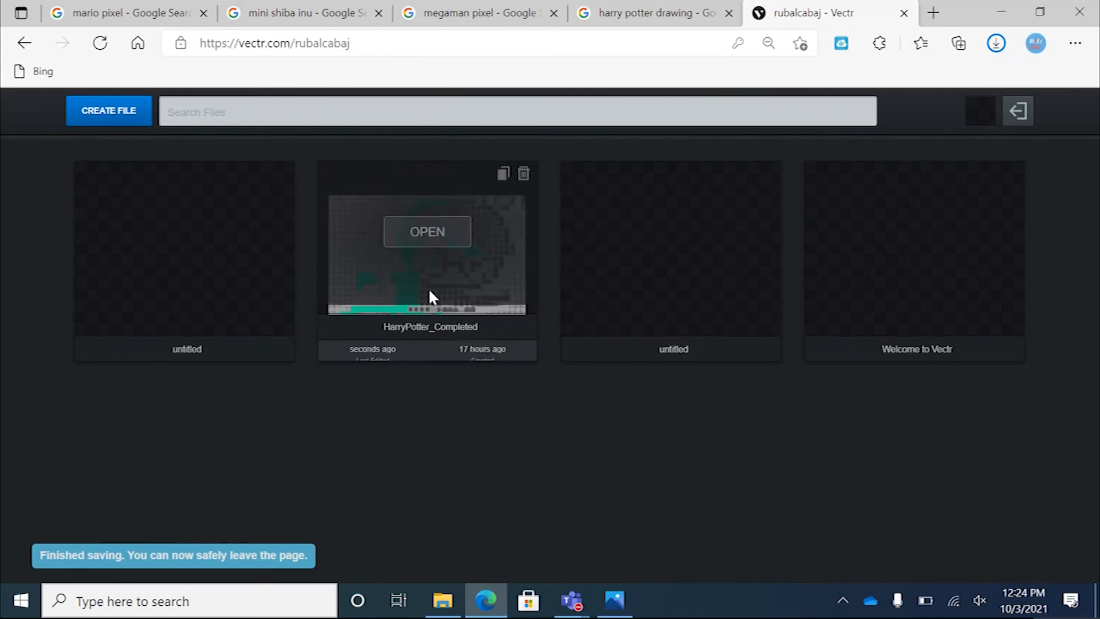
# Step: Open the HarryPotter_Completed drawing and download its second page as an SVG file
pyautogui.click(421, 235)
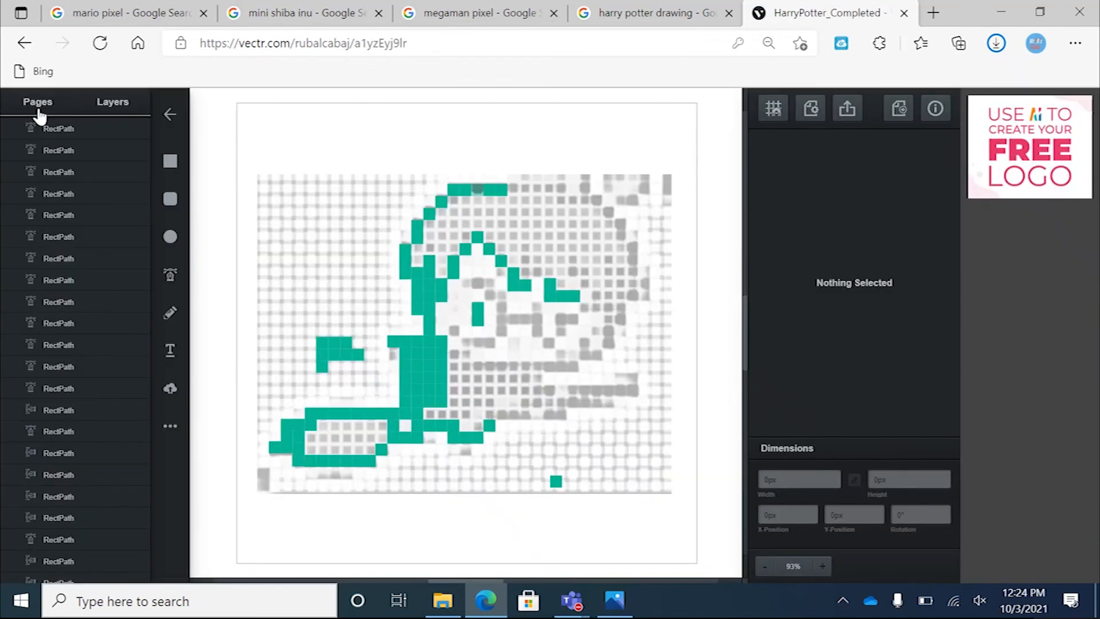
pyautogui.click(86, 103)
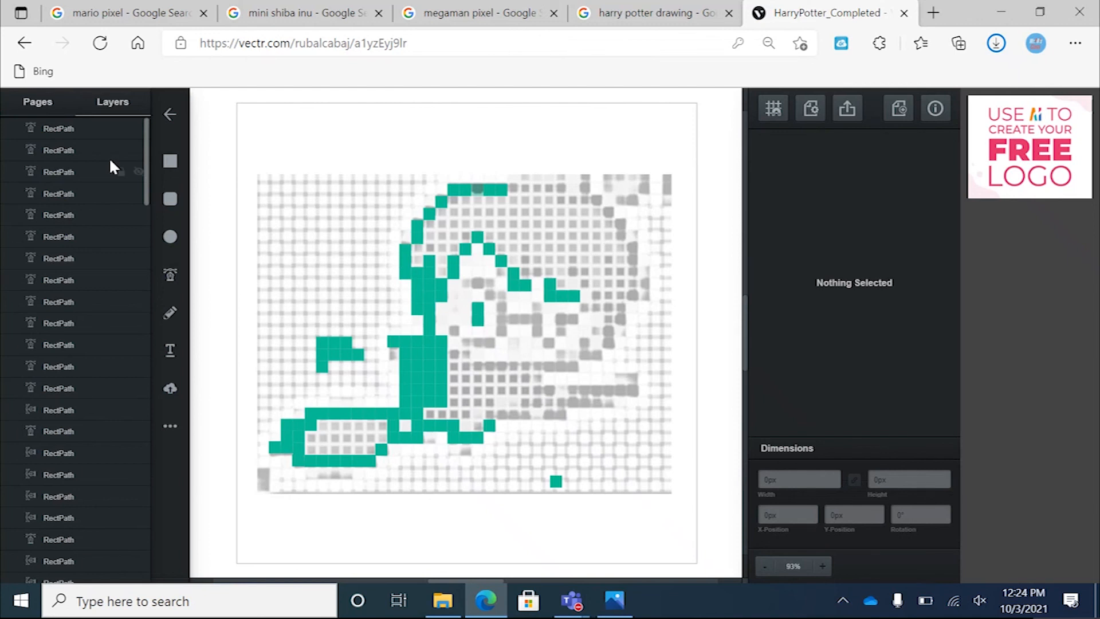
pyautogui.click(38, 102)
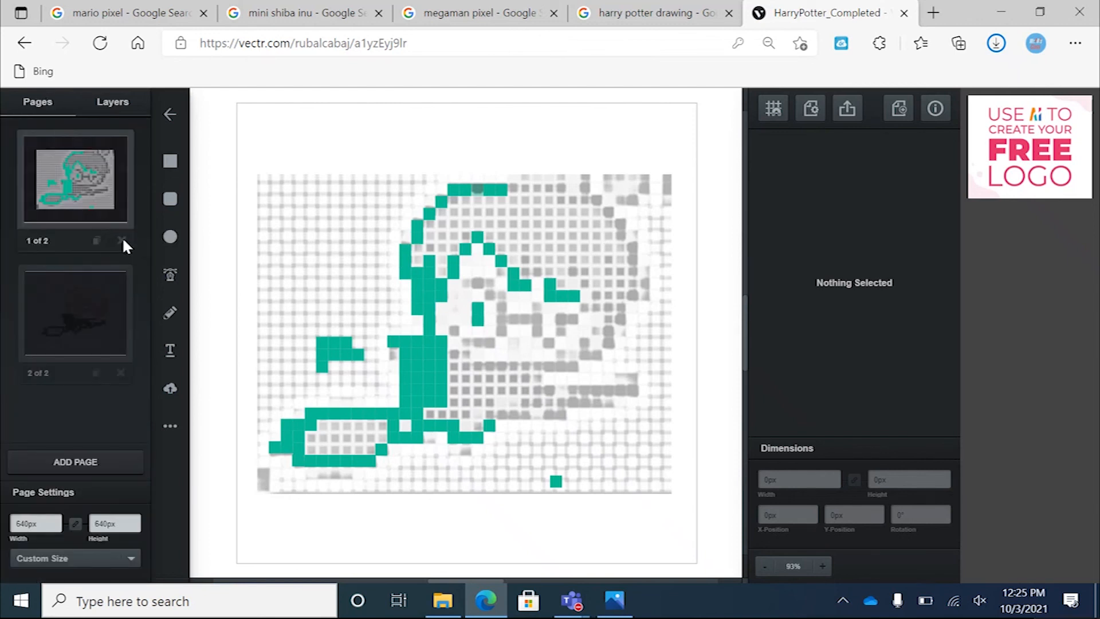
pyautogui.click(80, 301)
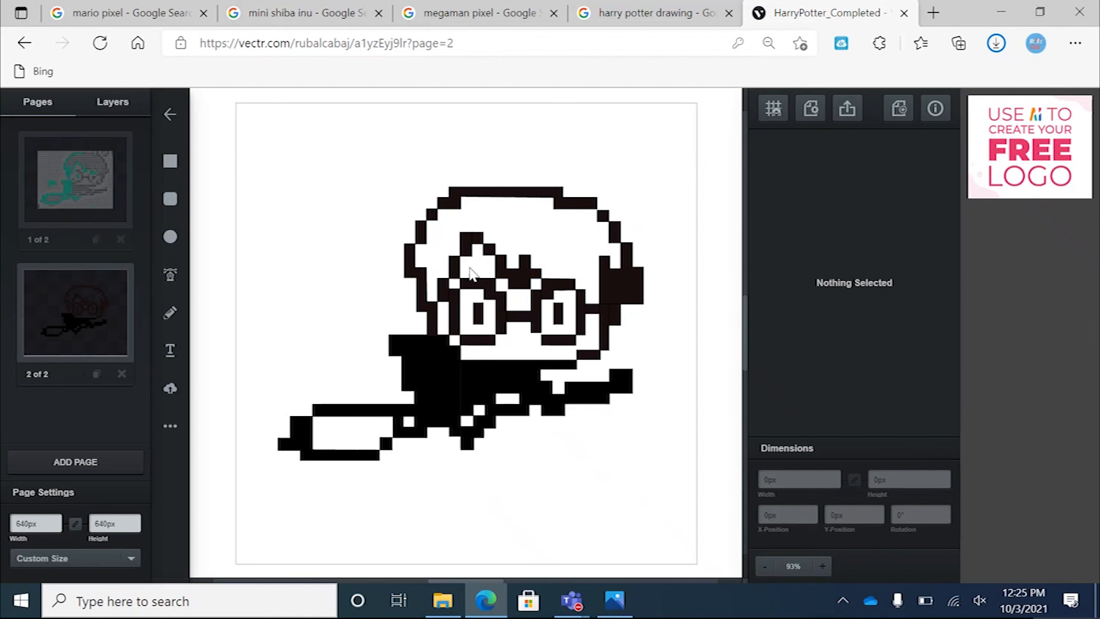
pyautogui.click(842, 107)
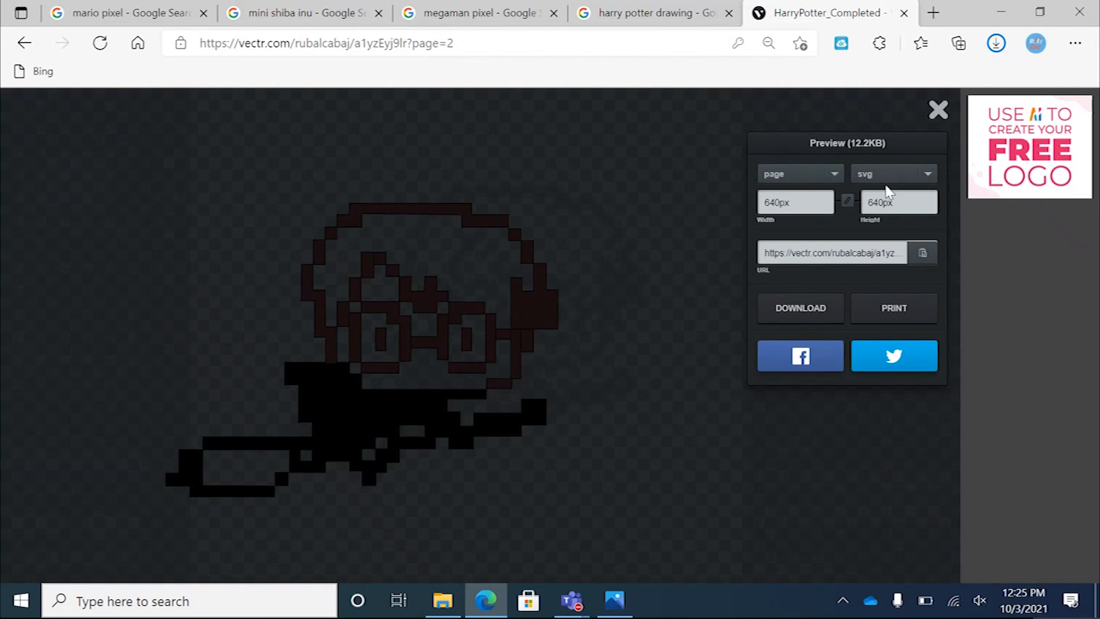
pyautogui.click(815, 307)
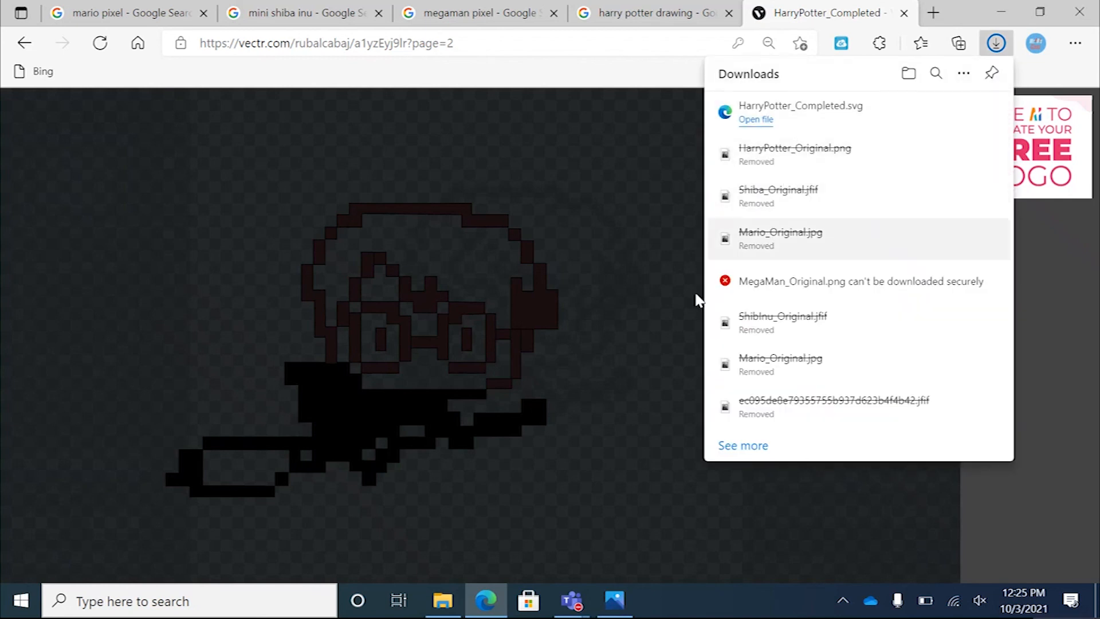
# Step: Move the downloaded HarryPotter_Completed file from Downloads into the Pixel folder using two File Explorer windows
pyautogui.click(445, 602)
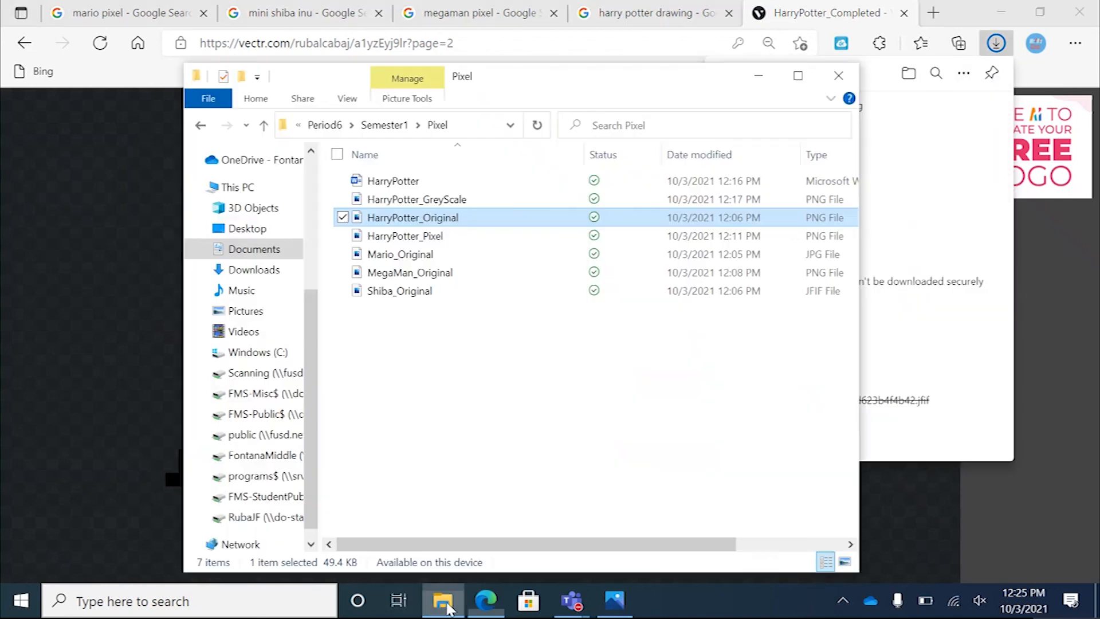
pyautogui.moveTo(540, 81); pyautogui.dragTo(756, 74)
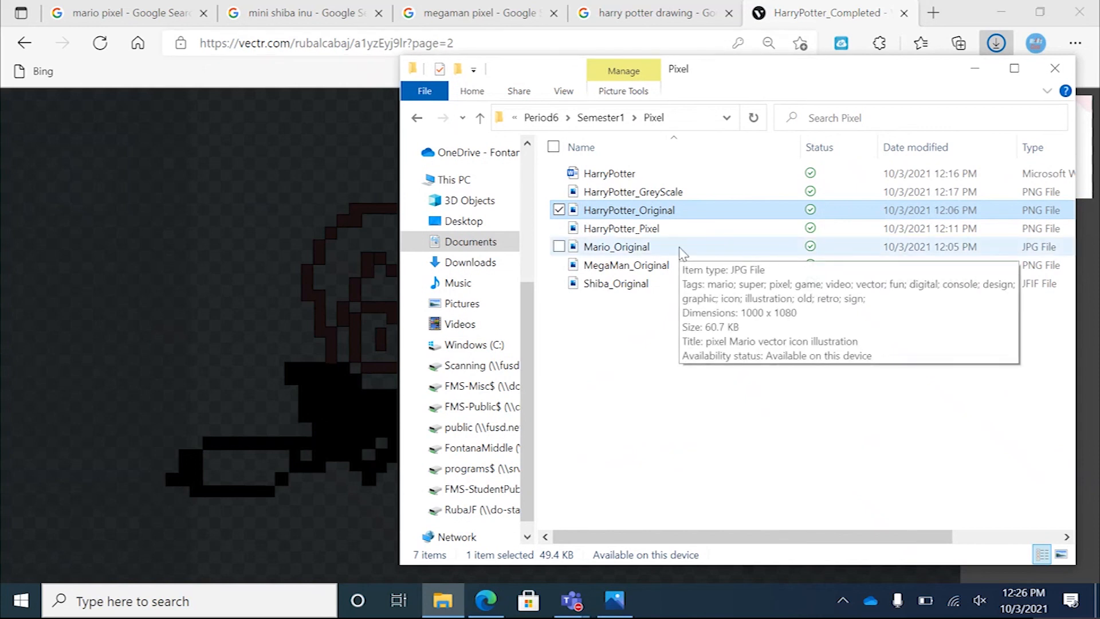
pyautogui.hotkey('ctrl', 'n')
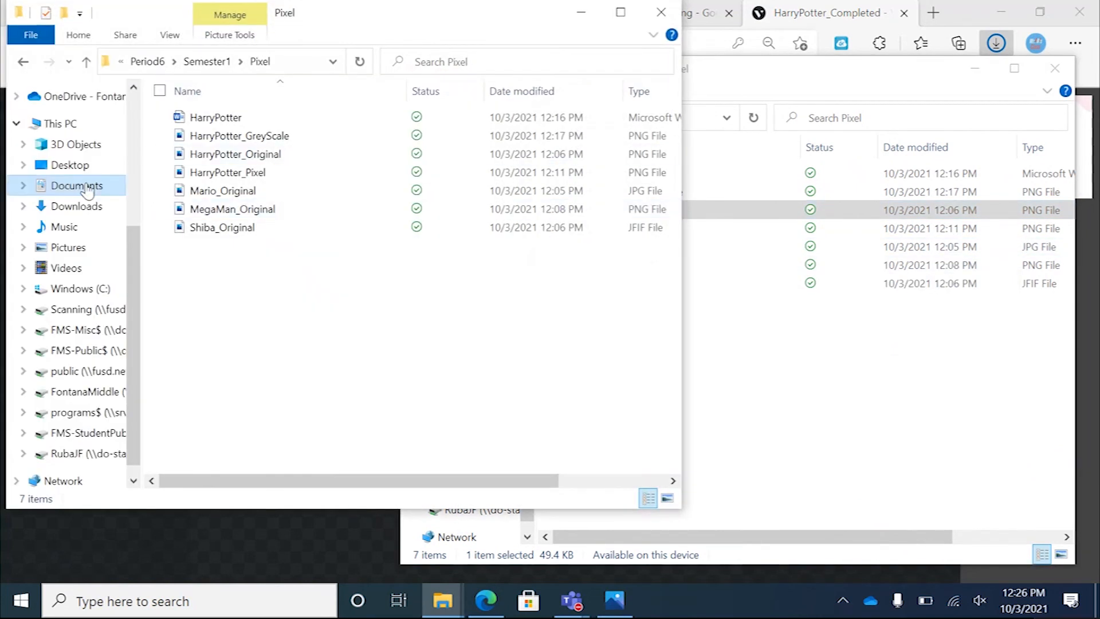
pyautogui.click(82, 210)
pyautogui.click(207, 145)
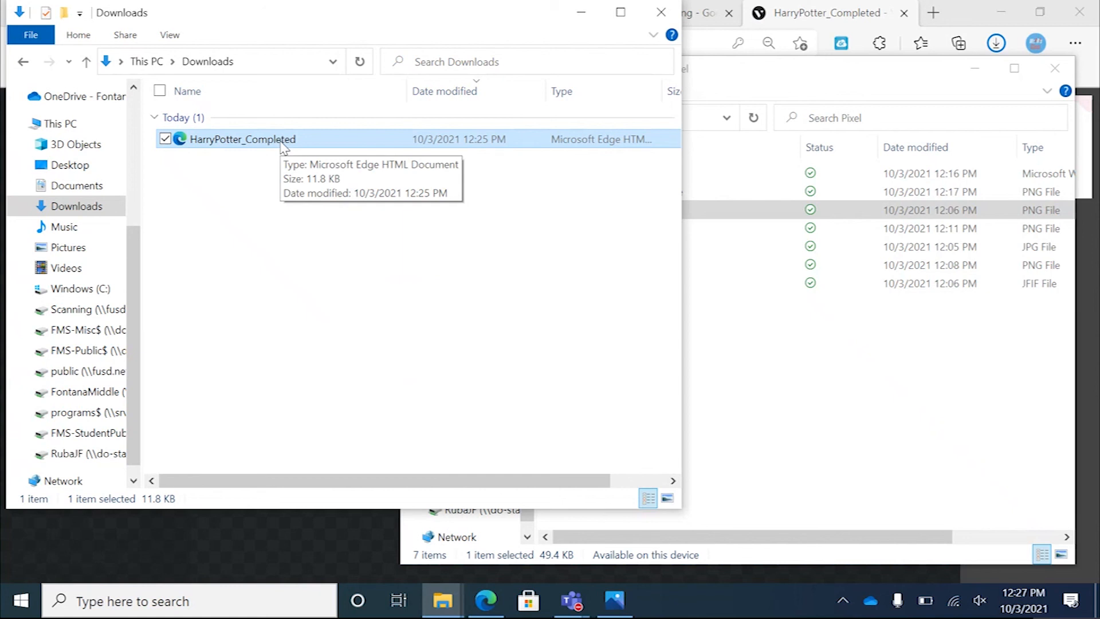
pyautogui.moveTo(267, 140); pyautogui.dragTo(782, 373)
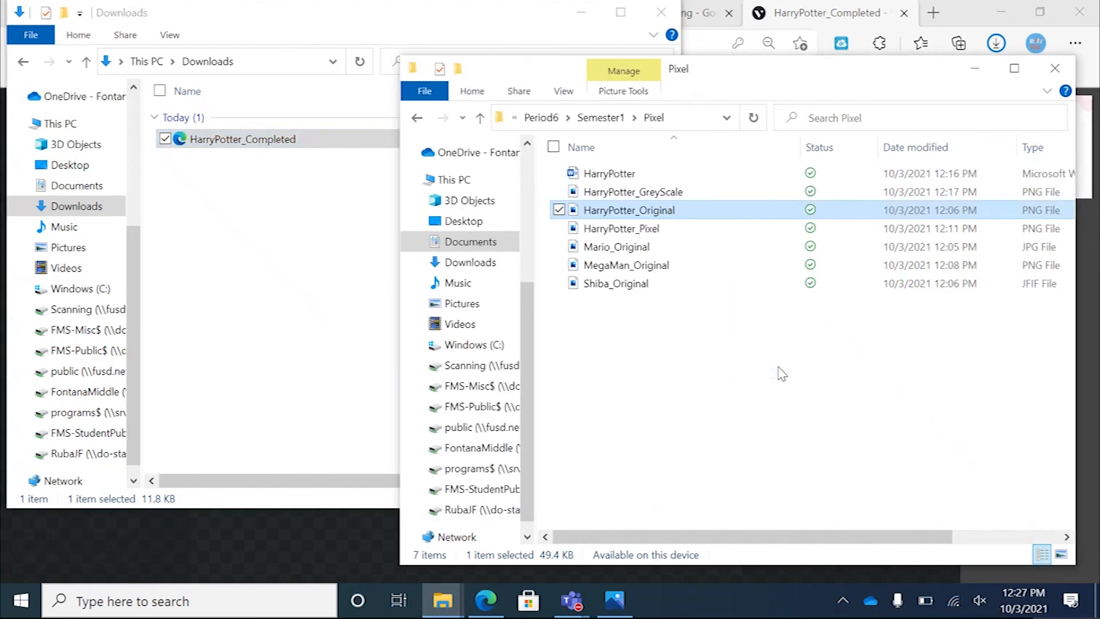
# Step: Open HarryPotter_Completed from the Pixel folder in the browser and check the file extension at the end of its path
pyautogui.doubleClick(612, 194)
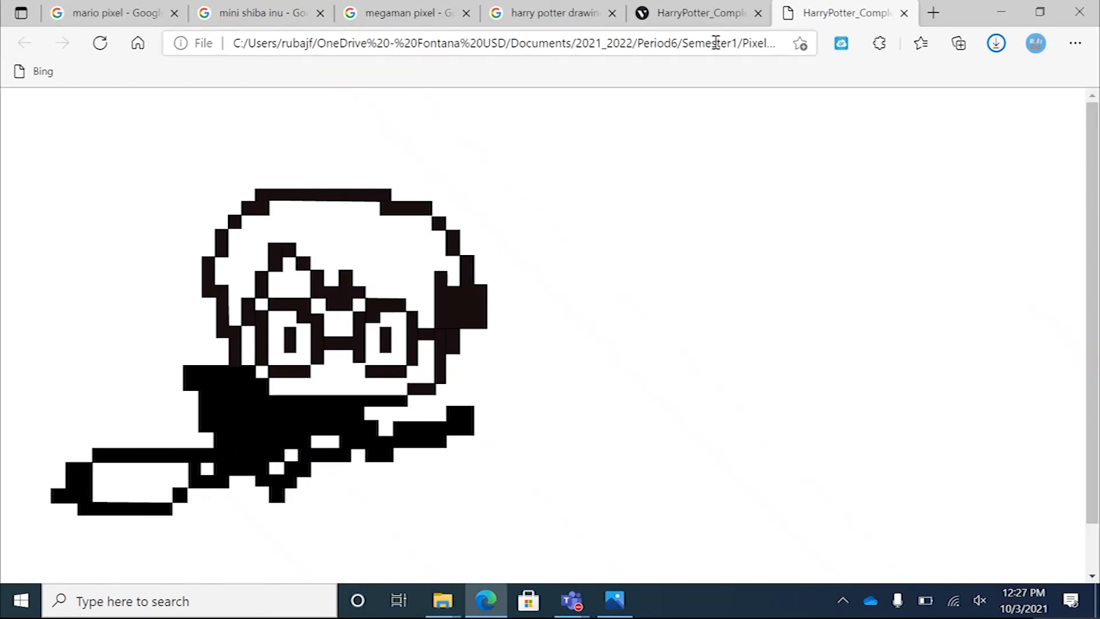
pyautogui.click(693, 47)
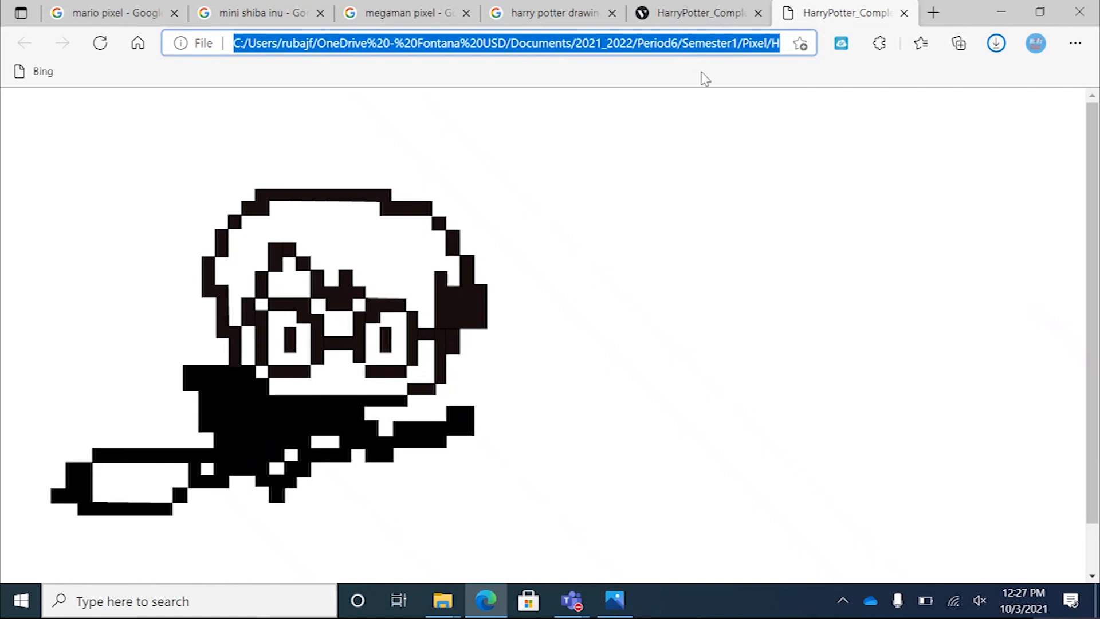
pyautogui.click(704, 75)
pyautogui.click(702, 46)
pyautogui.press('End')
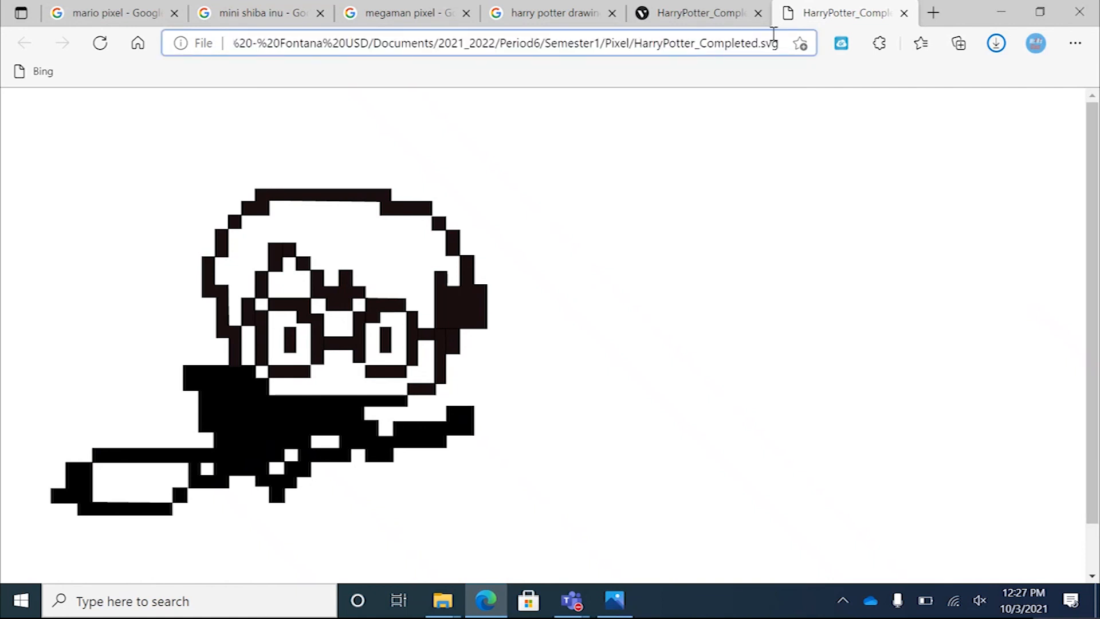